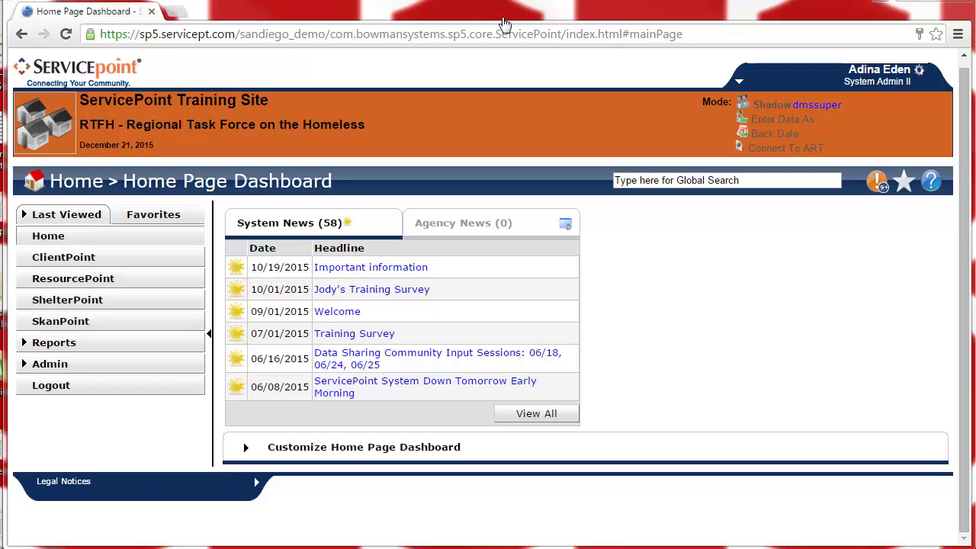
Search providers for ESG and set Enter Data As to PATH - PH-RRH - ESG (Downtown).
left_click(807, 122)
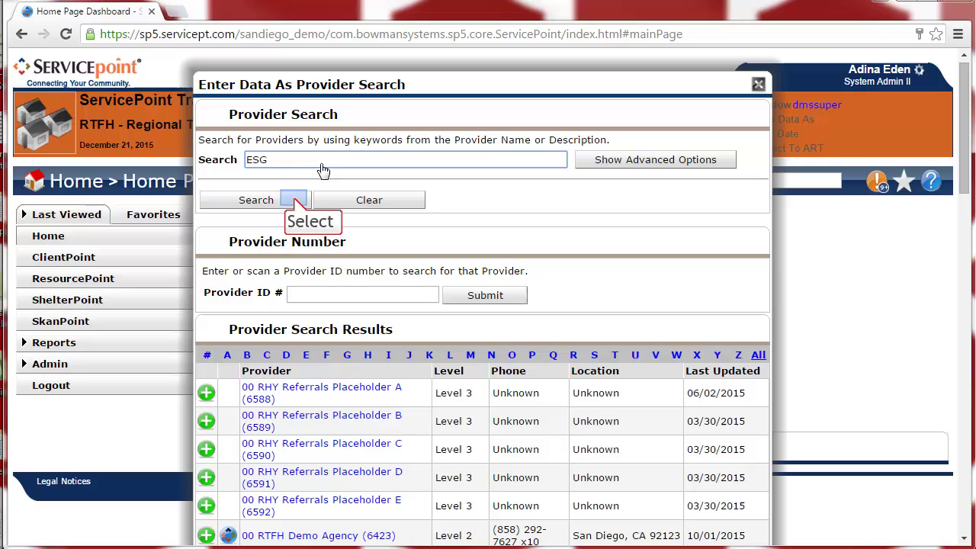
left_click(295, 197)
scroll(296, 206, "down", 10)
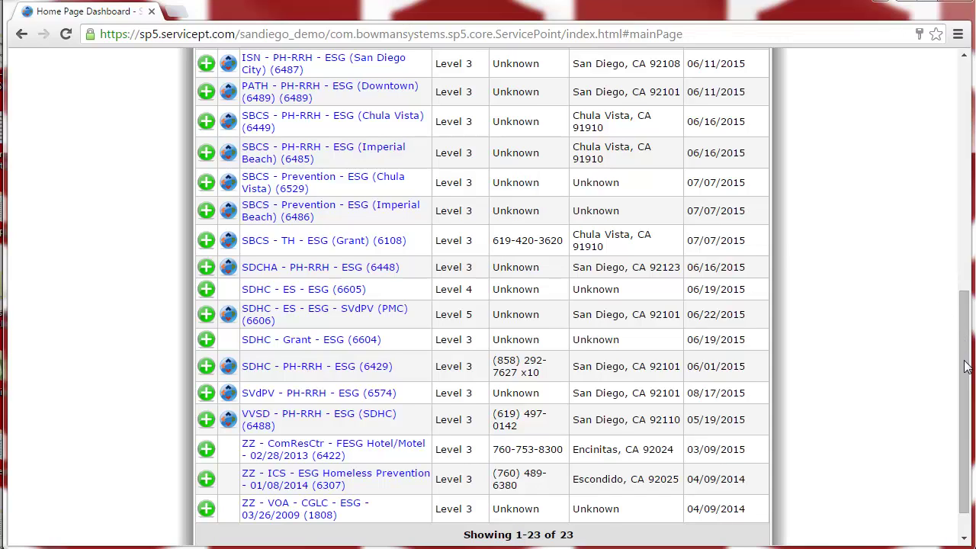
left_click_drag(965, 366, 773, 294)
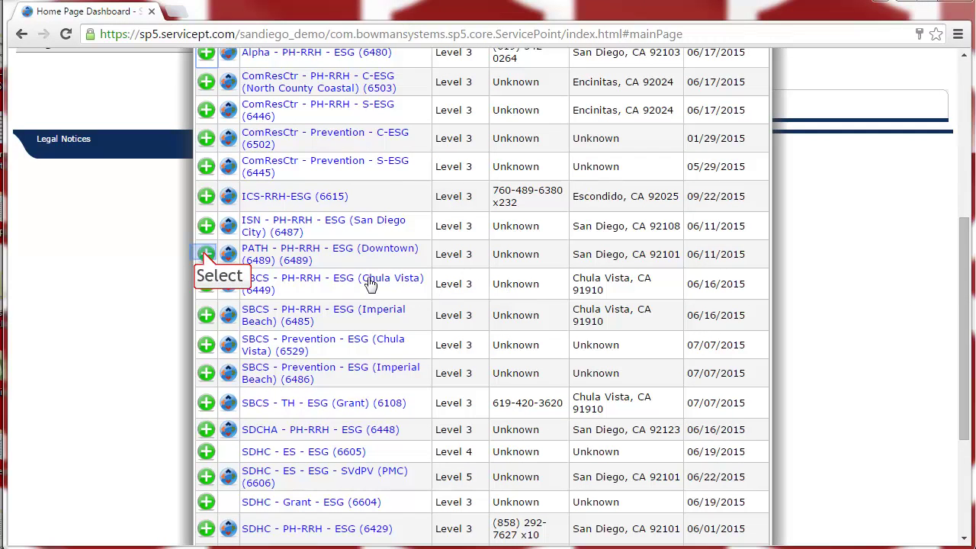
left_click(206, 254)
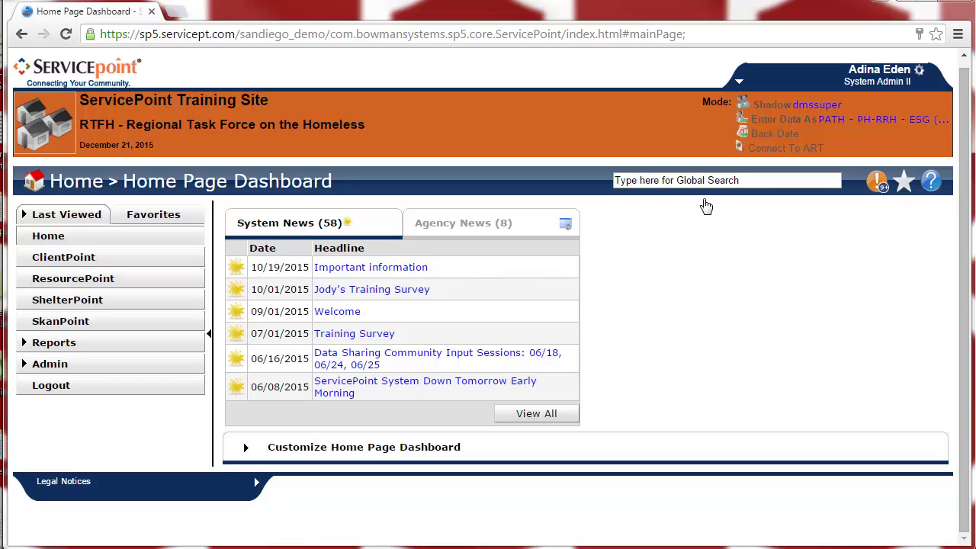
Set the Back Date mode to 11/01/2015.
left_click(774, 134)
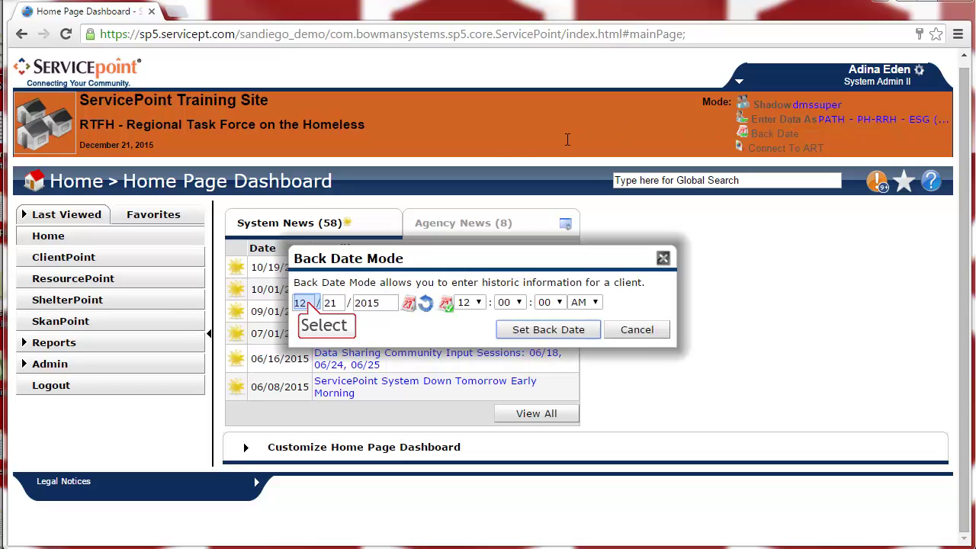
left_click(308, 302)
key("BackSpace")
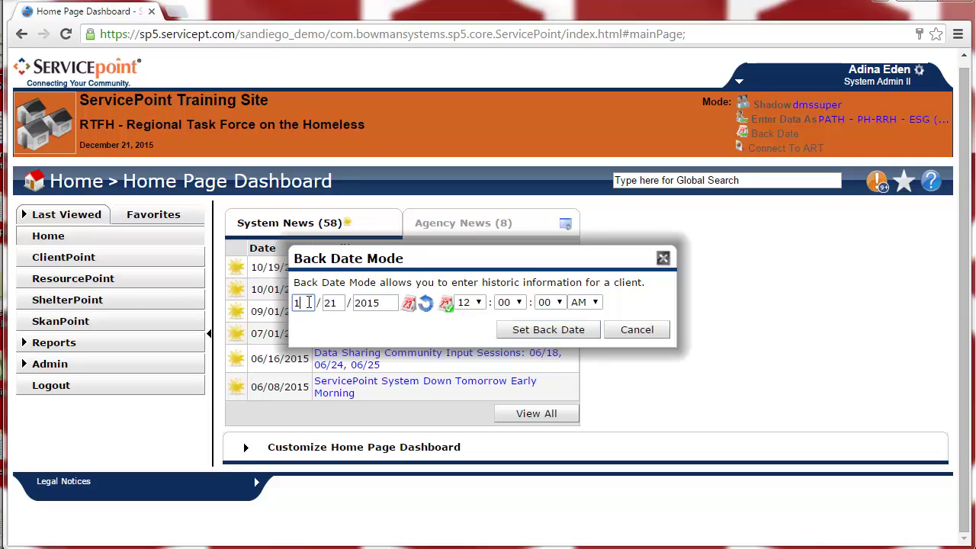
type("1")
key("Tab")
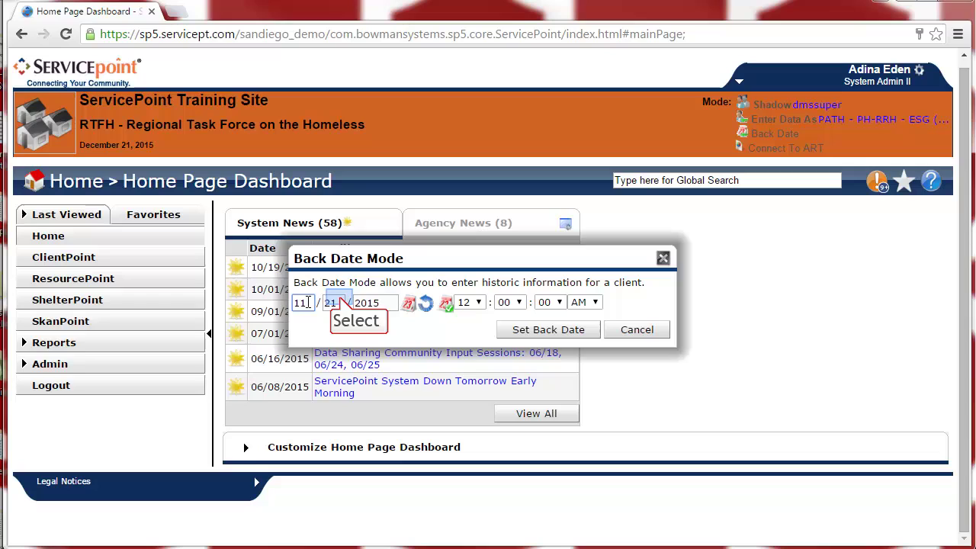
type("01")
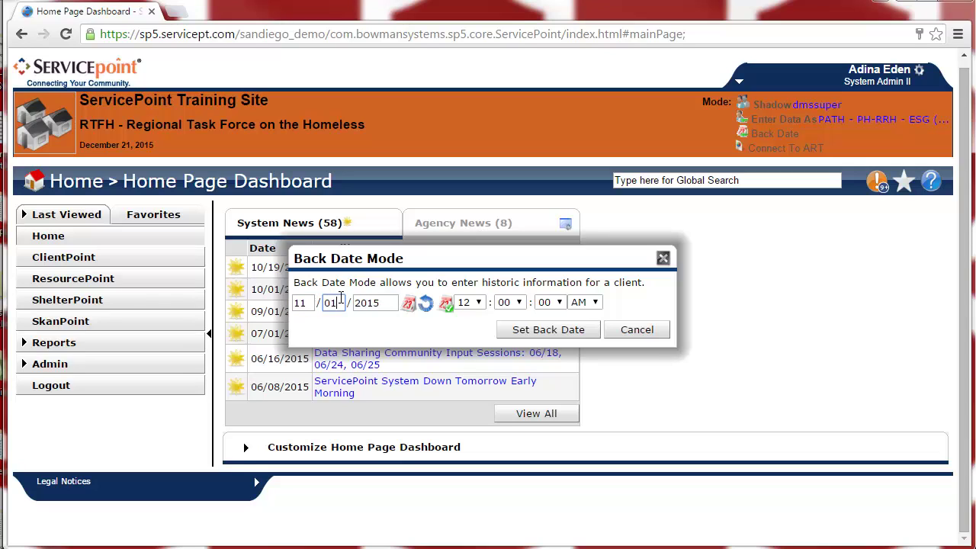
key("Tab")
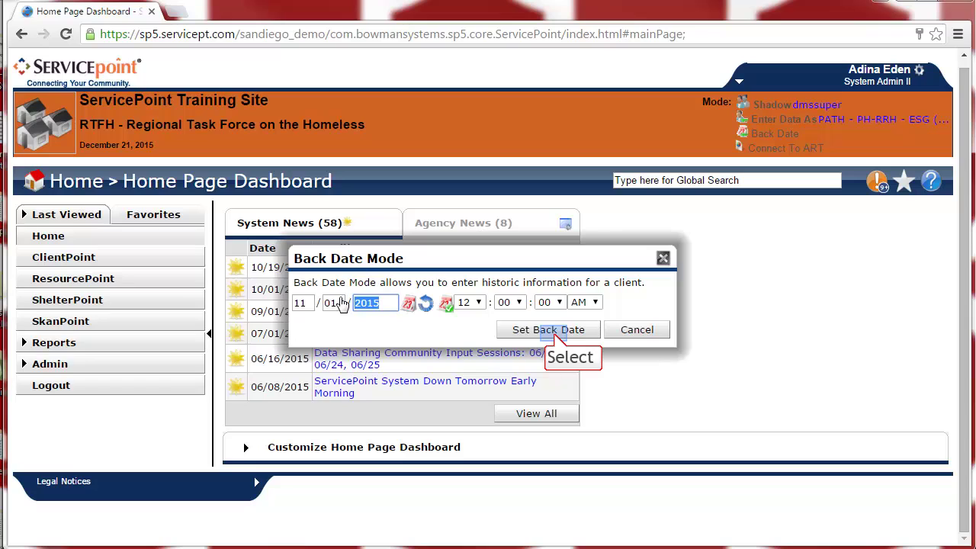
left_click(560, 332)
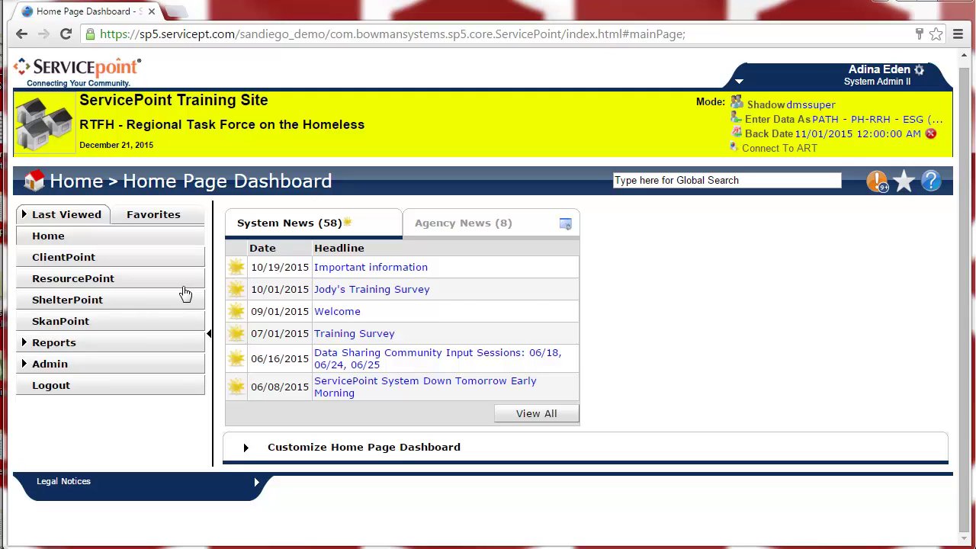
Open the ClientPoint client search, enter the client's first and last name, and set Name Data Quality to Full Name Reported.
left_click(120, 259)
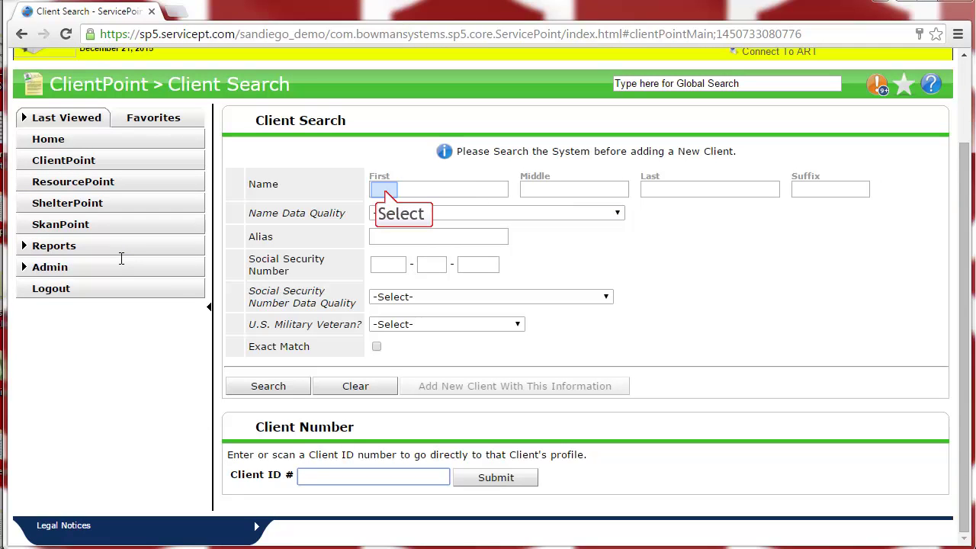
left_click(385, 191)
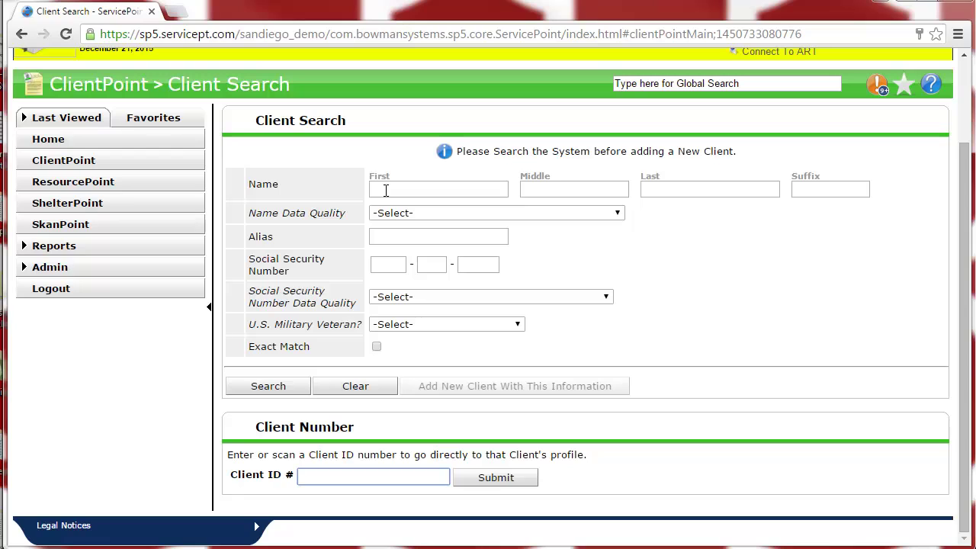
left_click(386, 190)
type("Tinker")
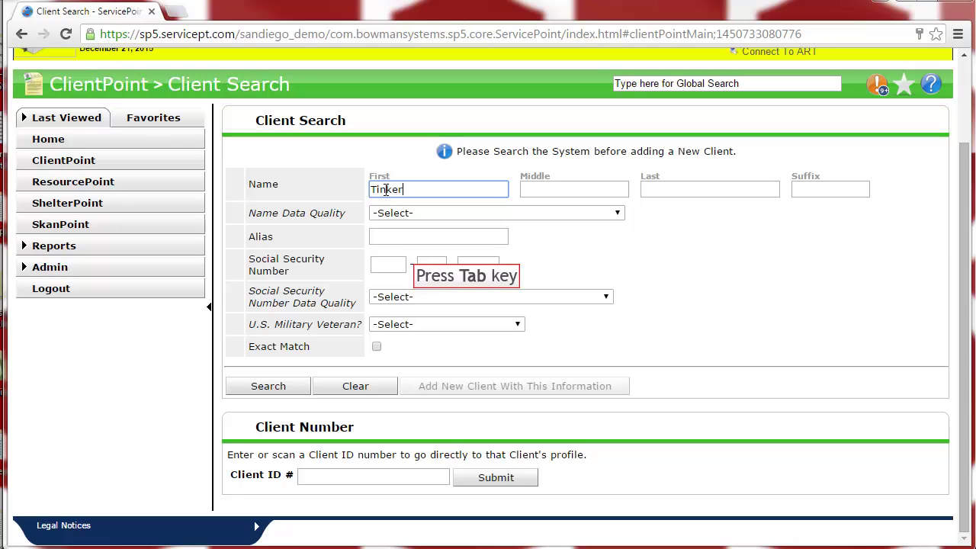
key("Tab")
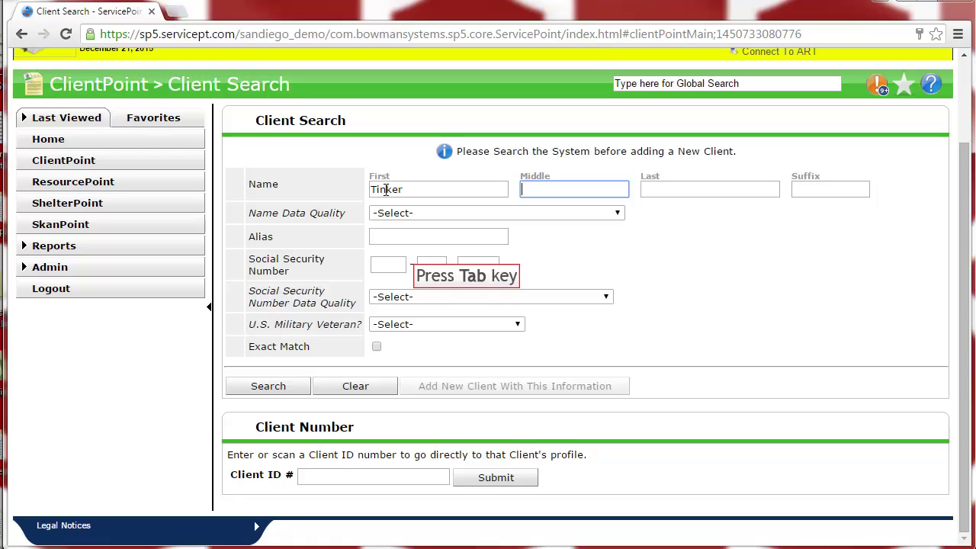
key("Tab")
type("Bell")
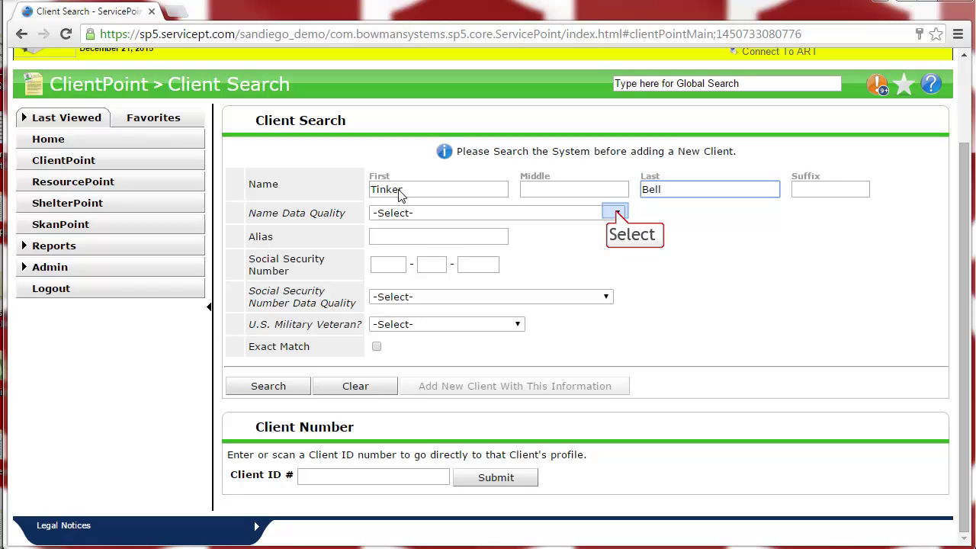
left_click(618, 214)
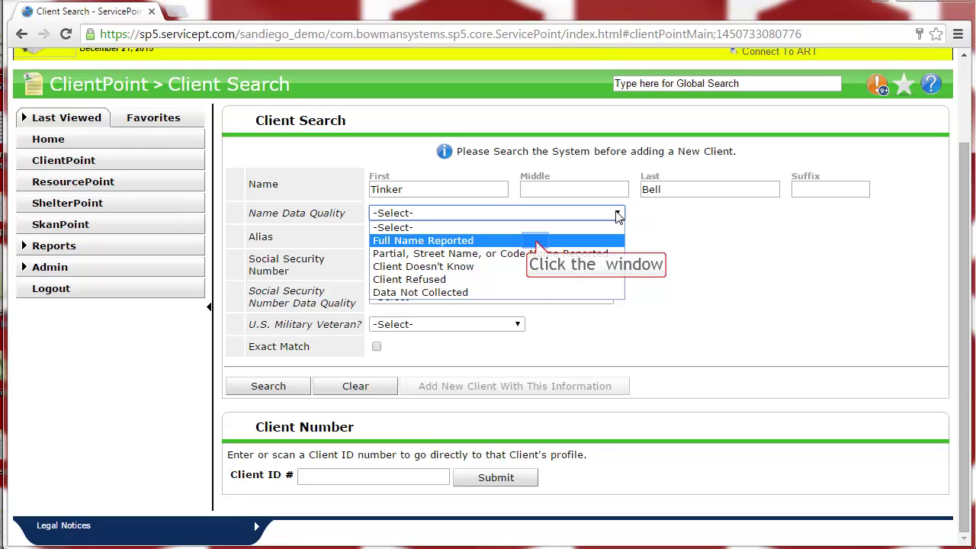
left_click(537, 241)
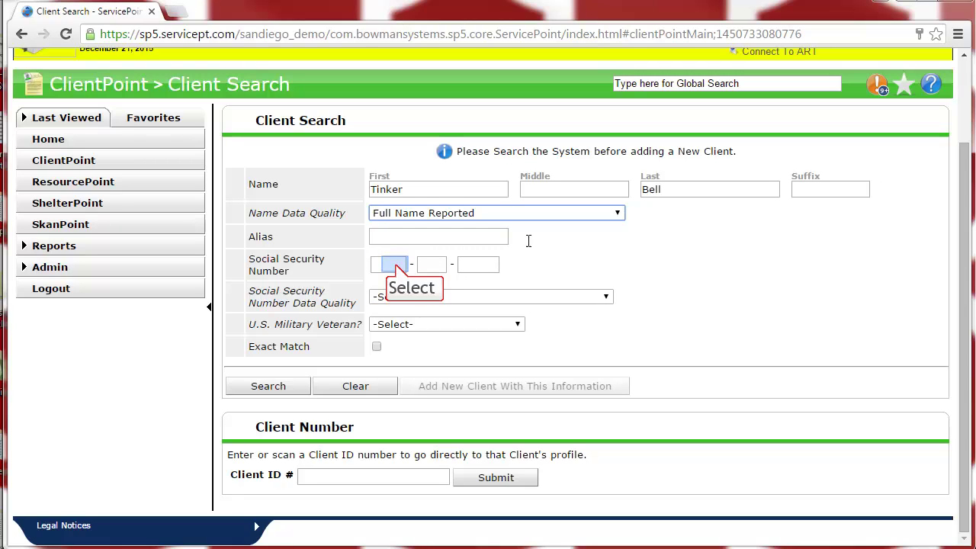
Enter the client's Social Security Number and set its data quality to Full SSN Reported (HUD).
left_click(396, 265)
type("999 - ")
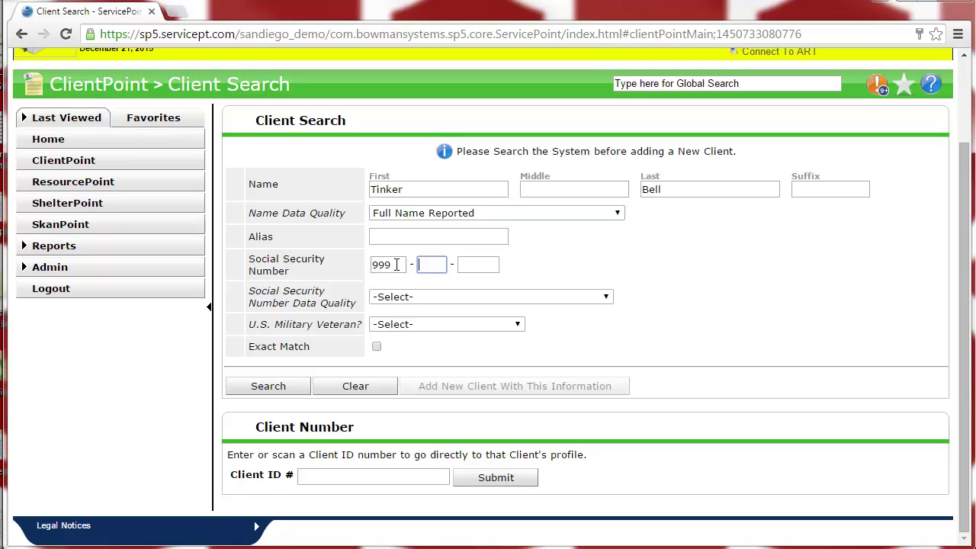
type("99 - 9999")
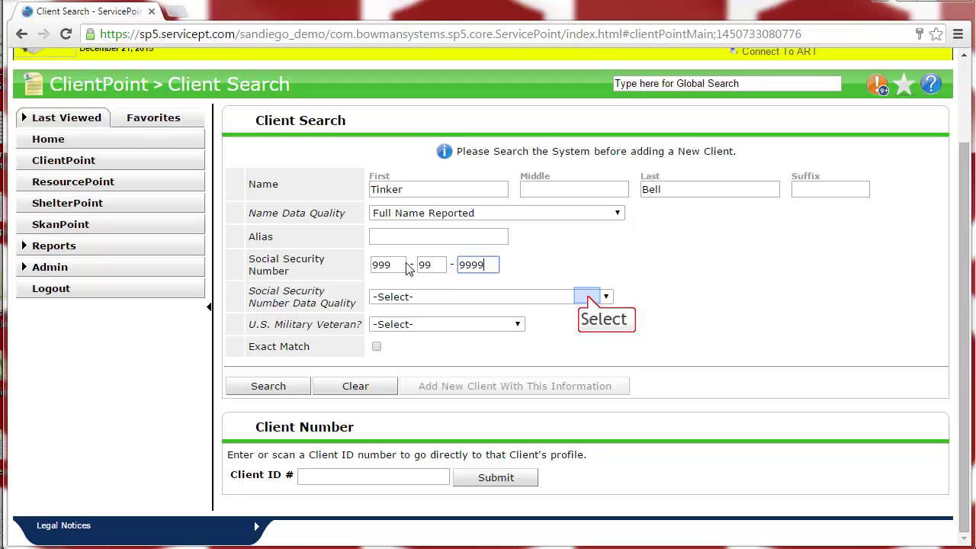
left_click(589, 297)
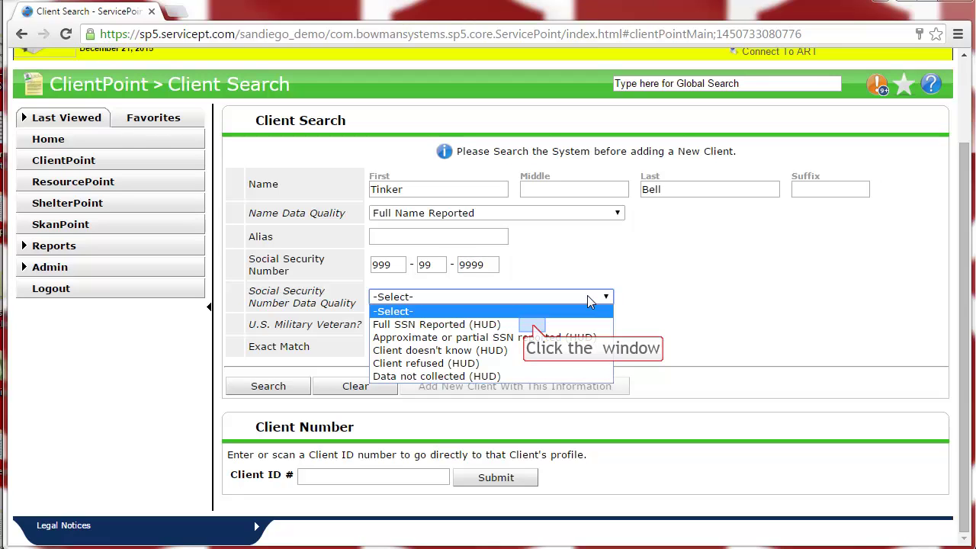
left_click(534, 326)
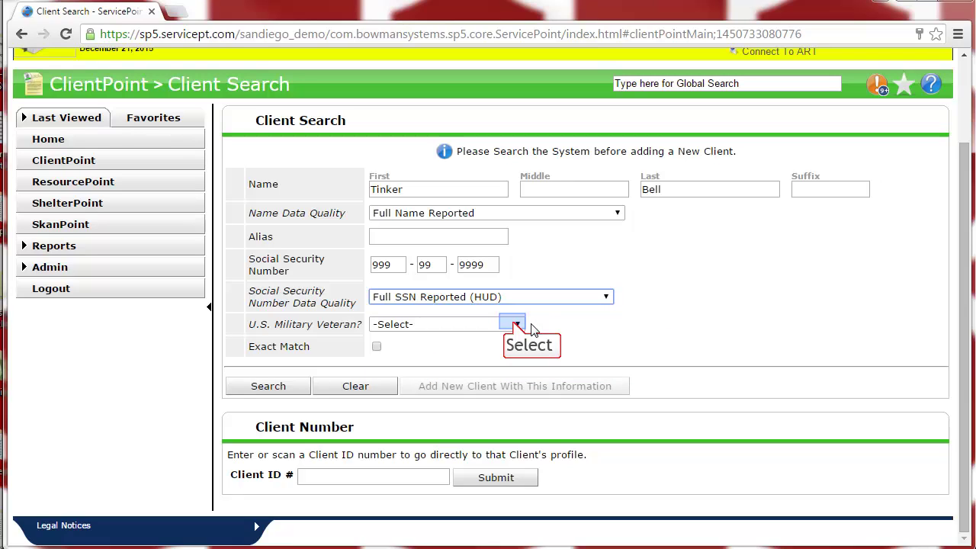
Set U.S. Military Veteran to No (HUD) and run the client search.
left_click(517, 325)
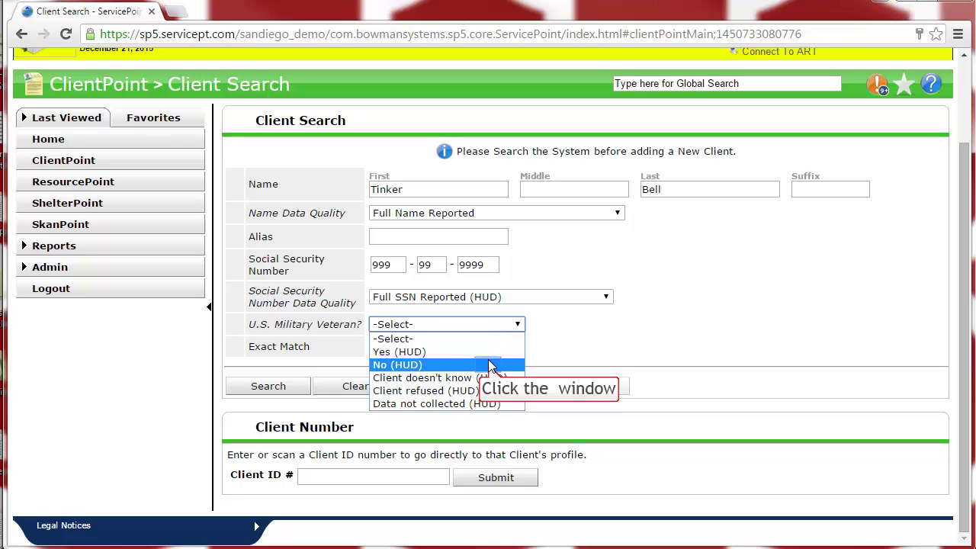
left_click(489, 366)
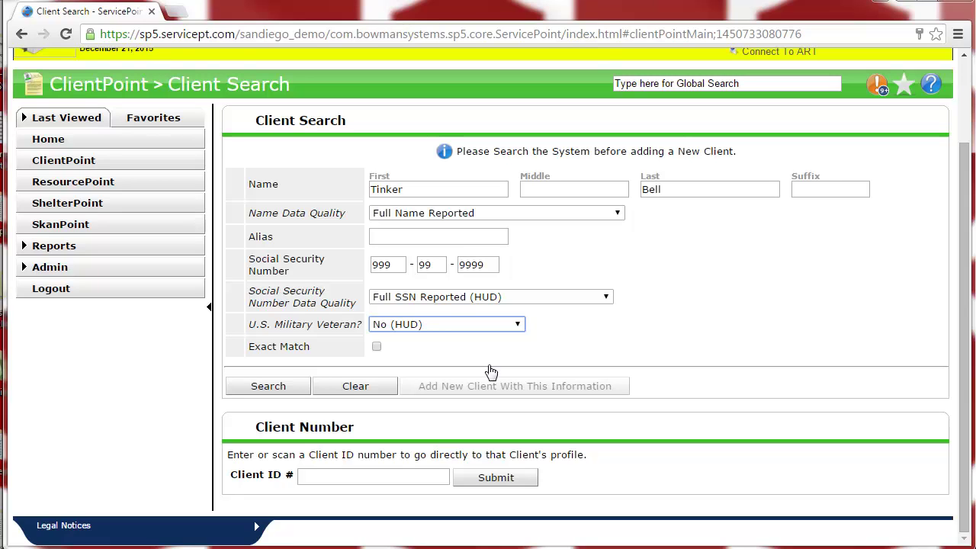
left_click(292, 387)
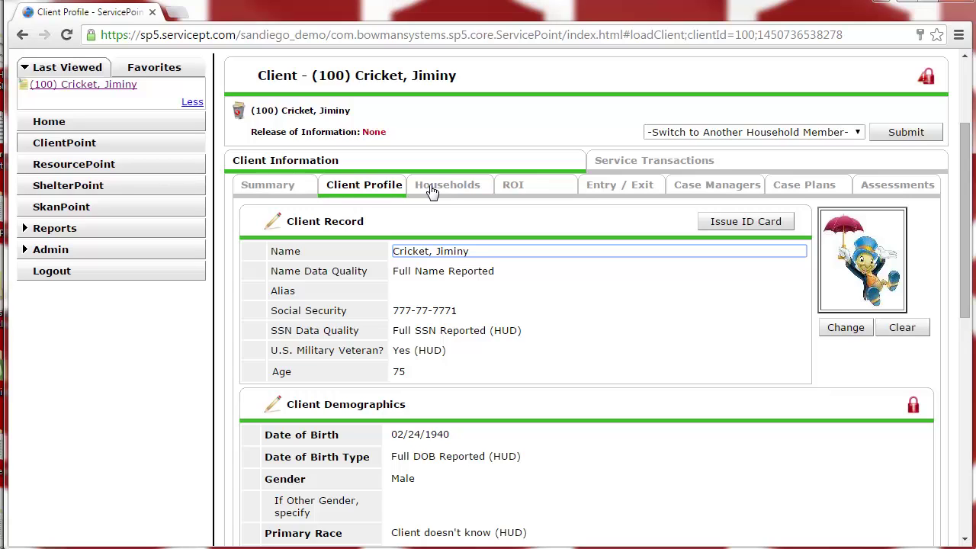
Add a HUD-type entry at PATH - PH-RRH - ESG (Downtown) for all members of the Couple With No Children household and save it.
left_click(432, 187)
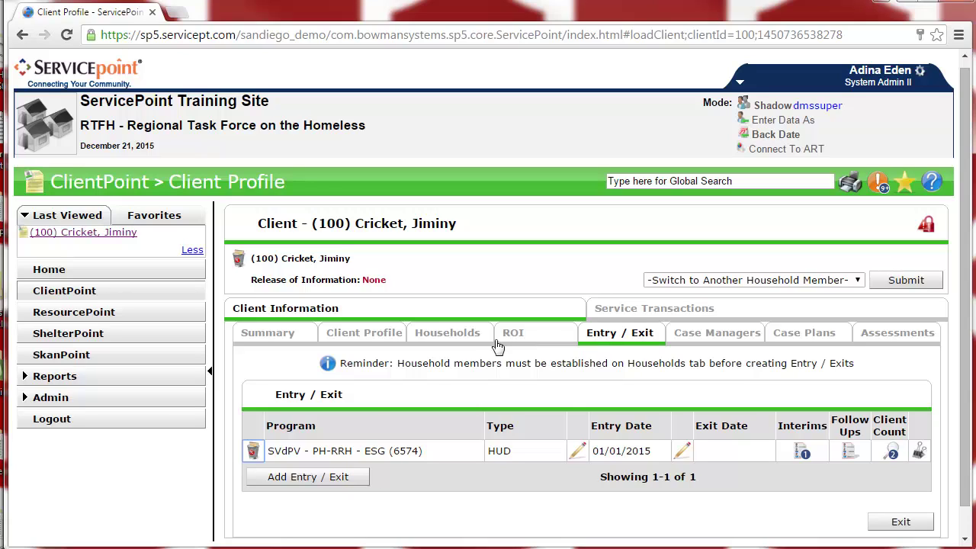
left_click(338, 478)
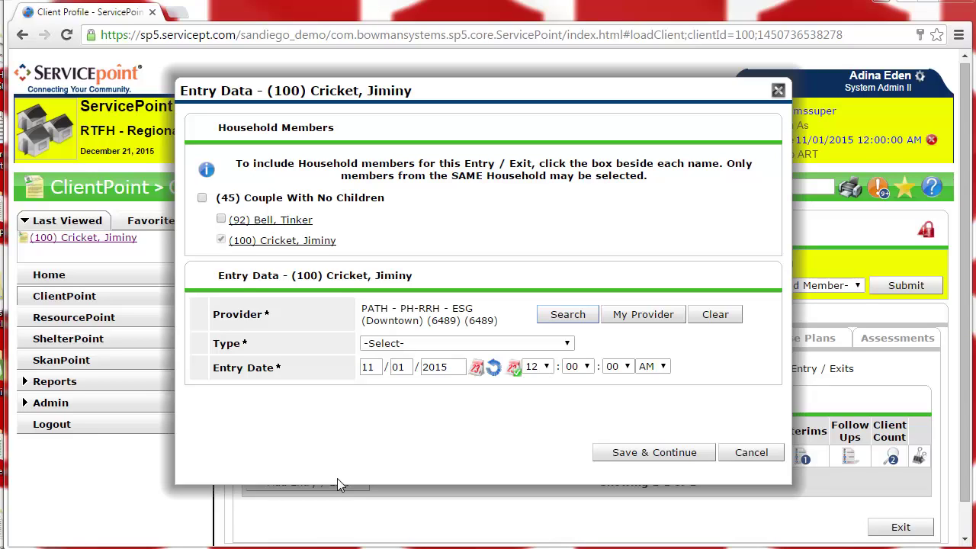
left_click(203, 199)
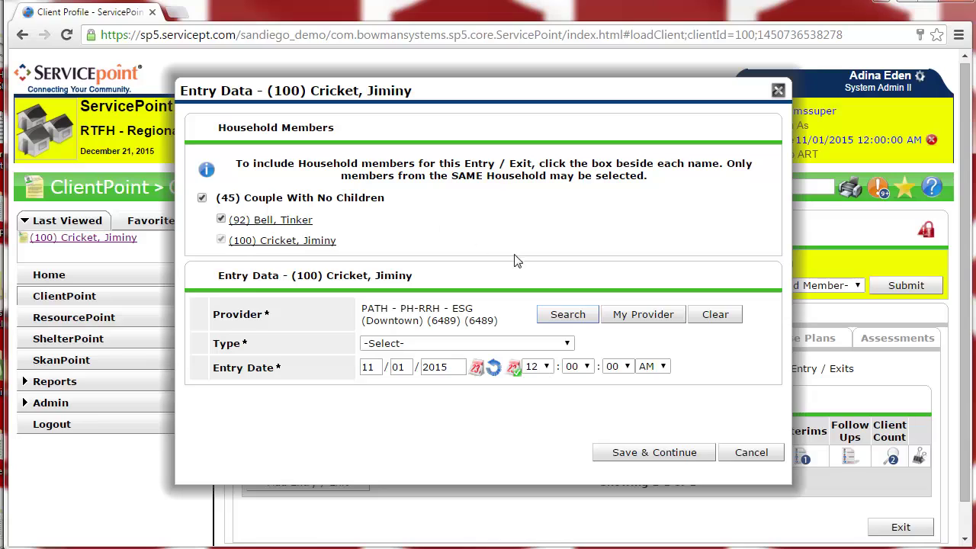
left_click(568, 345)
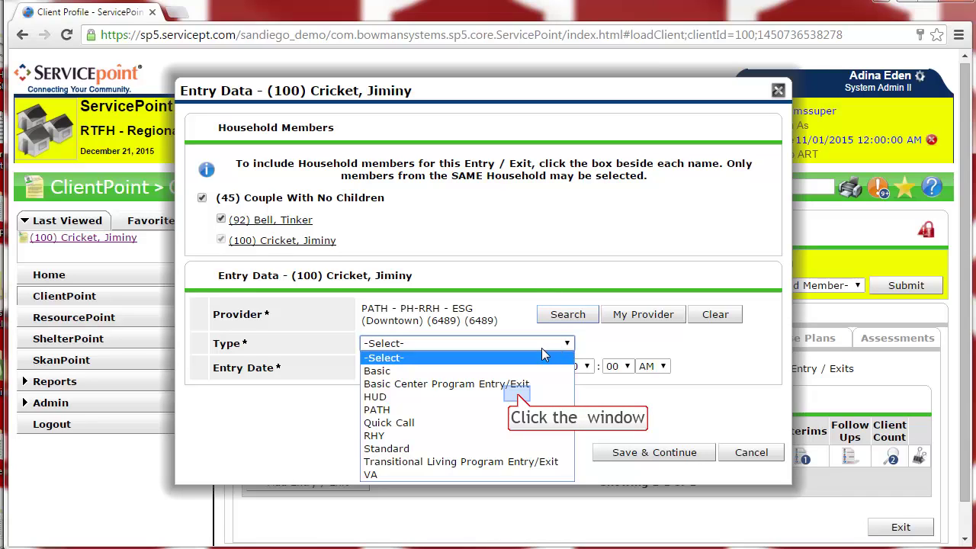
left_click(519, 397)
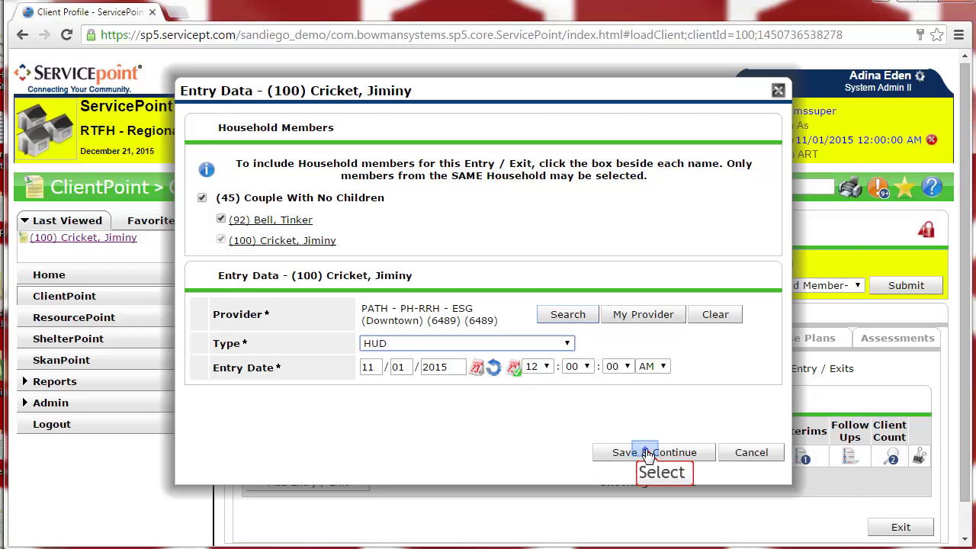
left_click(695, 453)
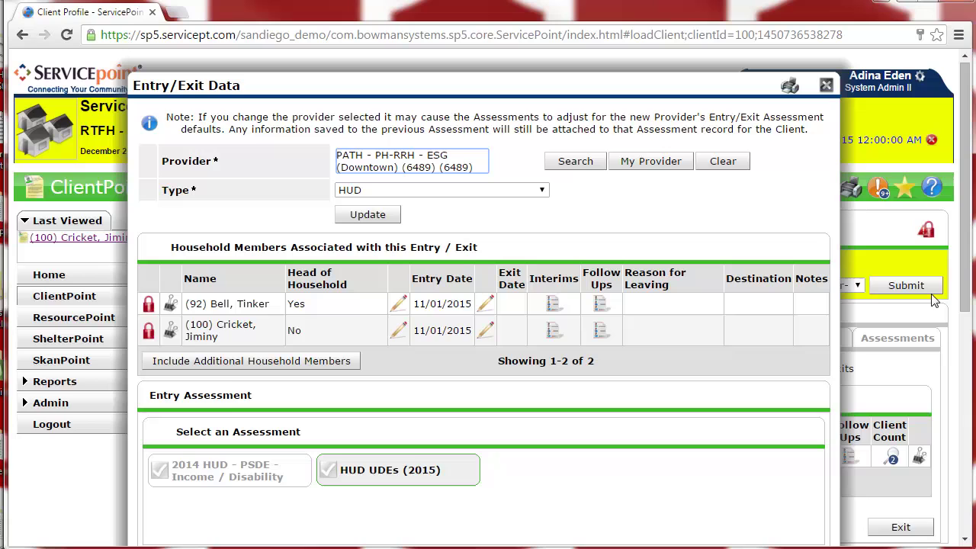
Review the selected client's HUD UDEs (2015) entry assessment, from the demographics to the homelessness history answers.
scroll(957, 205, "down", 3)
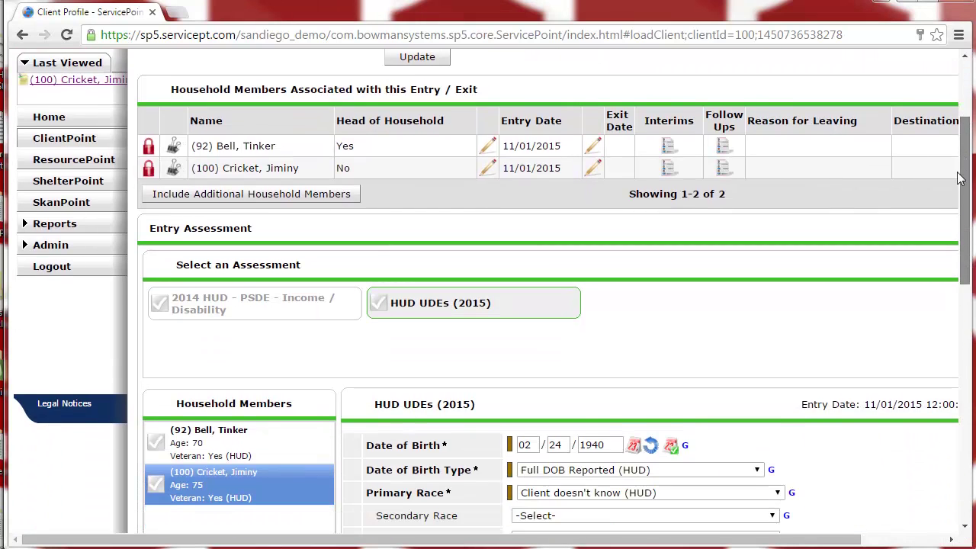
scroll(957, 211, "down", 4)
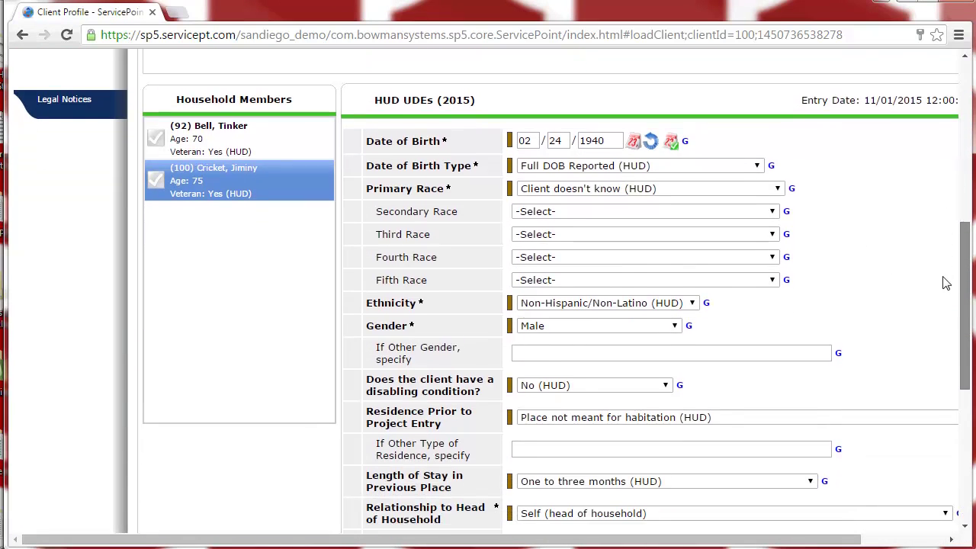
scroll(945, 305, "down", 3)
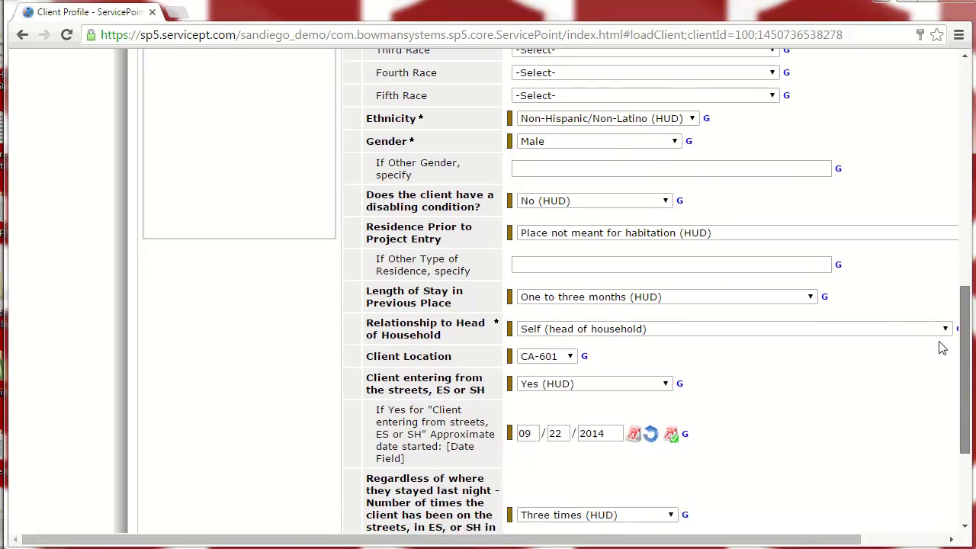
scroll(940, 366, "down", 1)
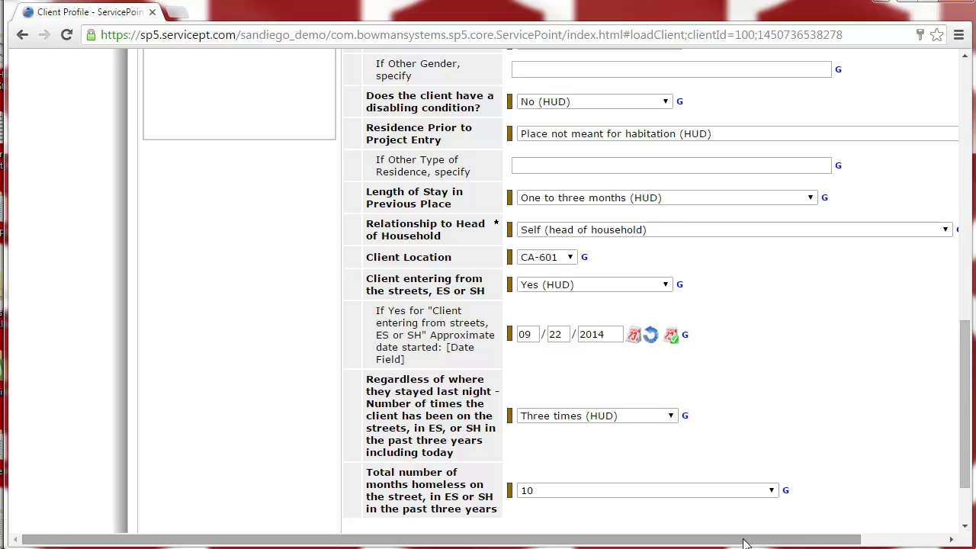
left_click_drag(746, 543, 827, 543)
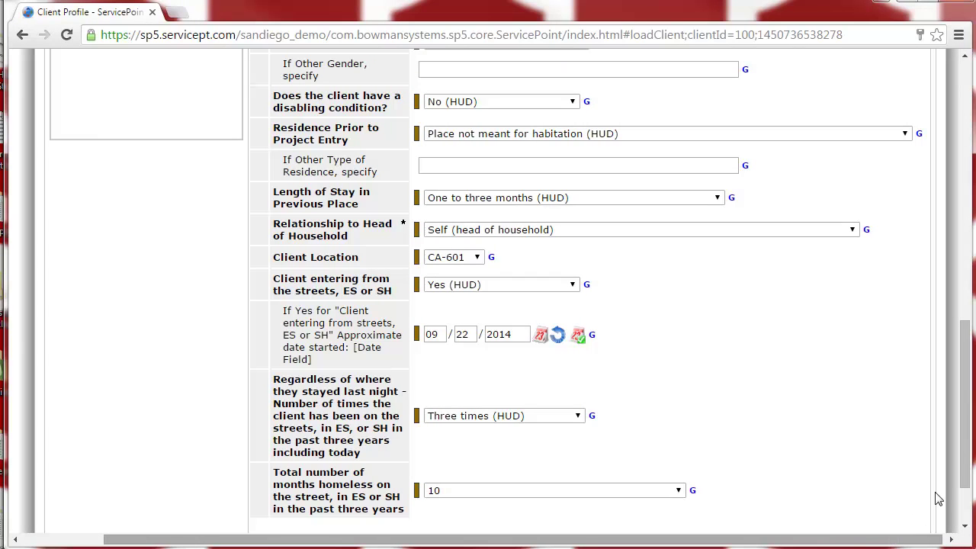
Set Client entering from the streets, ES or SH to No (HUD) and clear the approximate start date.
left_click_drag(967, 366, 967, 398)
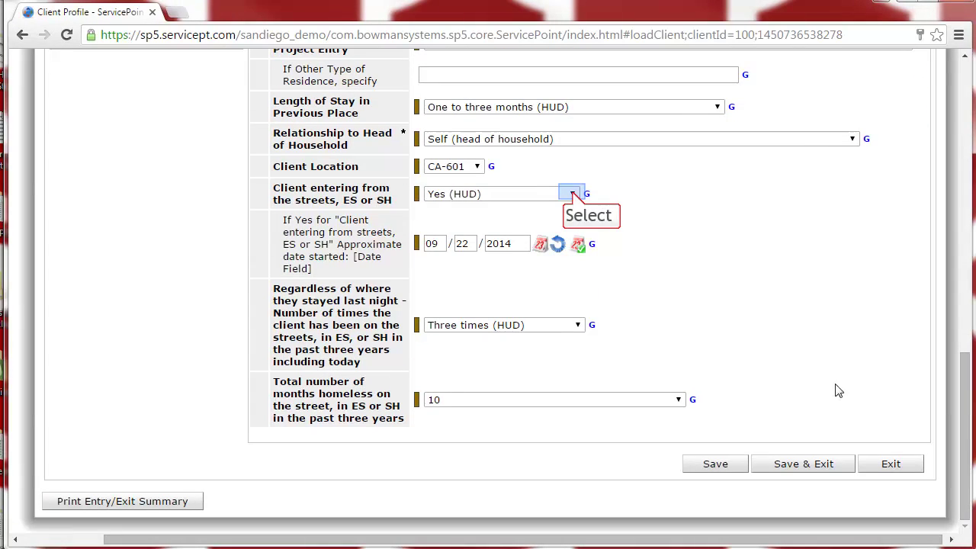
left_click(572, 196)
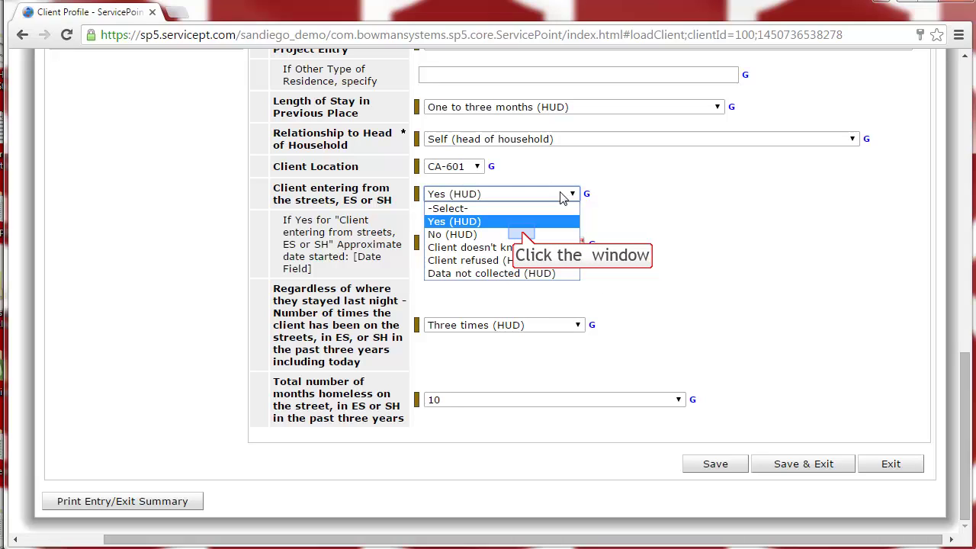
left_click(523, 234)
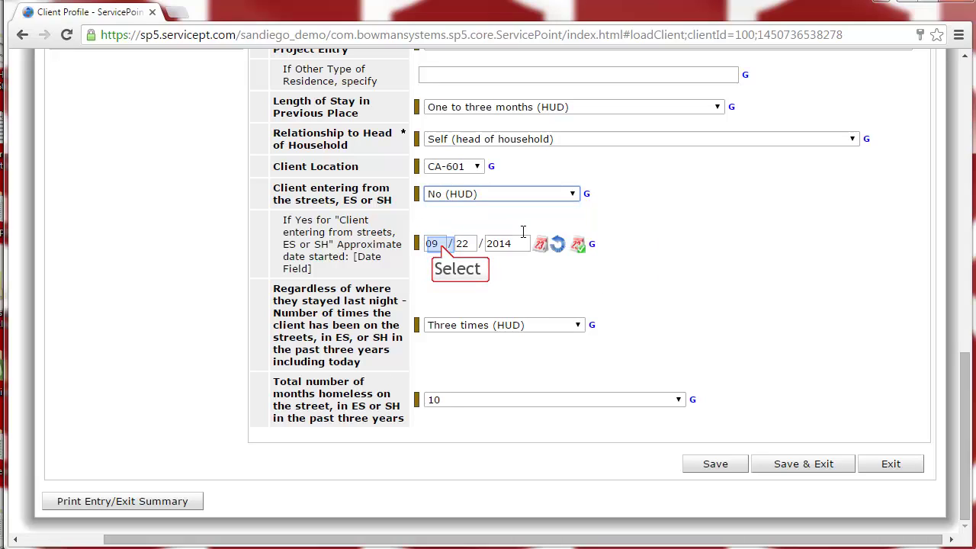
double_click(442, 244)
type("0")
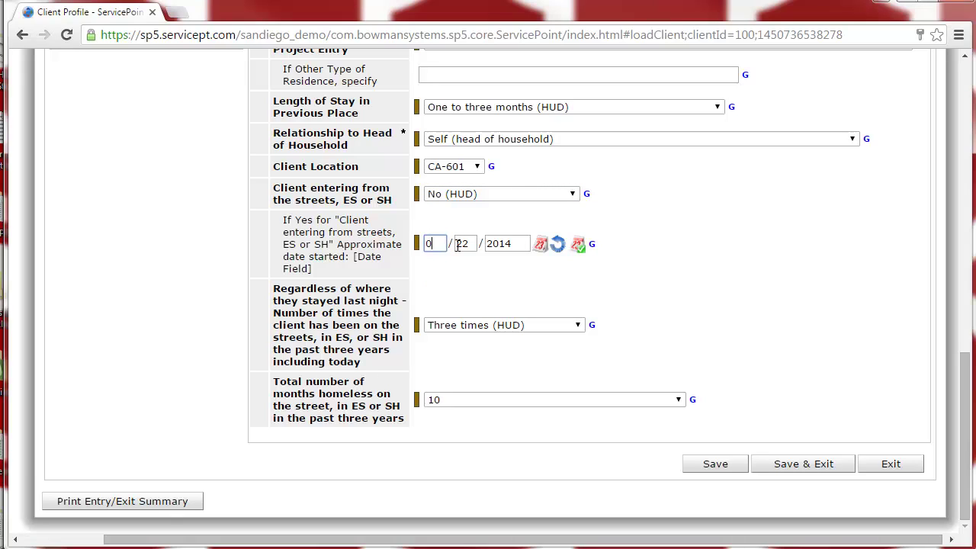
key("Tab")
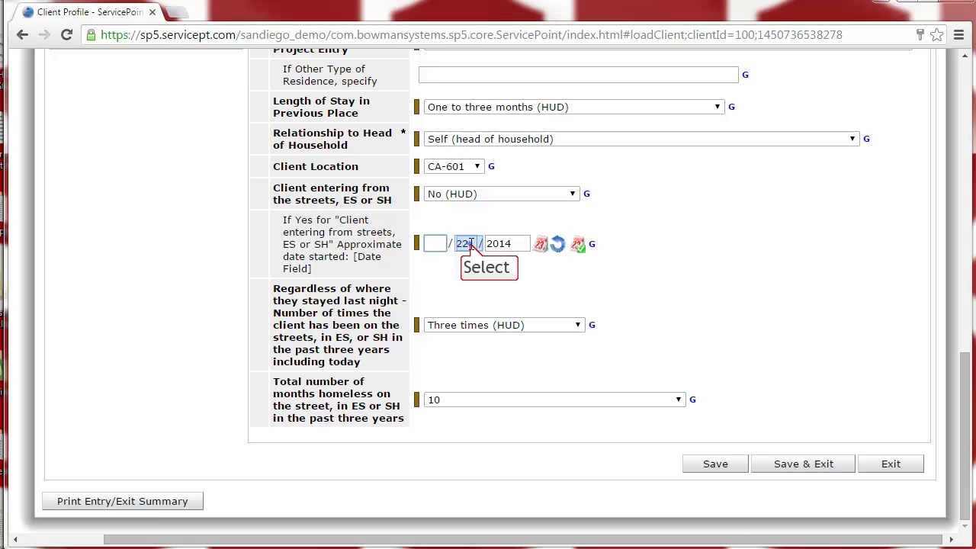
key("BackSpace")
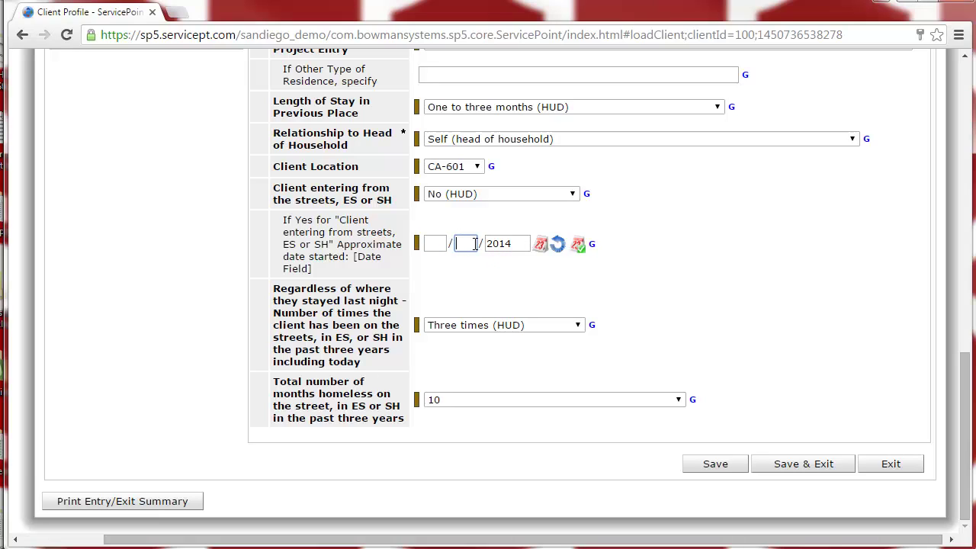
left_click(518, 242)
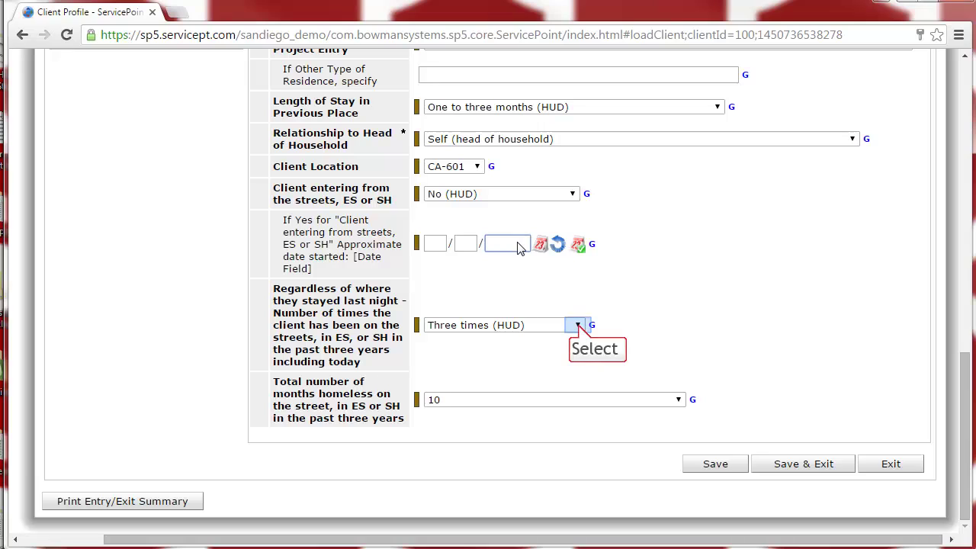
Set the number of times homeless in the past three years to Four or more times (HUD) and save the assessment.
left_click(580, 326)
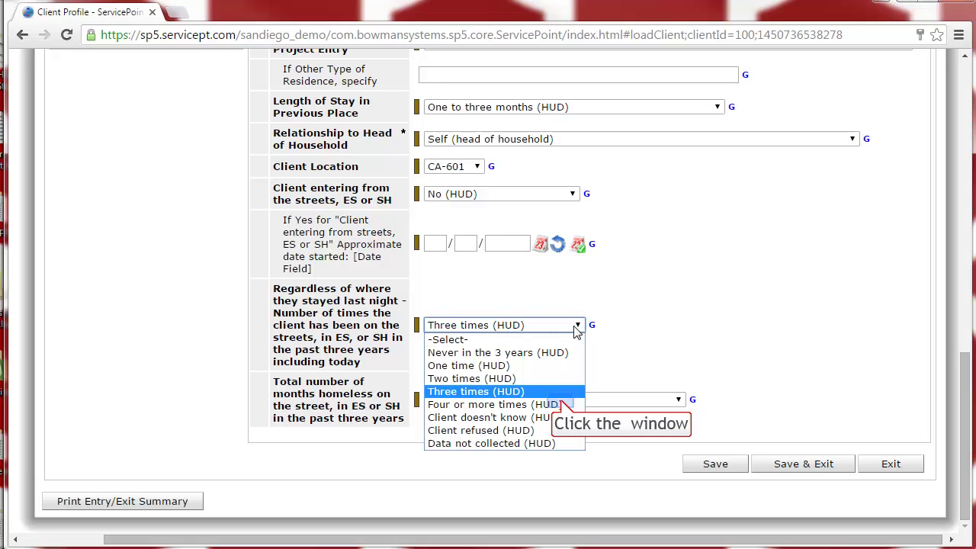
left_click(563, 405)
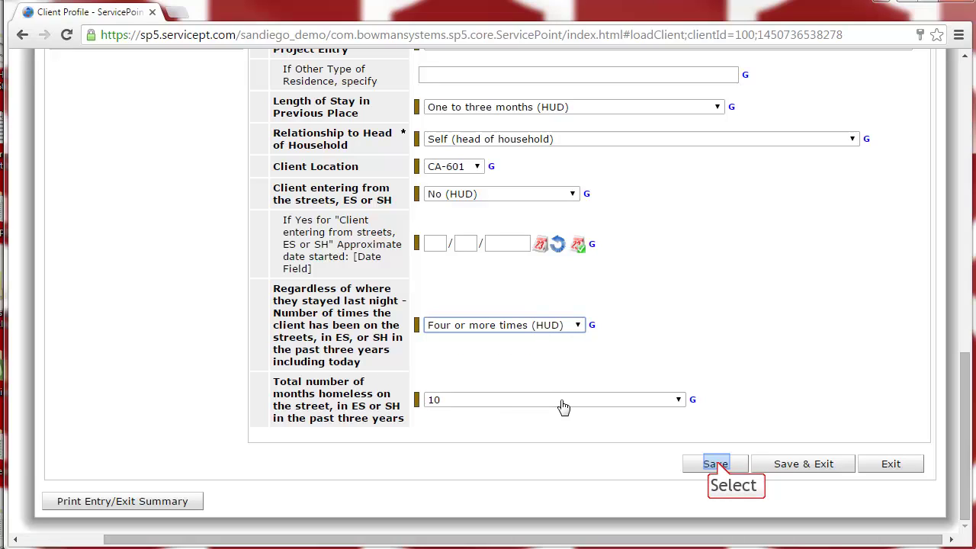
left_click(719, 467)
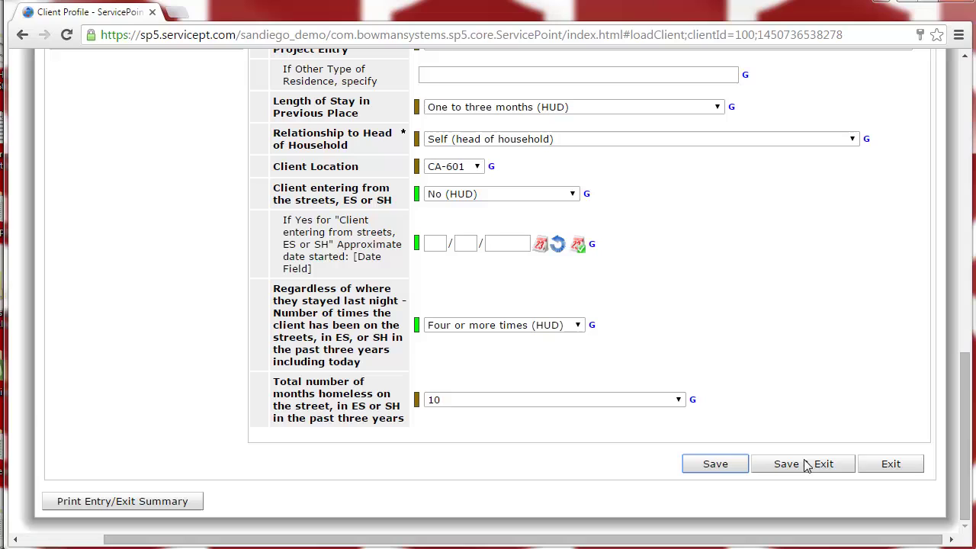
Switch to the other household member's HUD UDEs (2015) entry assessment and save it with its existing answers.
left_click_drag(965, 380, 965, 199)
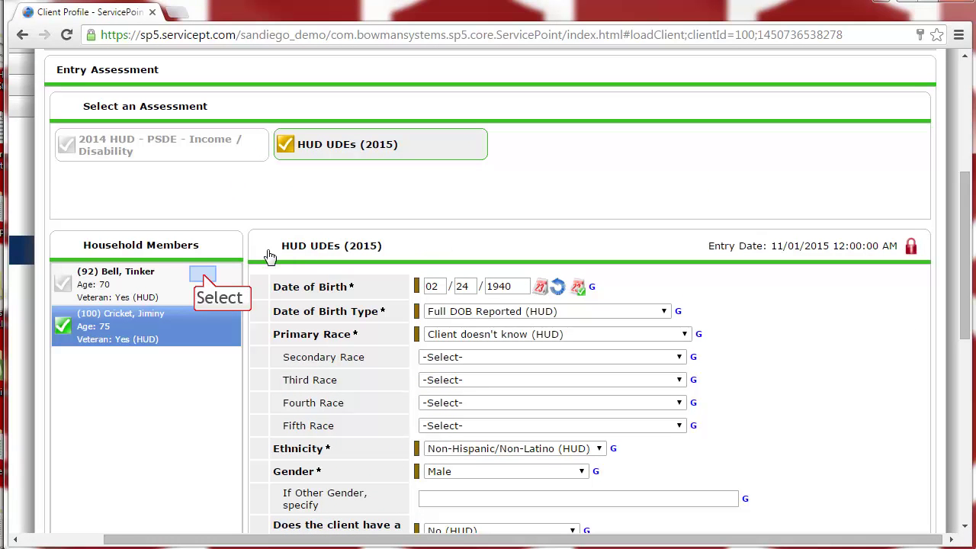
left_click(206, 282)
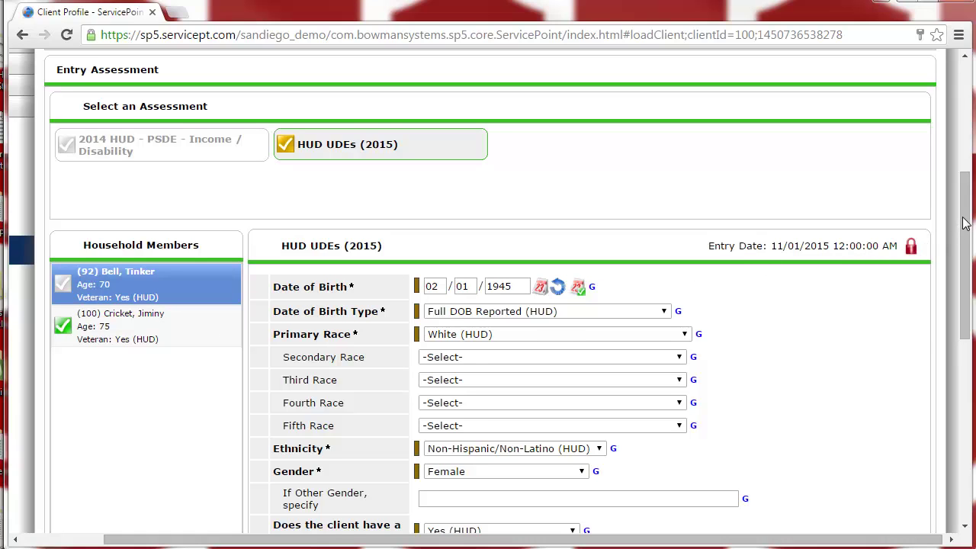
left_click_drag(966, 223, 965, 469)
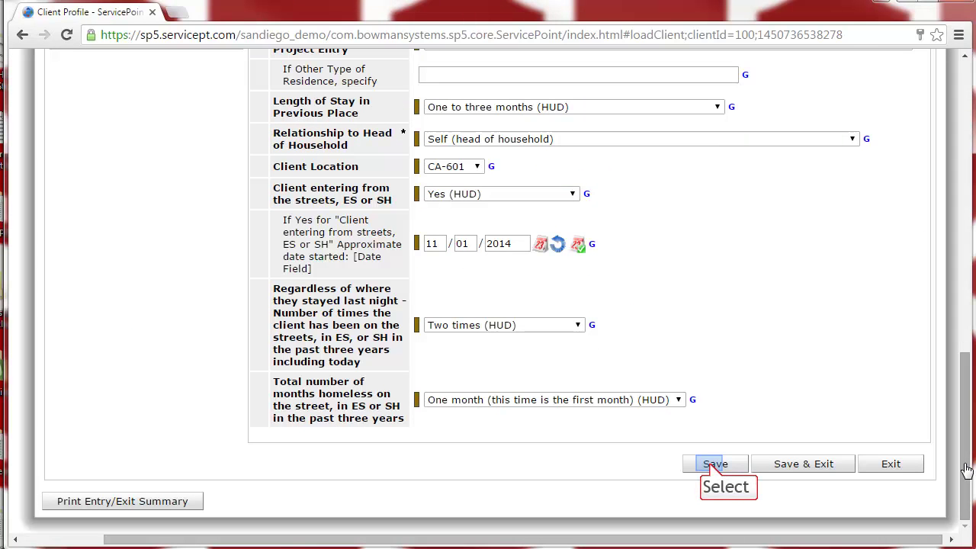
left_click(713, 465)
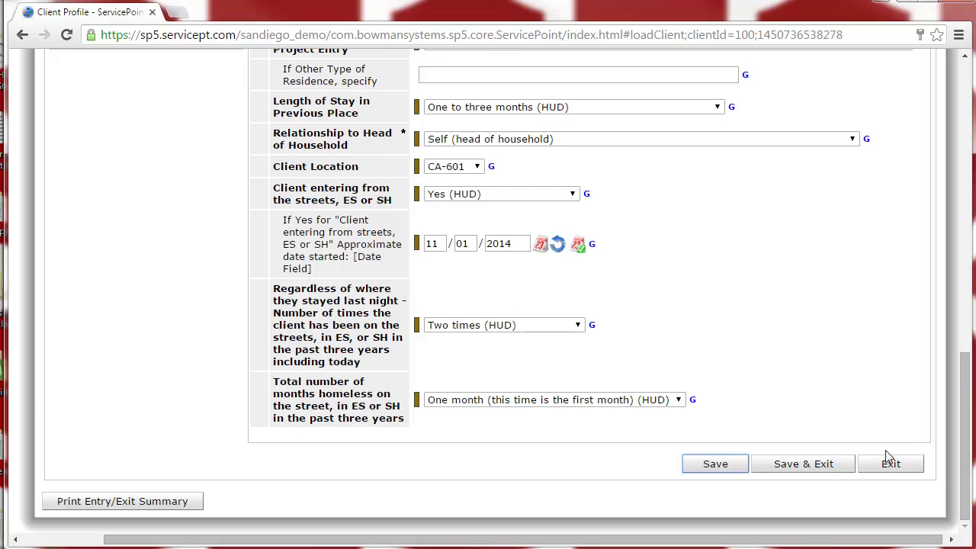
In the Income / Disability assessment, set Income from Any Source to Yes (HUD) and mark all incomplete income sources No in HUD Verification.
left_click_drag(967, 404, 967, 171)
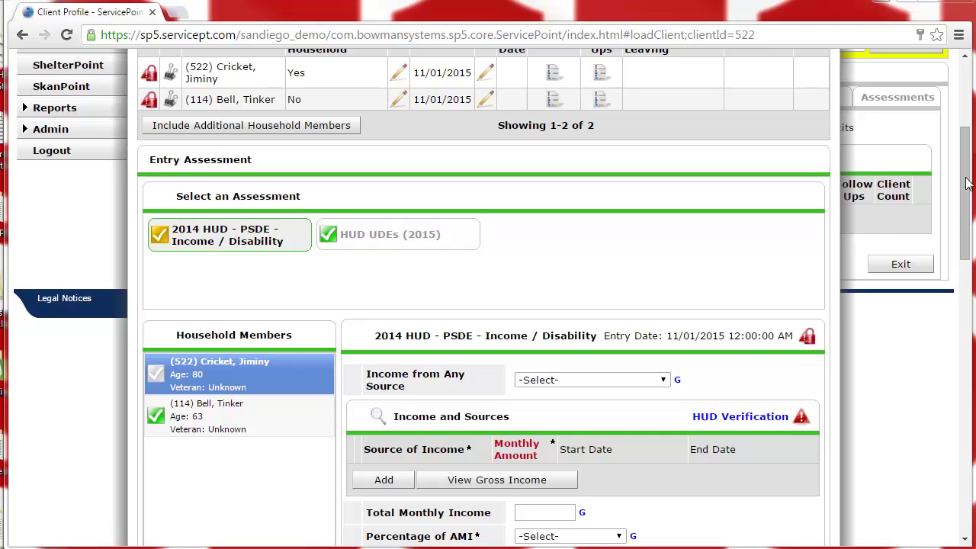
left_click_drag(967, 183, 967, 243)
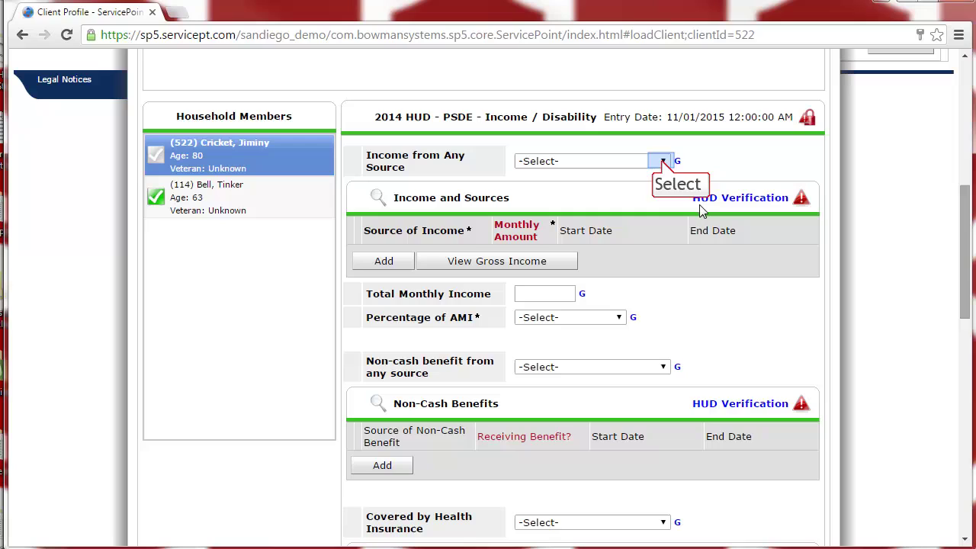
left_click(661, 162)
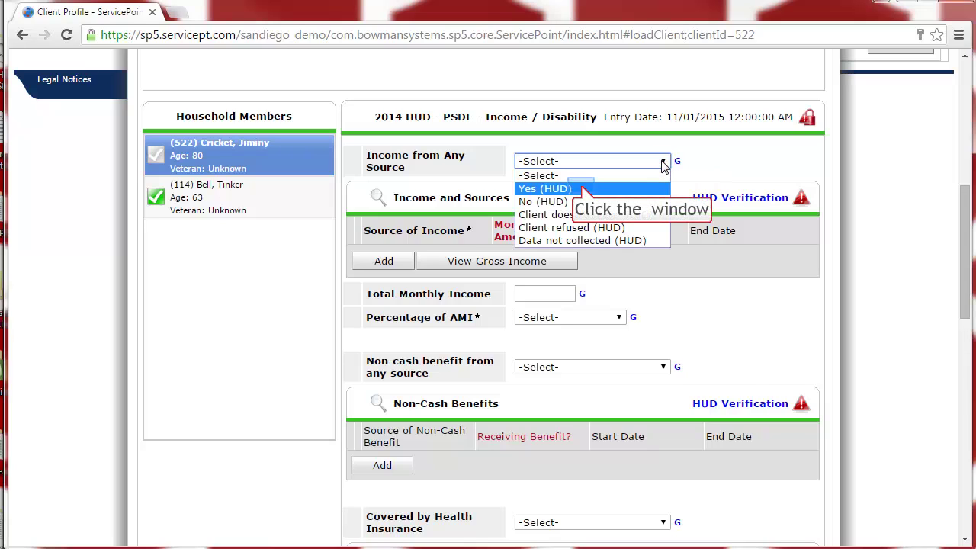
left_click(584, 190)
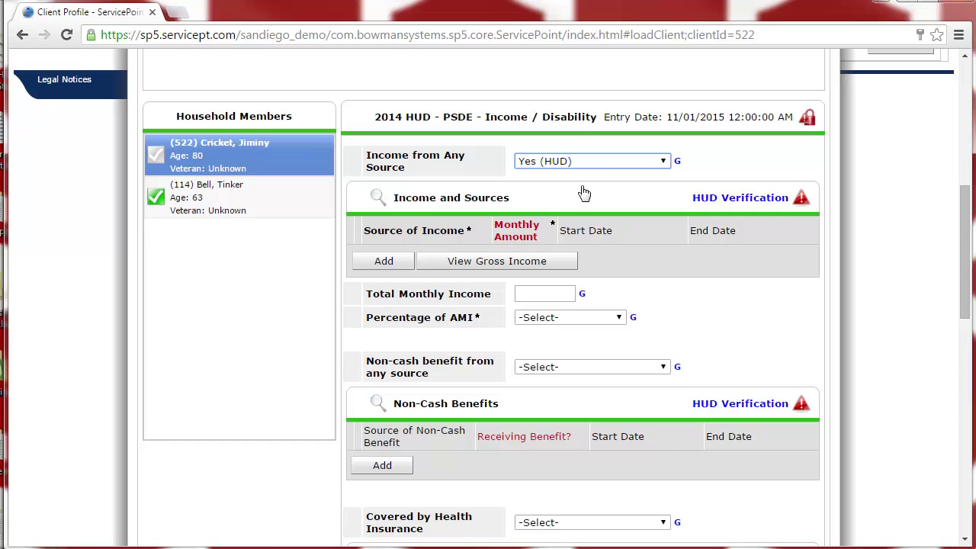
left_click(742, 199)
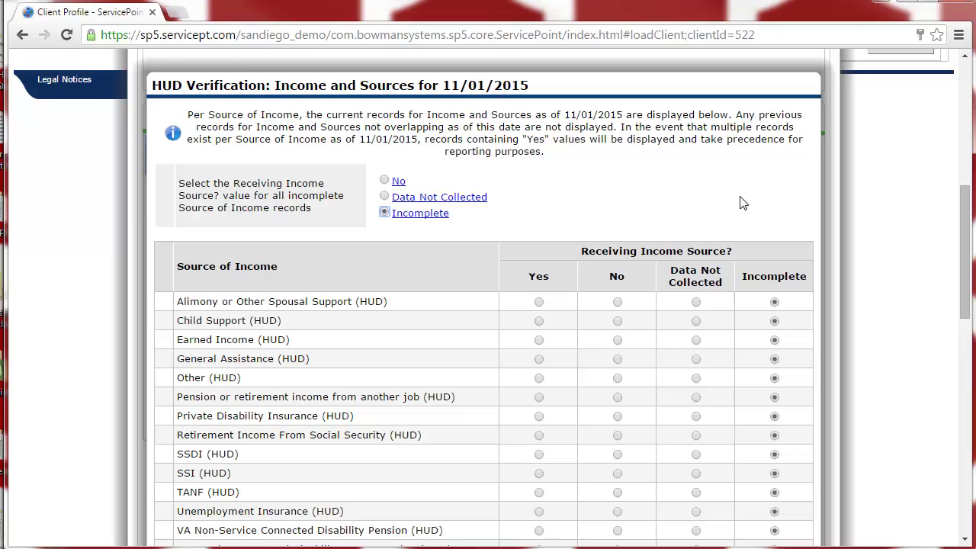
left_click(385, 181)
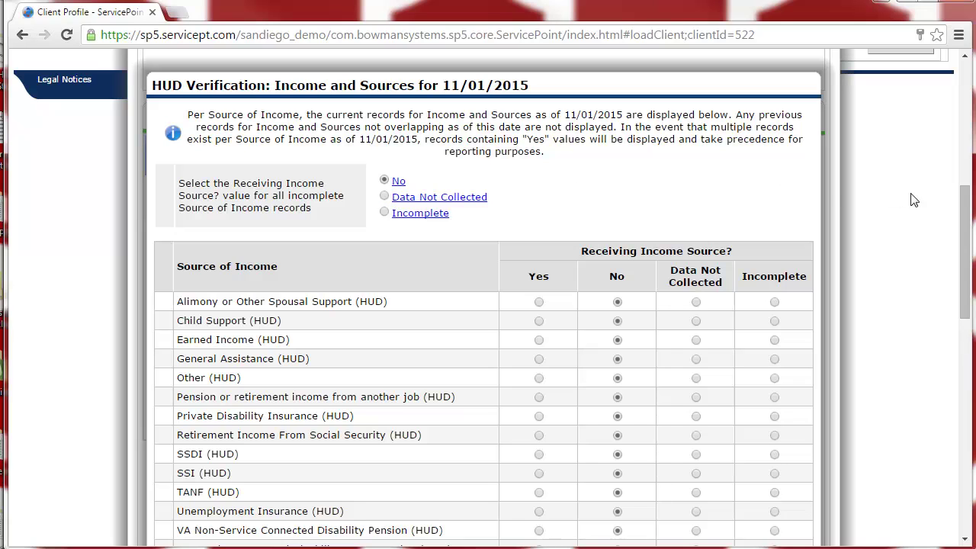
Record Earned Income (HUD) as received with a monthly amount of 100, and save and close the income verification.
left_click_drag(967, 216, 966, 252)
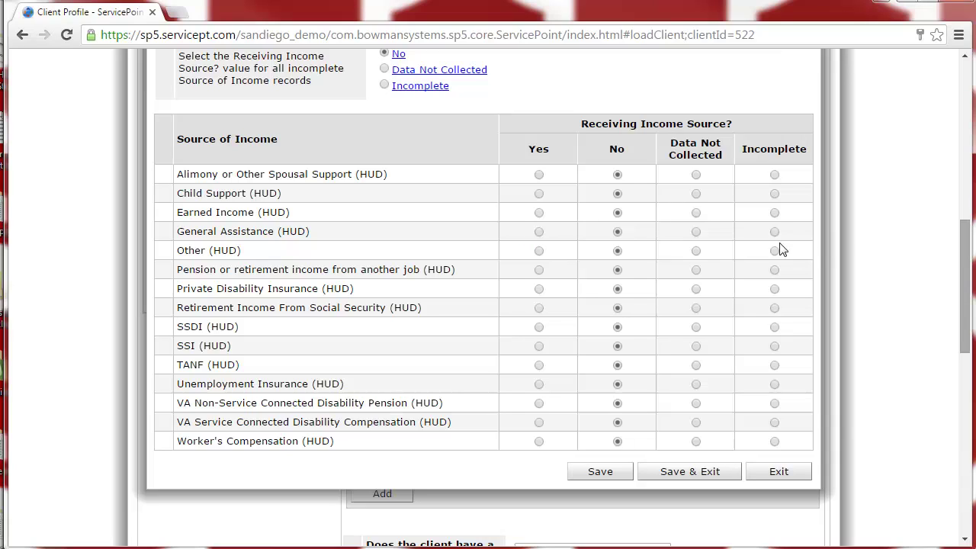
left_click(539, 212)
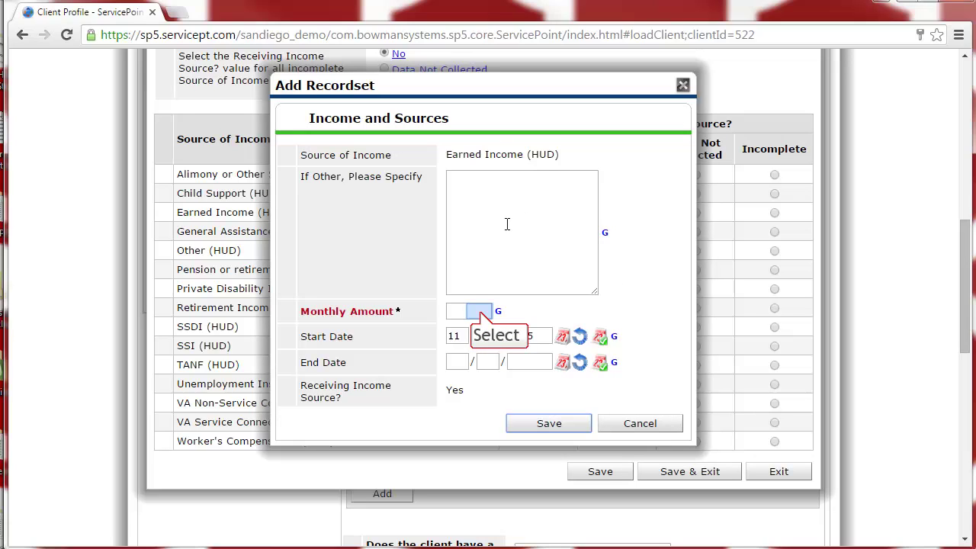
left_click(481, 311)
type("100")
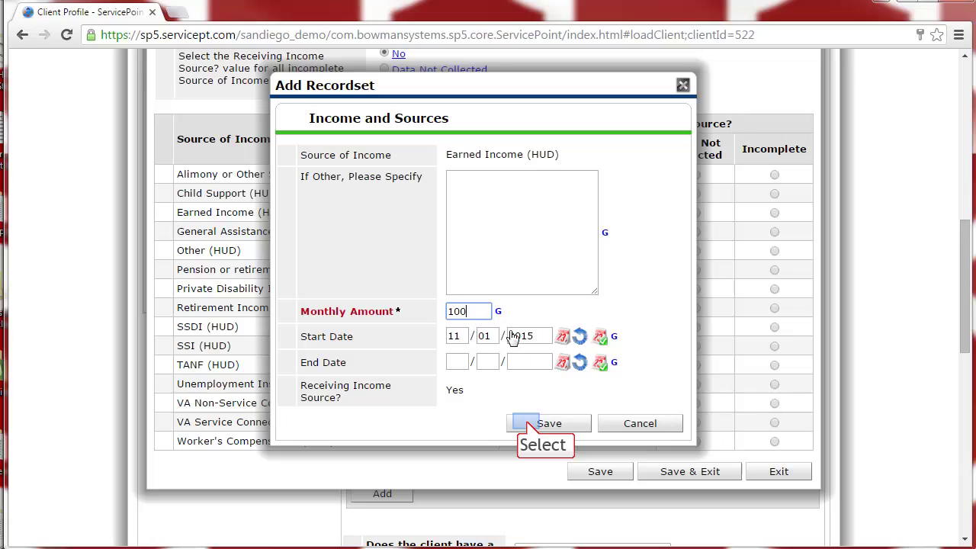
left_click(526, 423)
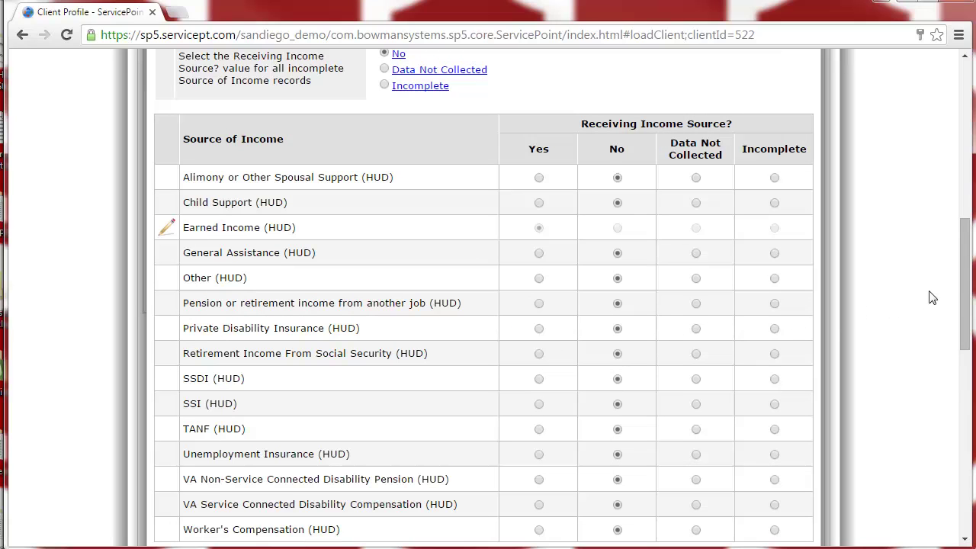
left_click_drag(965, 276, 967, 312)
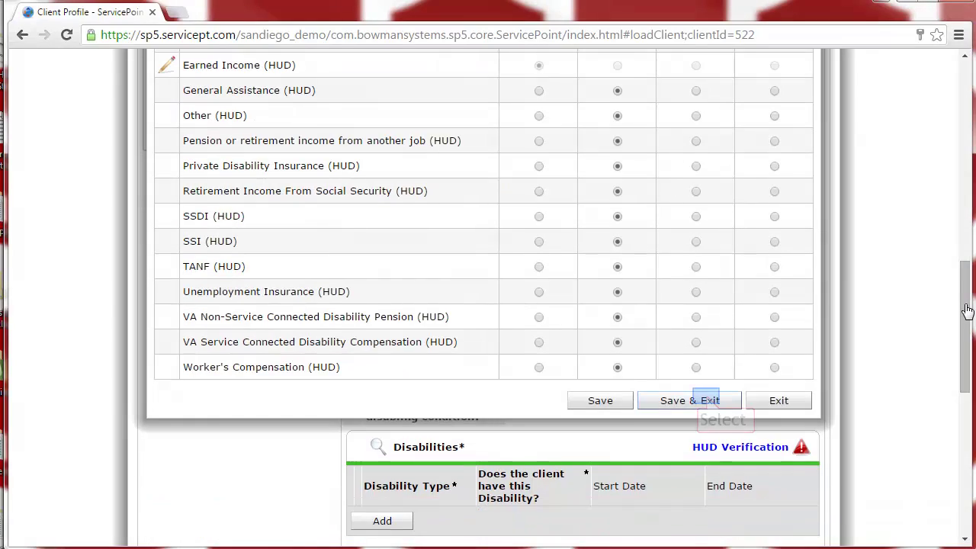
left_click(706, 400)
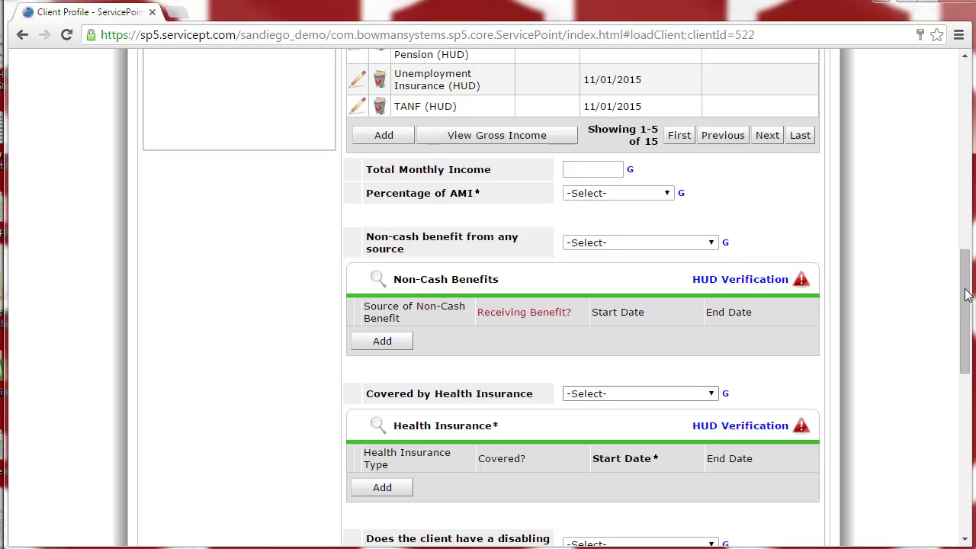
Set Total Monthly Income to 100 and Percentage of AMI to Less than 30%.
left_click_drag(967, 295, 872, 232)
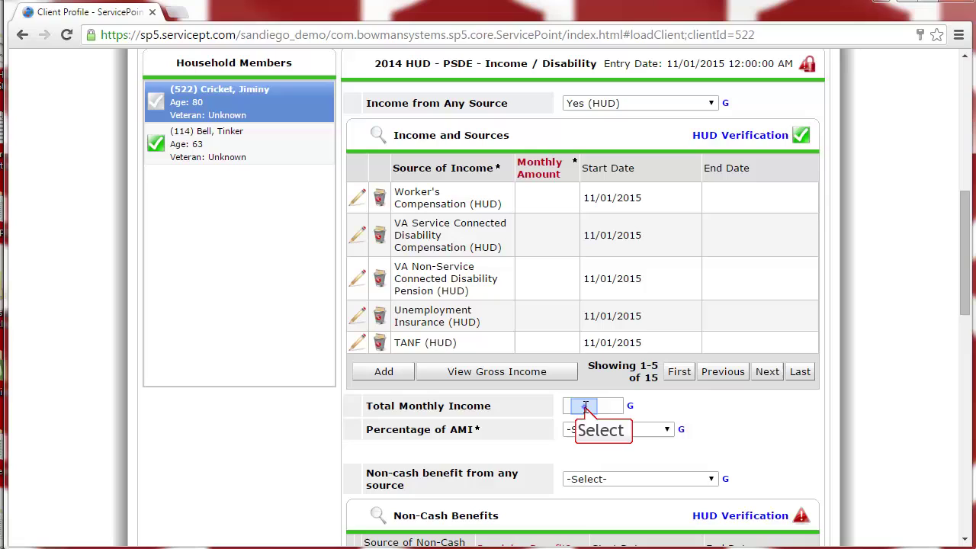
type("100")
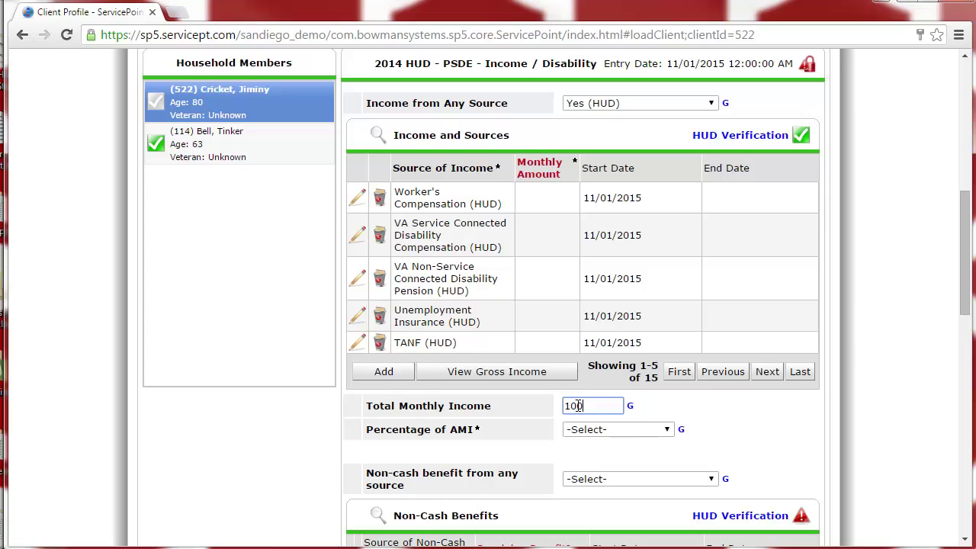
left_click(636, 429)
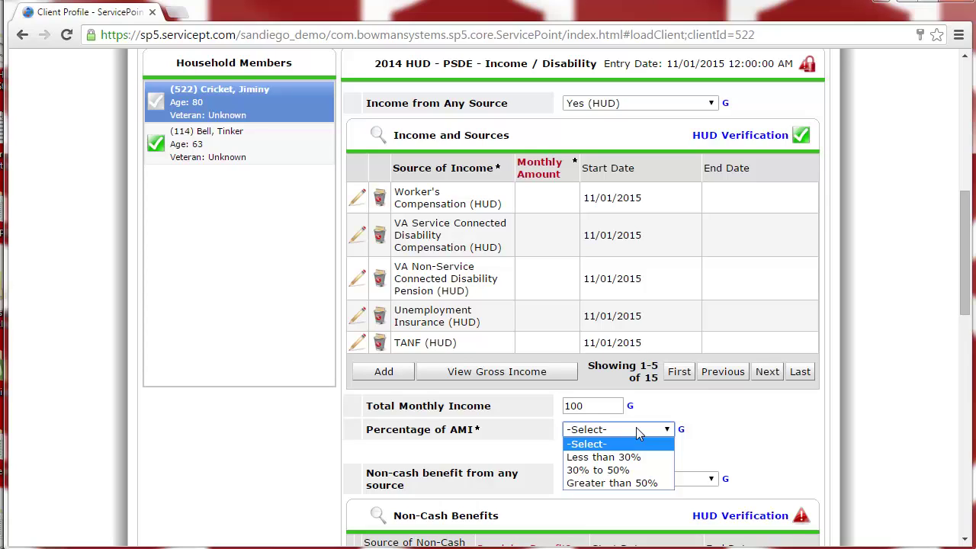
left_click(644, 457)
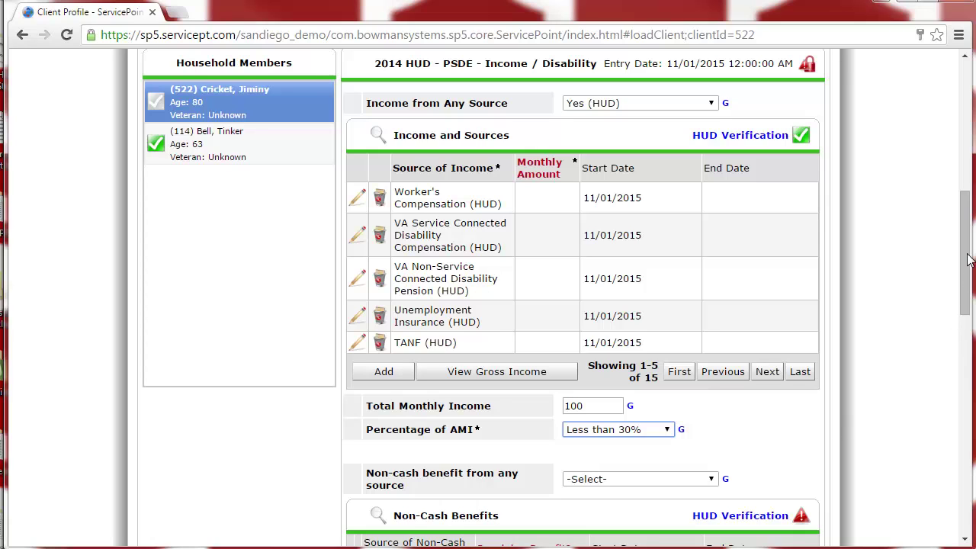
Set Non-cash benefit from any source to No (HUD), mark all incomplete non-cash benefits No in HUD Verification, and save and close it.
left_click_drag(967, 259, 963, 333)
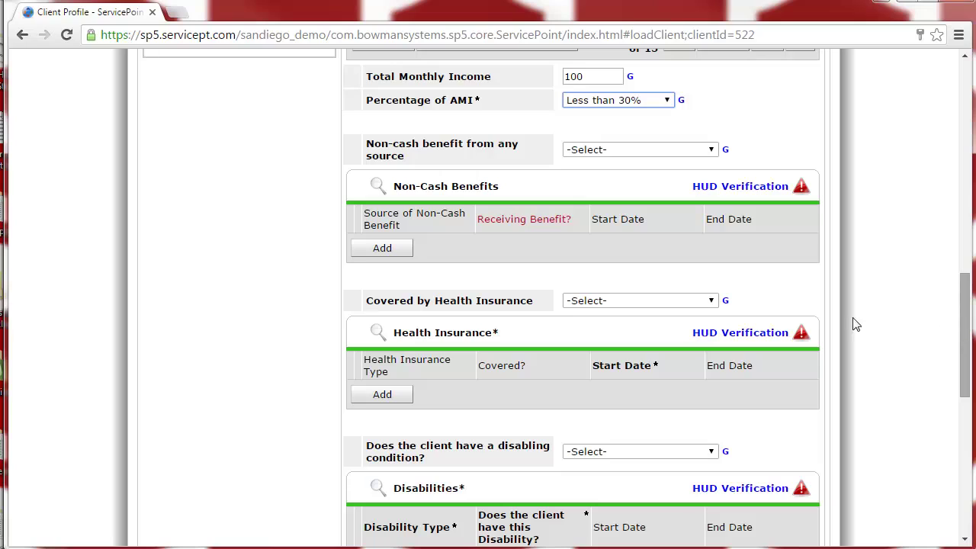
left_click(711, 150)
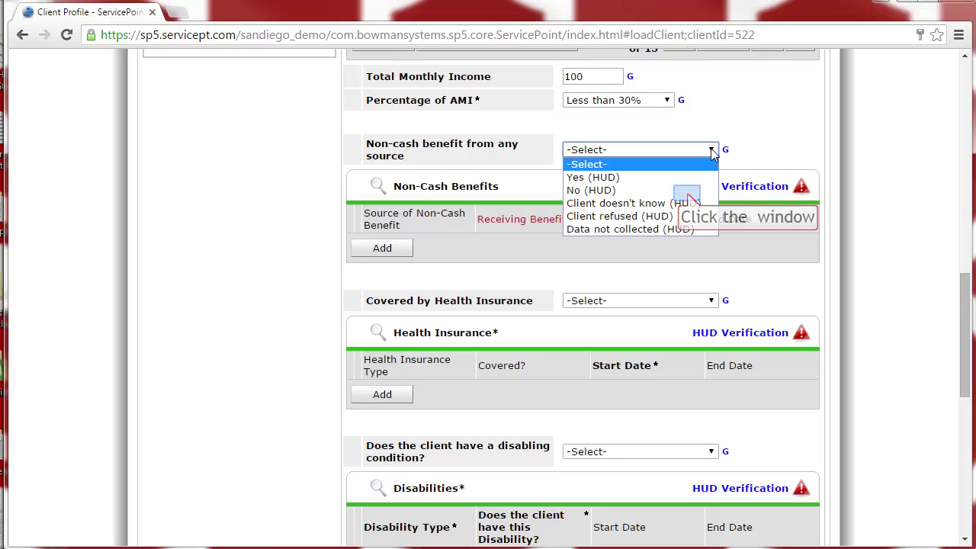
left_click(687, 190)
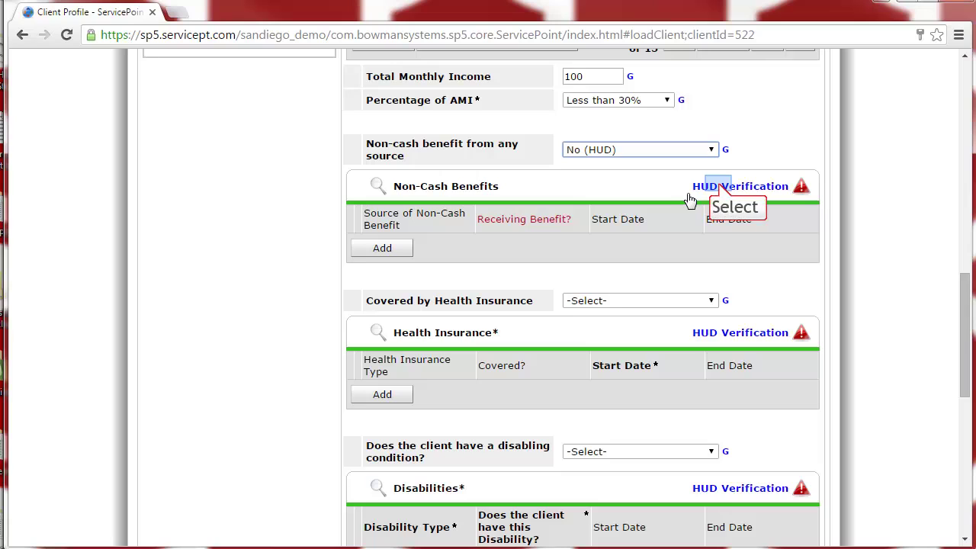
left_click(718, 188)
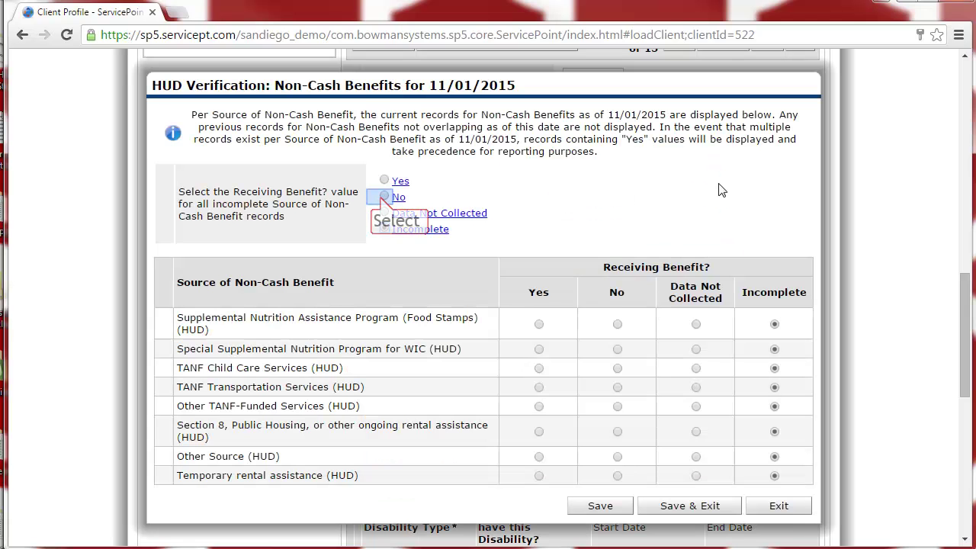
left_click(384, 198)
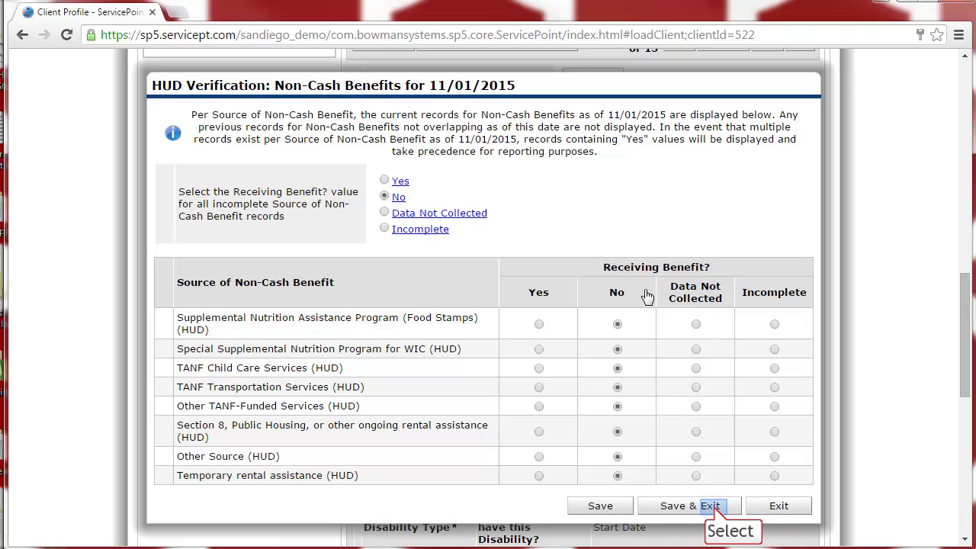
left_click(714, 505)
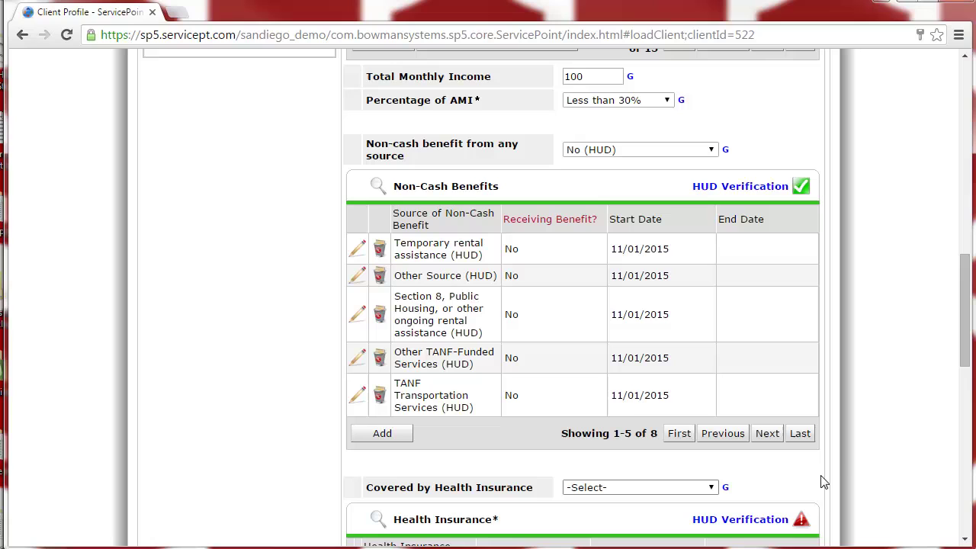
Set Covered by Health Insurance to No (HUD), mark all incomplete insurance types No in HUD Verification, and save and close it.
left_click_drag(967, 317, 969, 389)
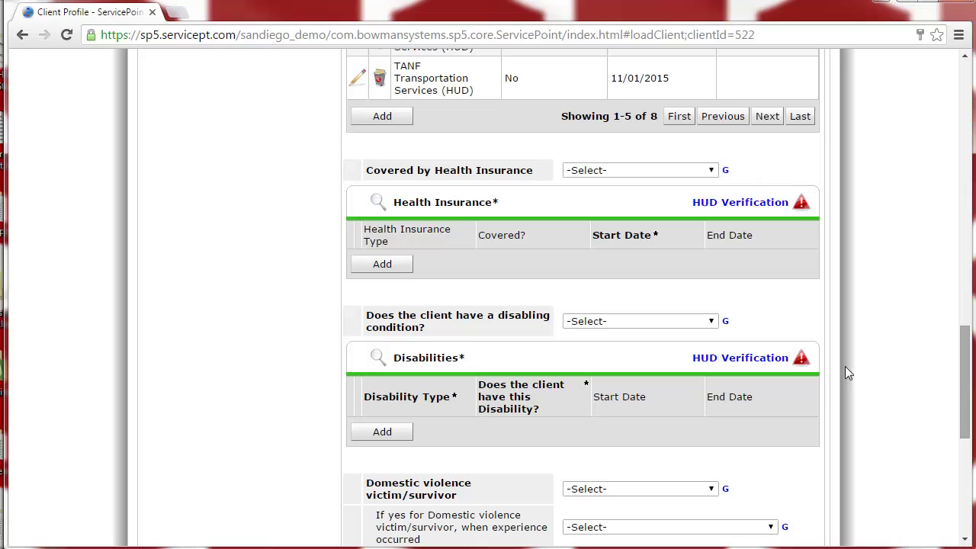
left_click(710, 168)
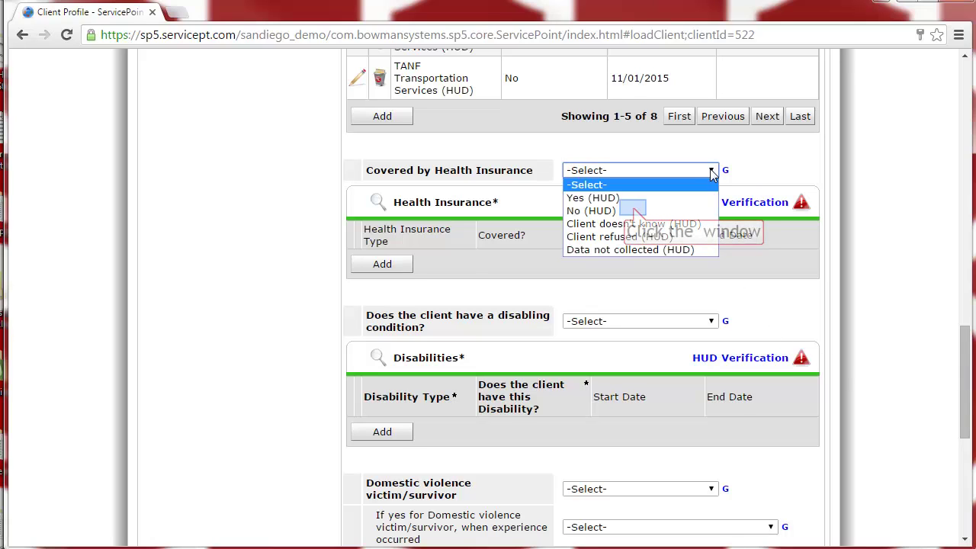
left_click(633, 210)
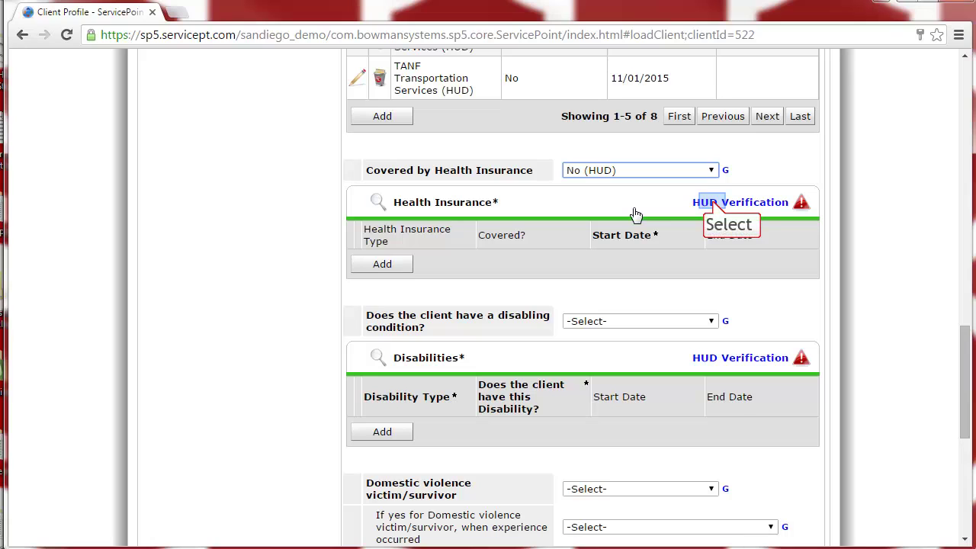
left_click(714, 203)
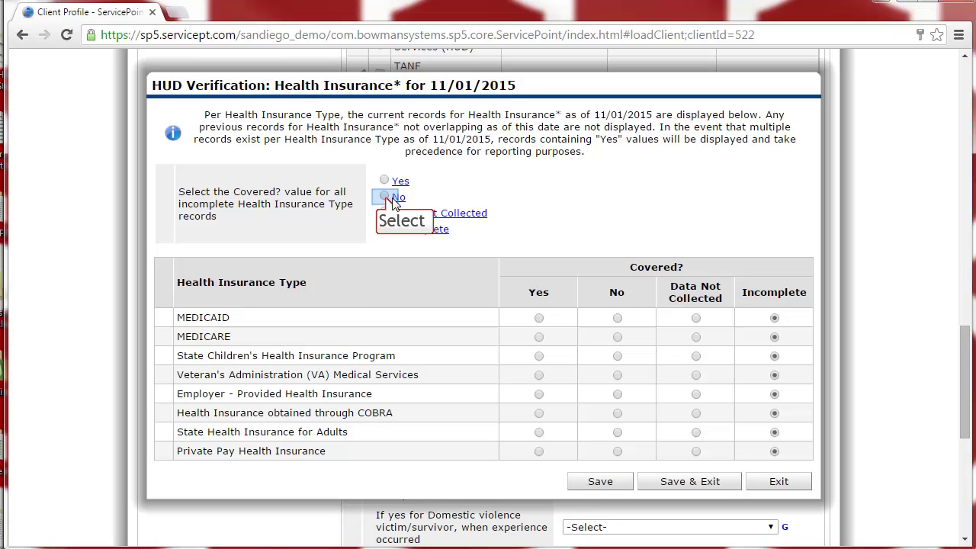
left_click(392, 197)
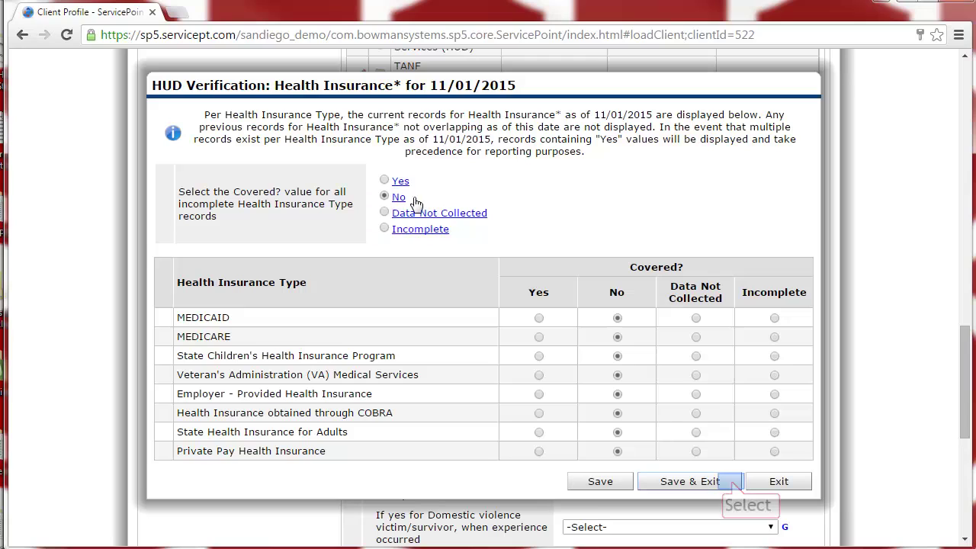
left_click(734, 485)
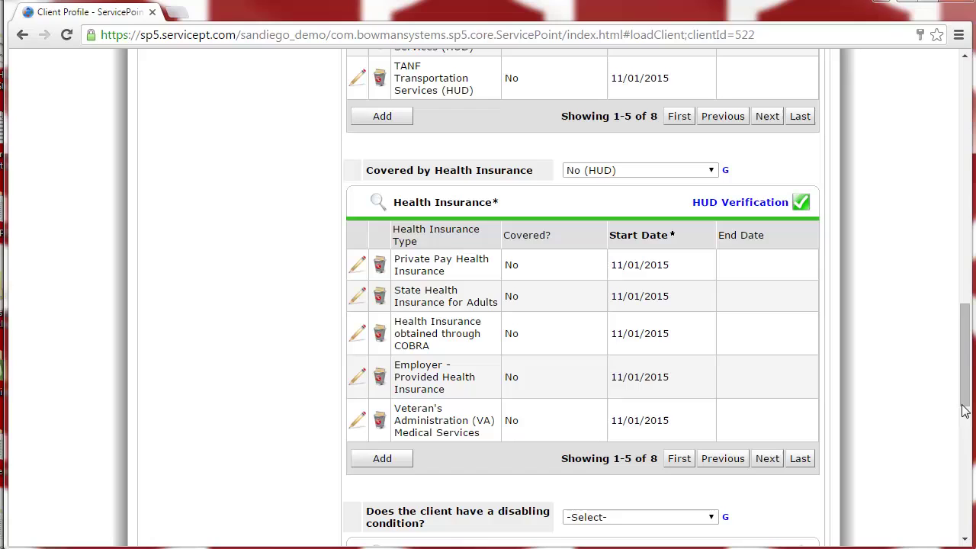
Answer the disabling condition question Yes (HUD) and mark all incomplete disability types No (HUD) in the Disabilities HUD Verification.
left_click_drag(970, 372, 966, 441)
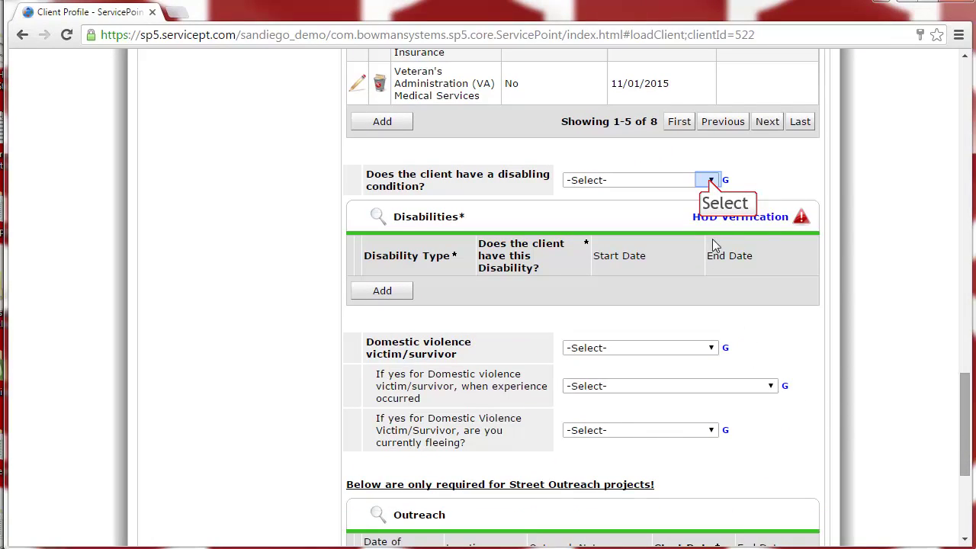
left_click(709, 181)
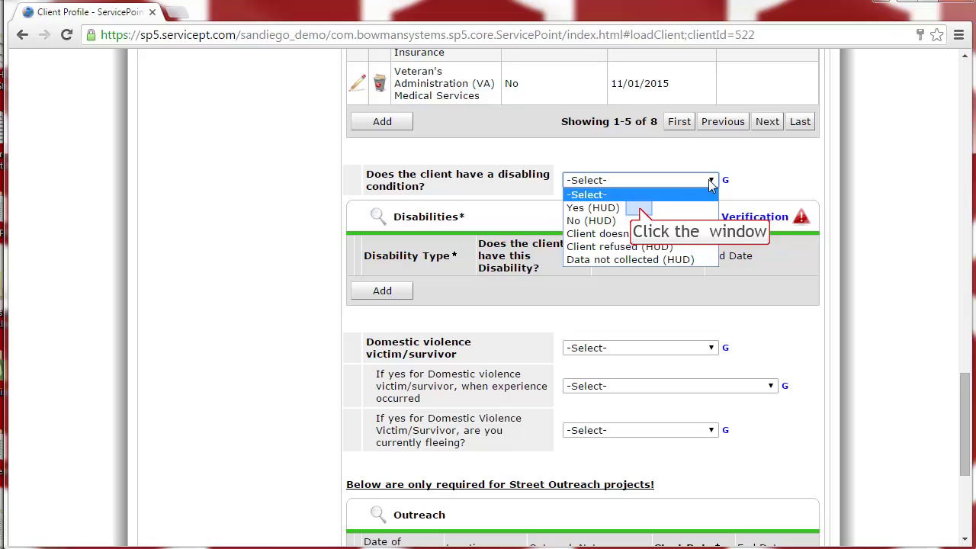
left_click(641, 208)
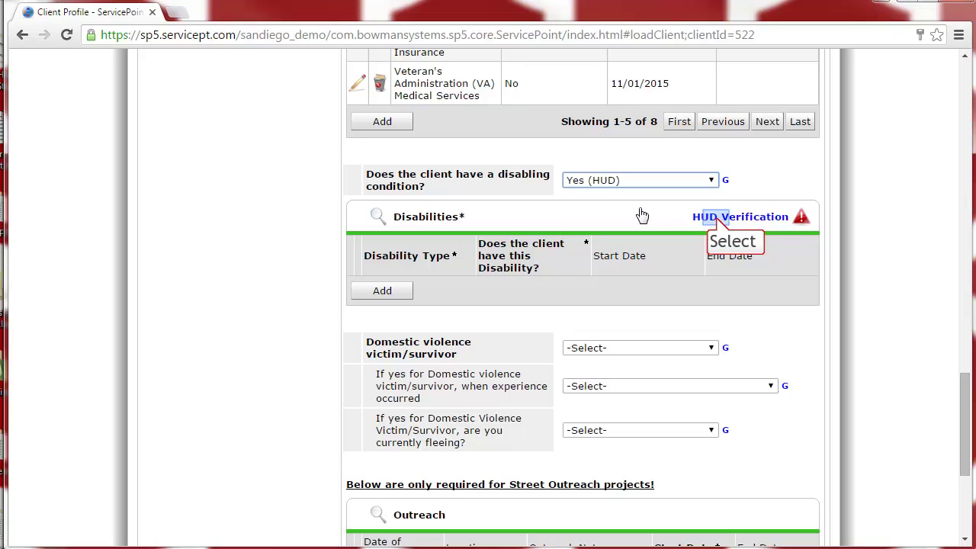
left_click(719, 219)
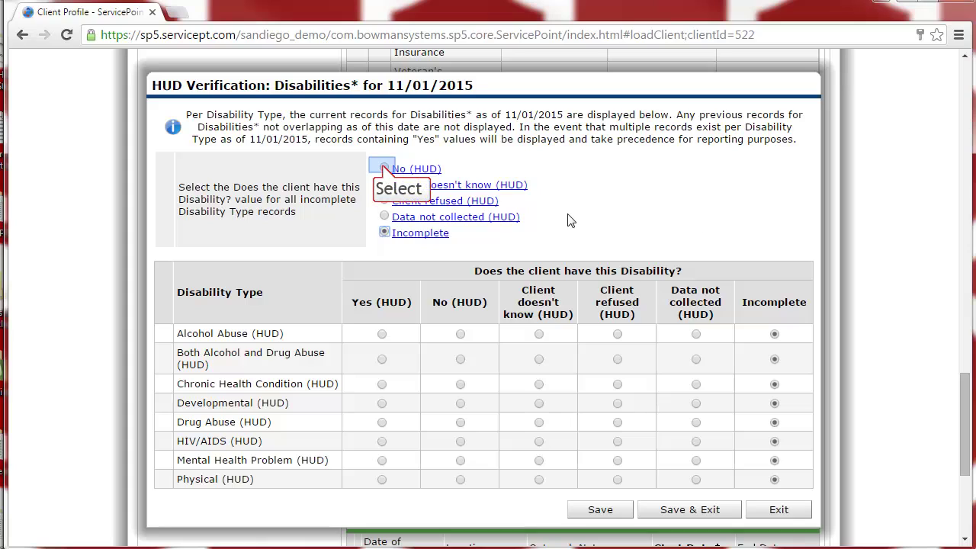
left_click(382, 168)
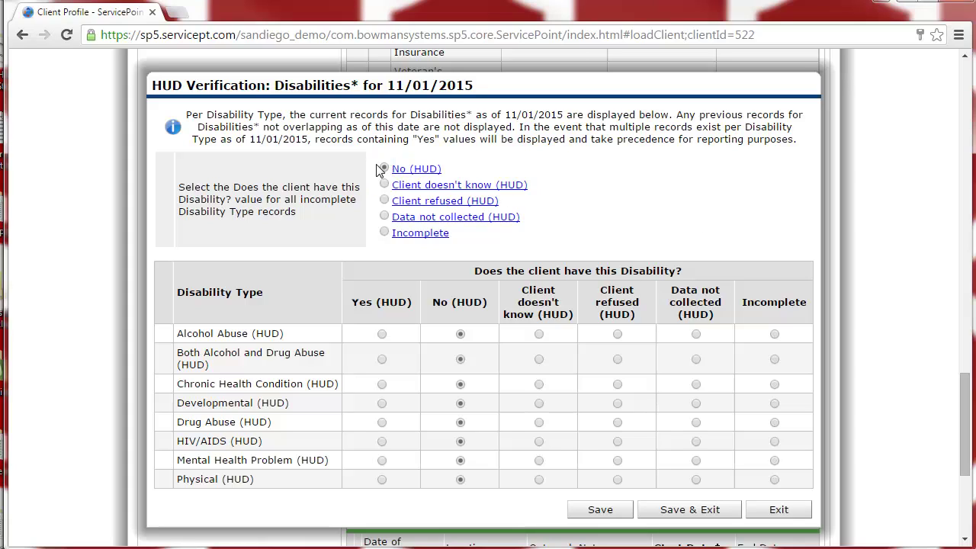
Mark Mental Health Problem (HUD) as Yes (HUD), with the condition long term Yes and expected long-continued and indefinite duration Yes (HUD).
left_click(382, 461)
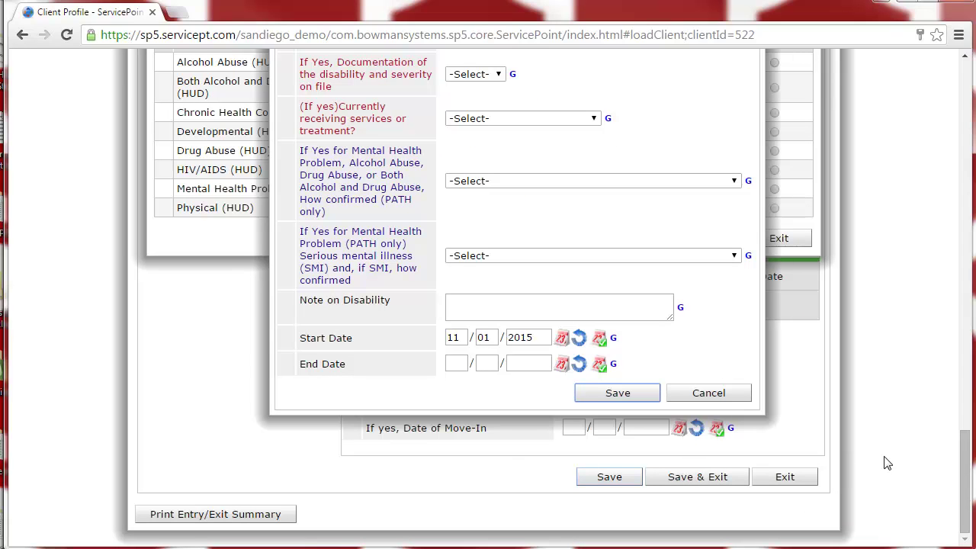
left_click_drag(969, 458, 950, 384)
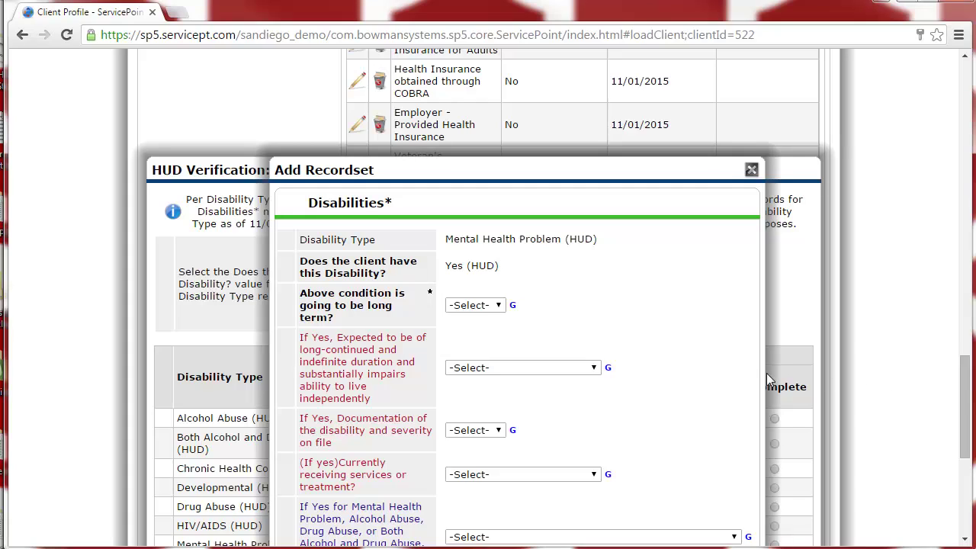
left_click(501, 305)
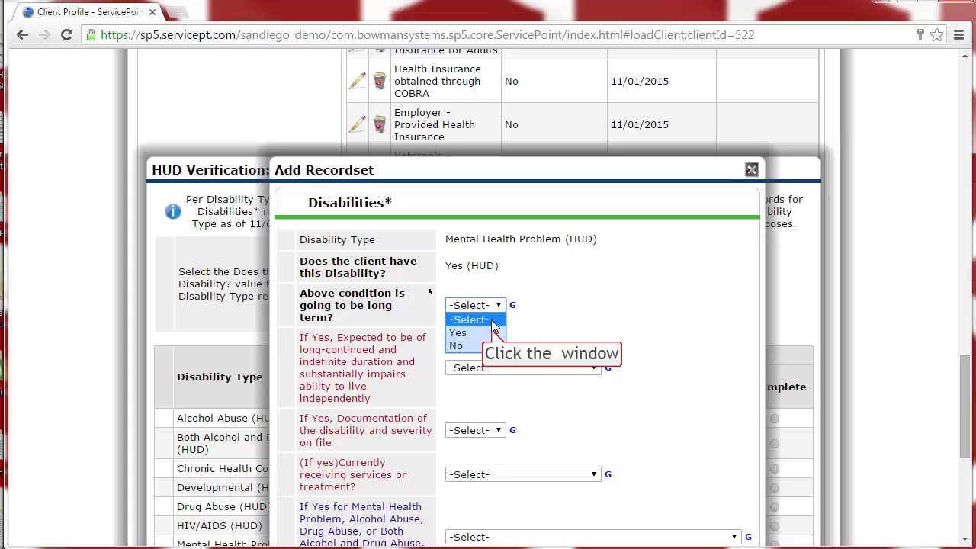
left_click(493, 334)
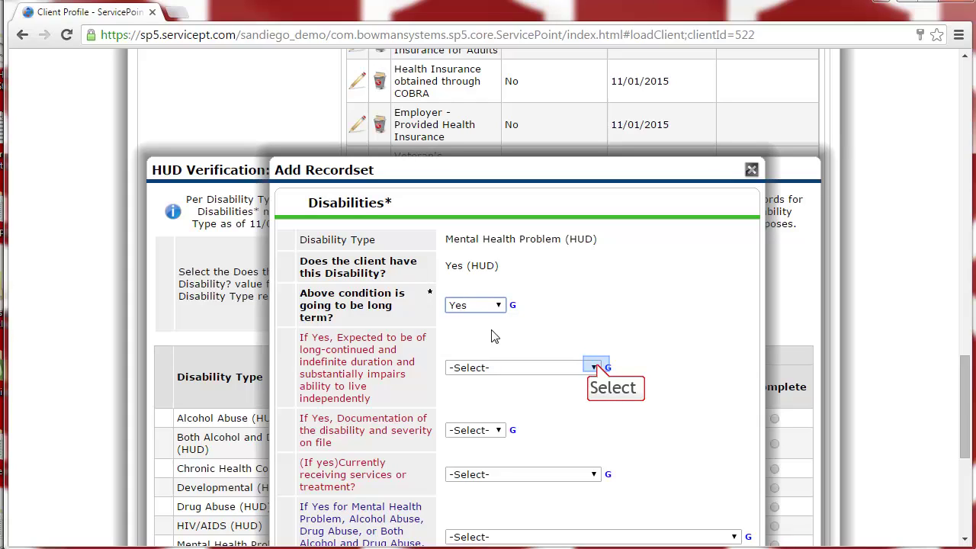
left_click(595, 368)
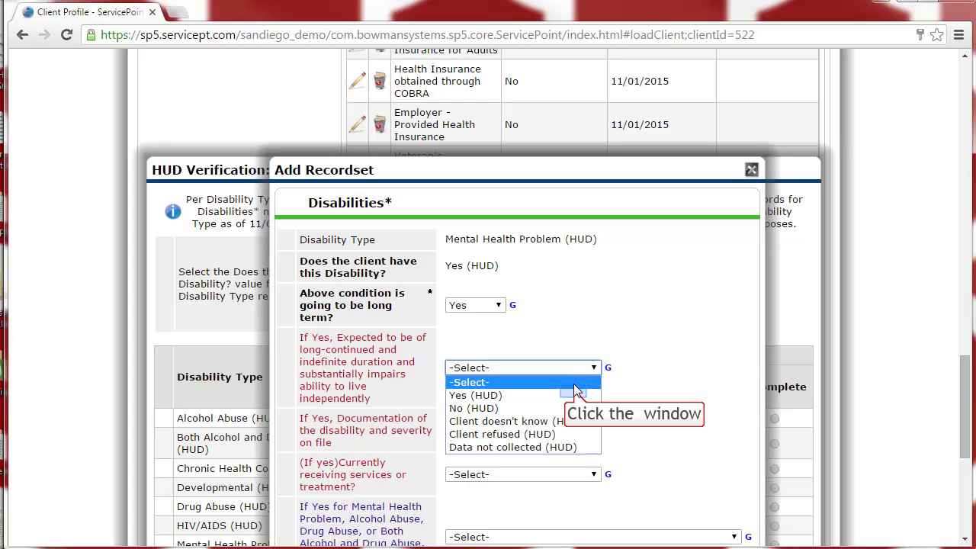
left_click(575, 395)
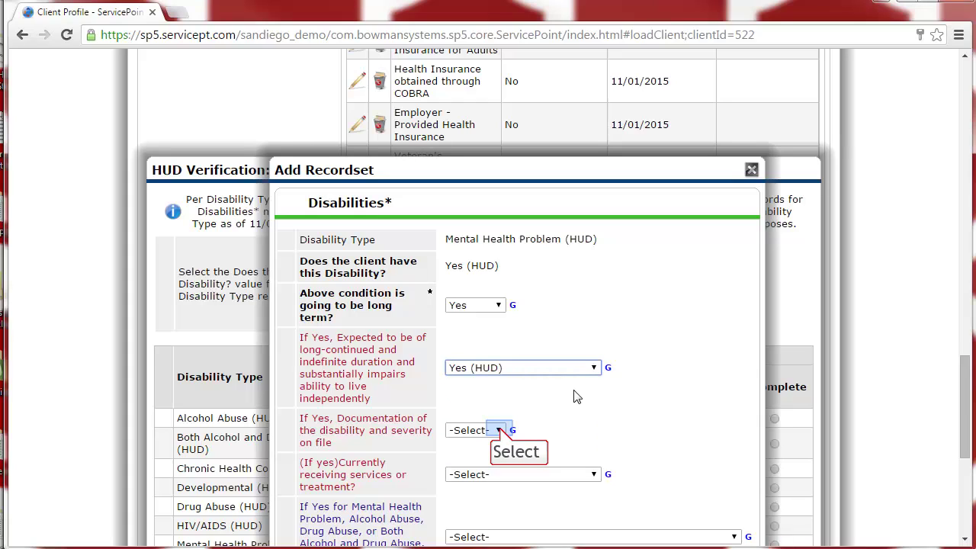
Set disability documentation on file to No and currently receiving services to Yes (HUD), and save the record and the disabilities verification.
left_click(500, 430)
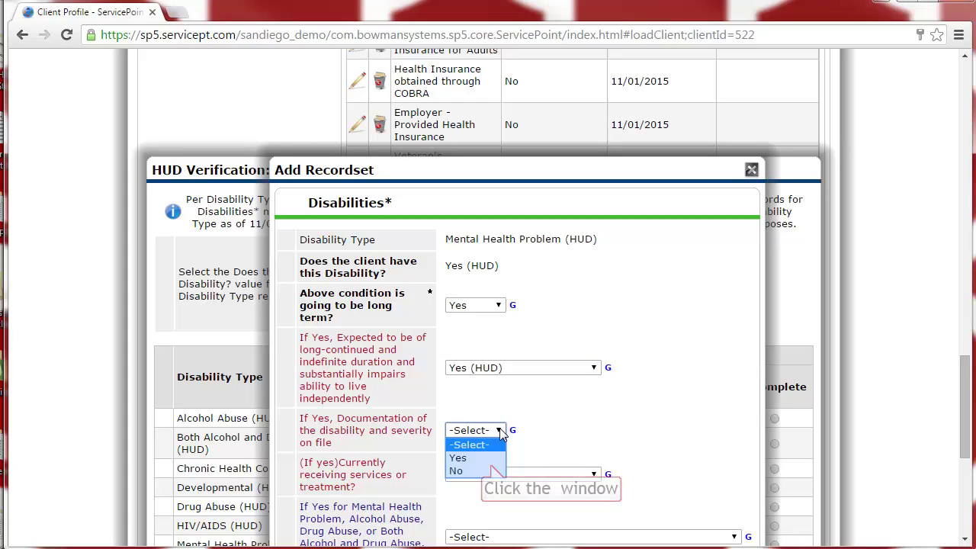
left_click(492, 470)
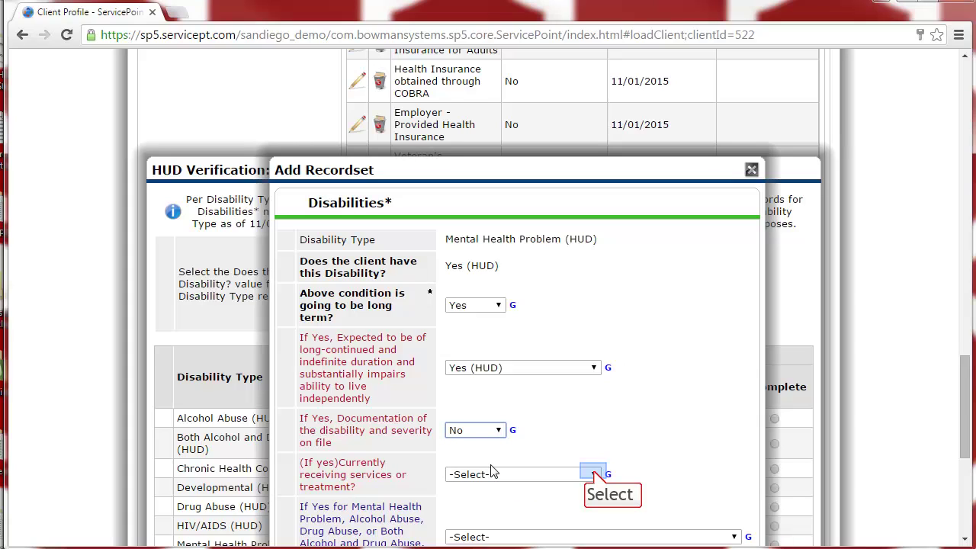
left_click(595, 474)
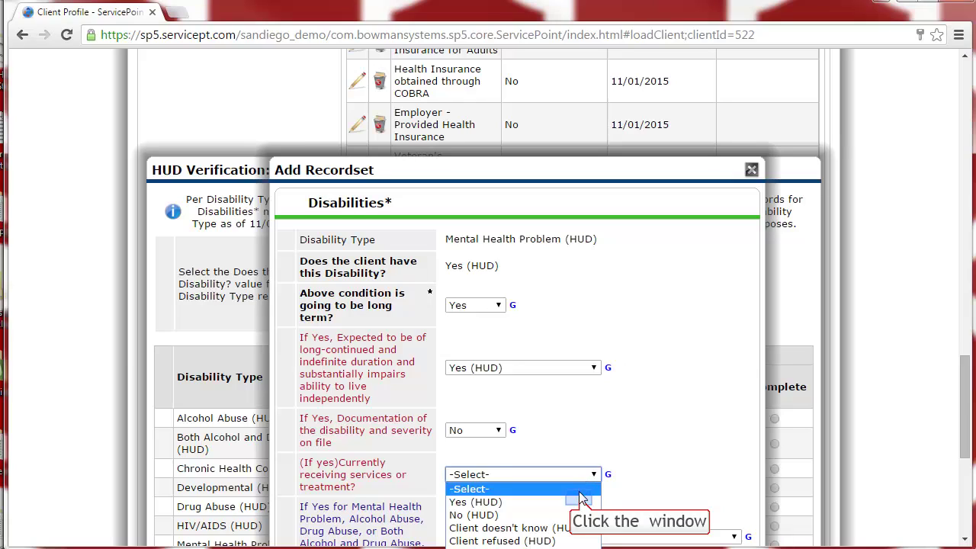
left_click(582, 502)
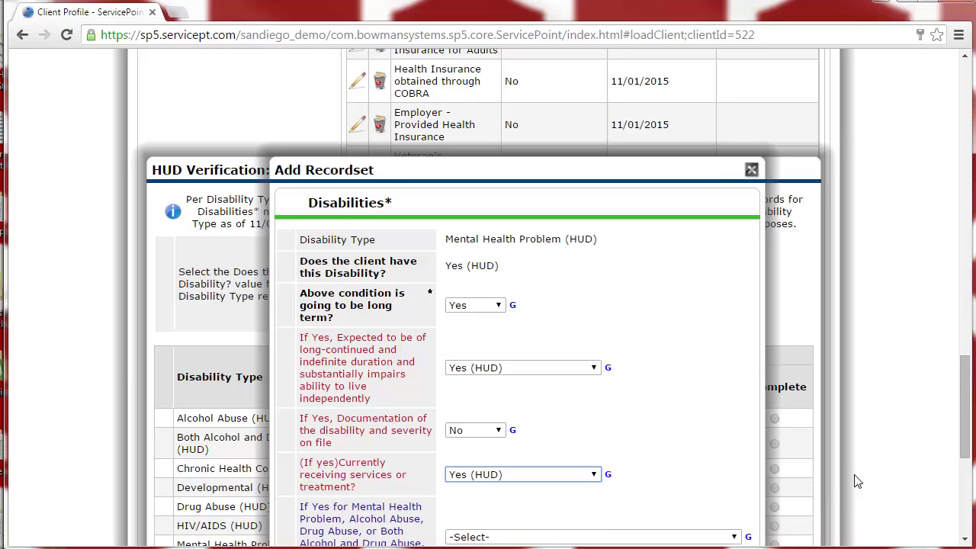
left_click_drag(966, 396, 955, 463)
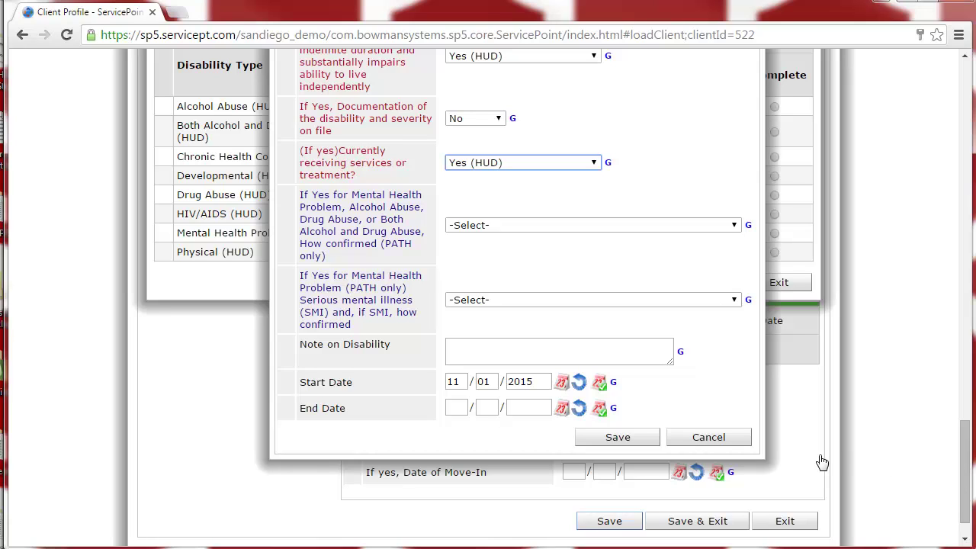
left_click(644, 437)
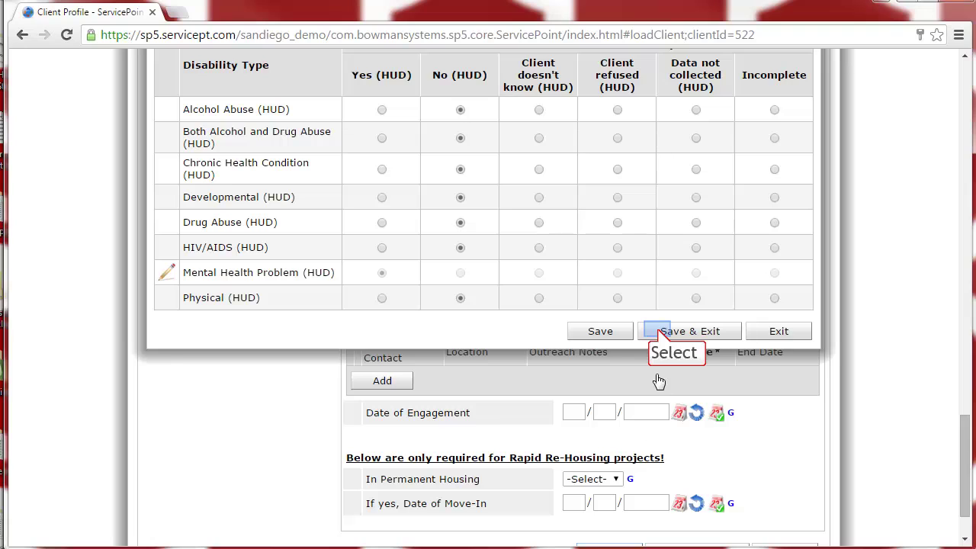
left_click(658, 332)
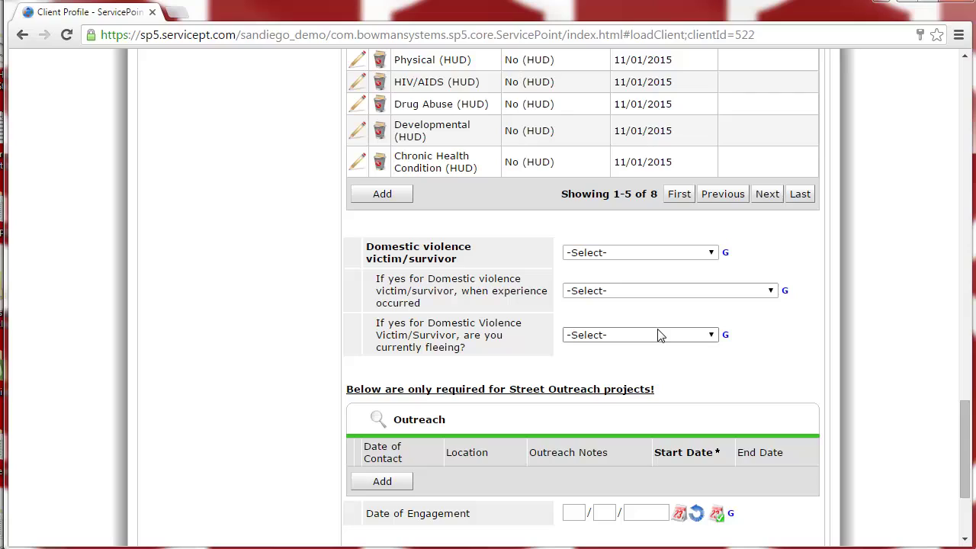
Set Domestic violence victim/survivor to No (HUD) and In Permanent Housing to No.
left_click(708, 254)
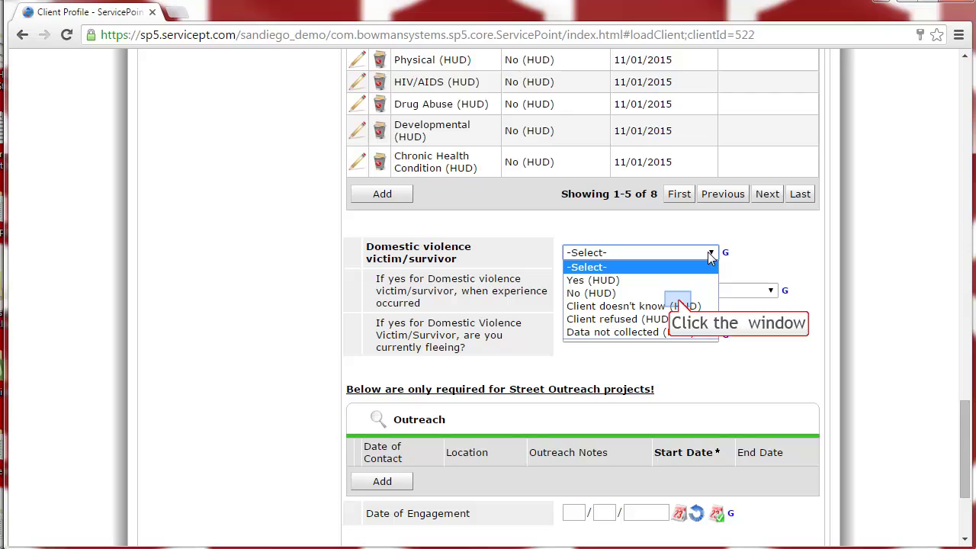
left_click(679, 293)
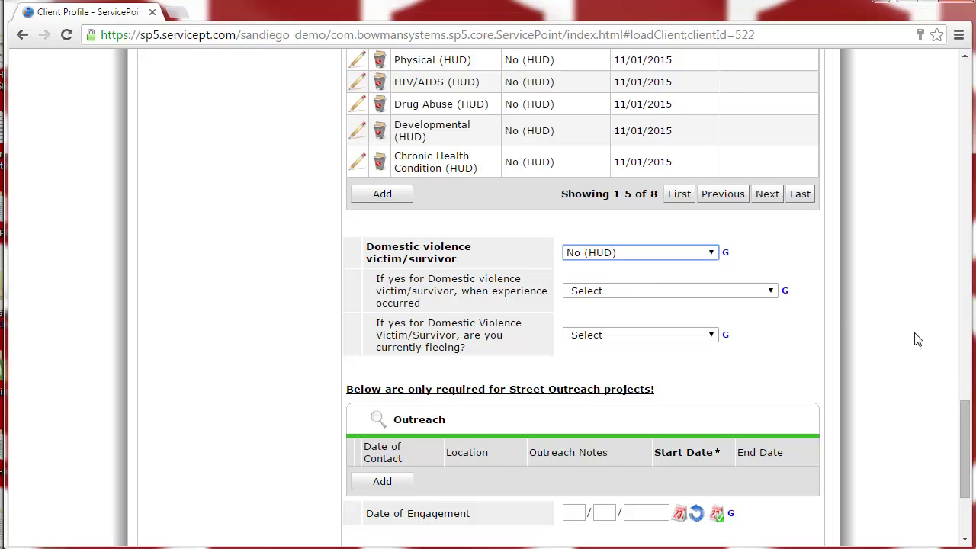
left_click_drag(967, 408, 969, 448)
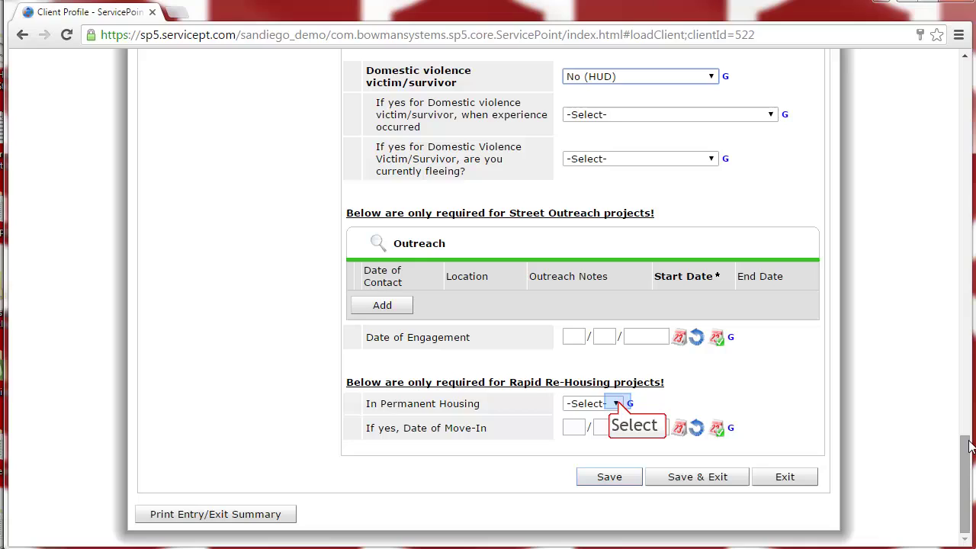
left_click(617, 404)
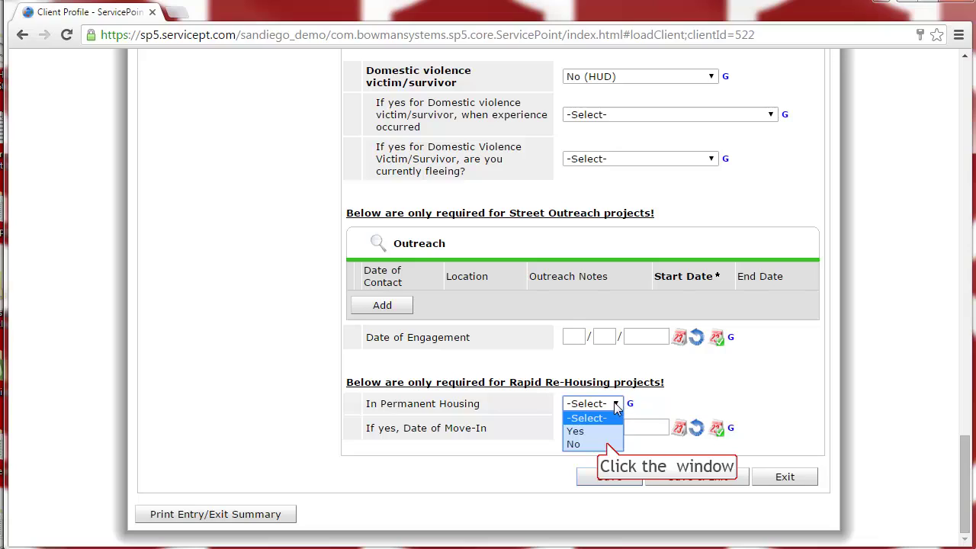
left_click(610, 443)
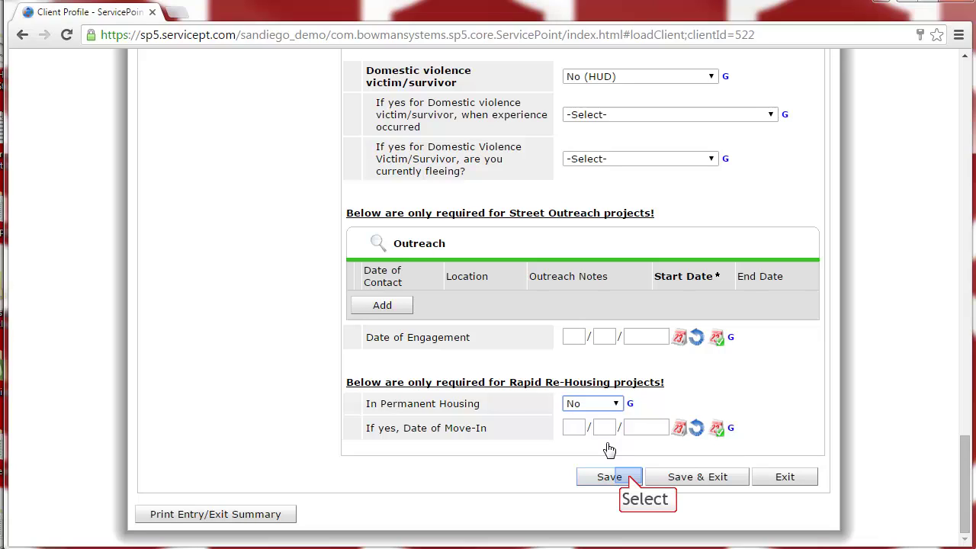
Save the Income / Disability entry assessment and switch to the other household member's assessment.
left_click(630, 481)
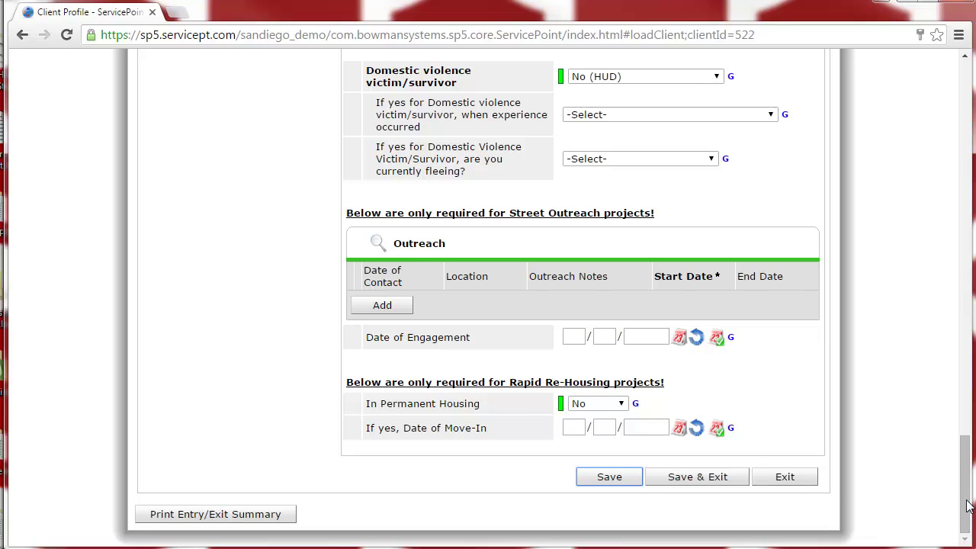
left_click_drag(965, 503, 968, 184)
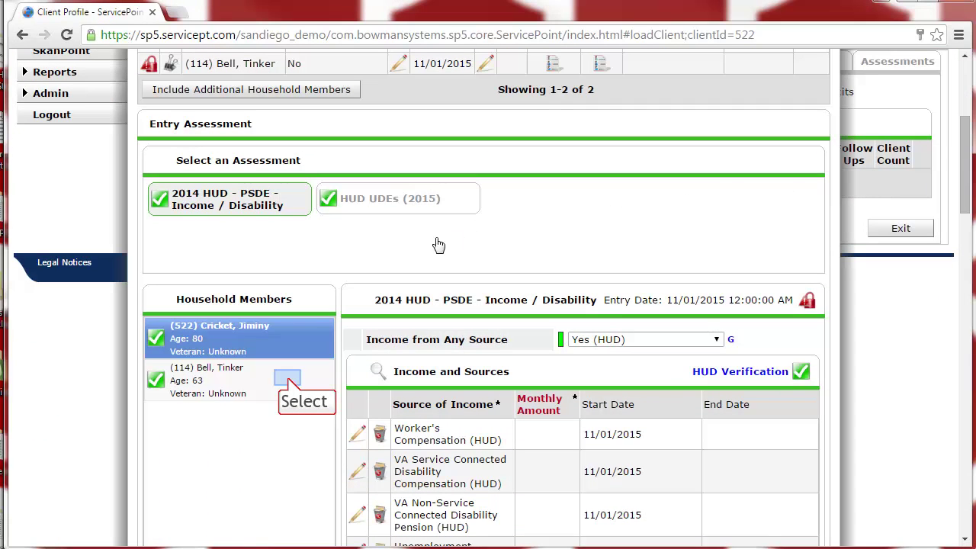
left_click(288, 380)
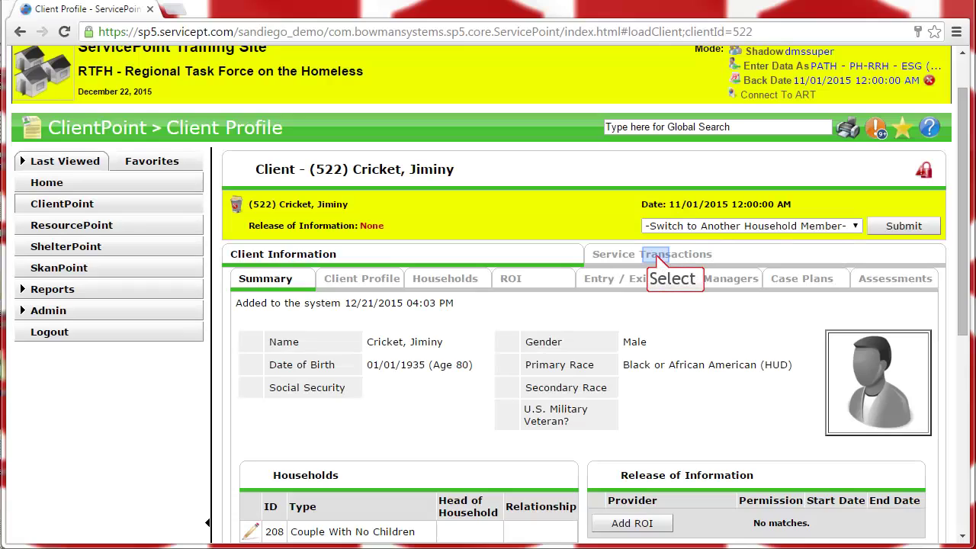
Start adding a service transaction for the client and include the entire Couple With No Children household.
left_click(658, 260)
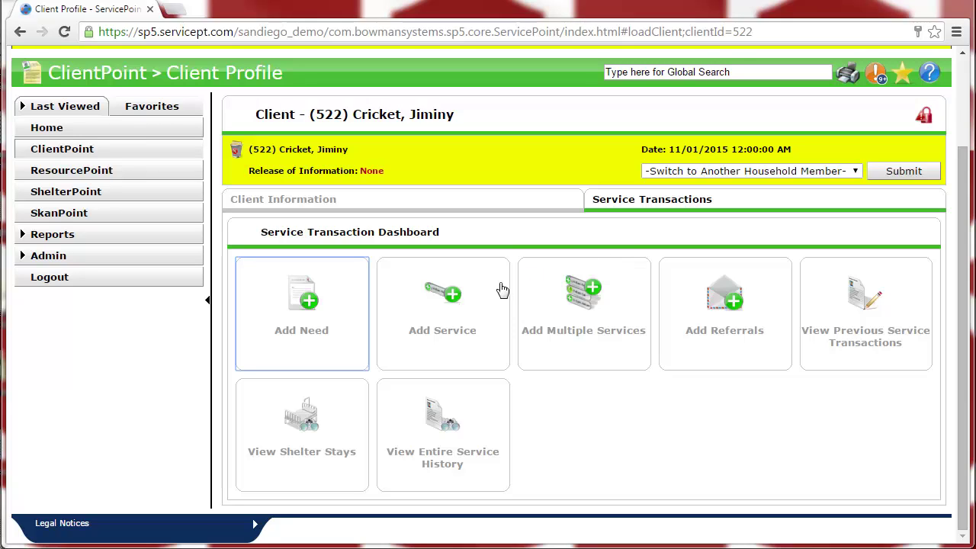
left_click(462, 356)
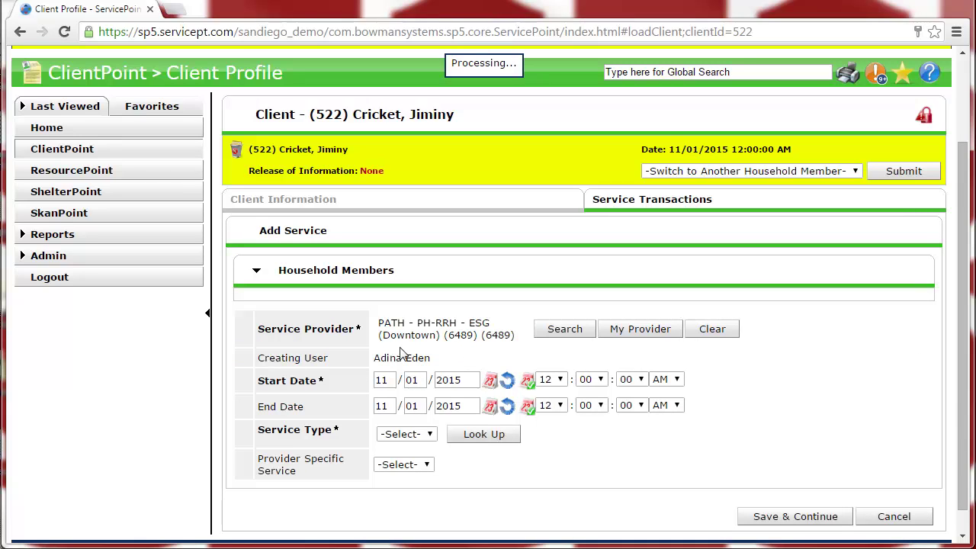
left_click(251, 341)
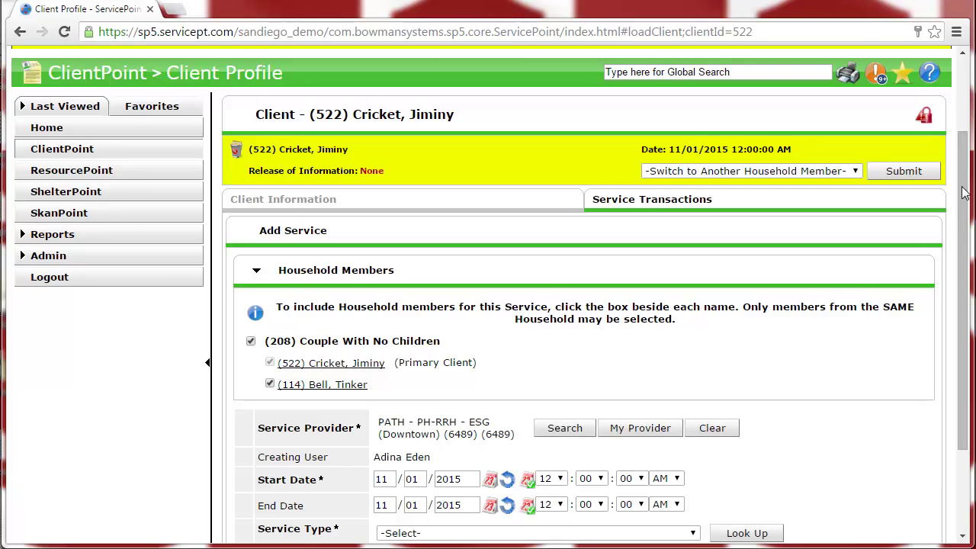
Set the service type to Rental Deposit Assistance (BH-3800.7250), then save the service and continue to its details.
left_click_drag(964, 193, 954, 326)
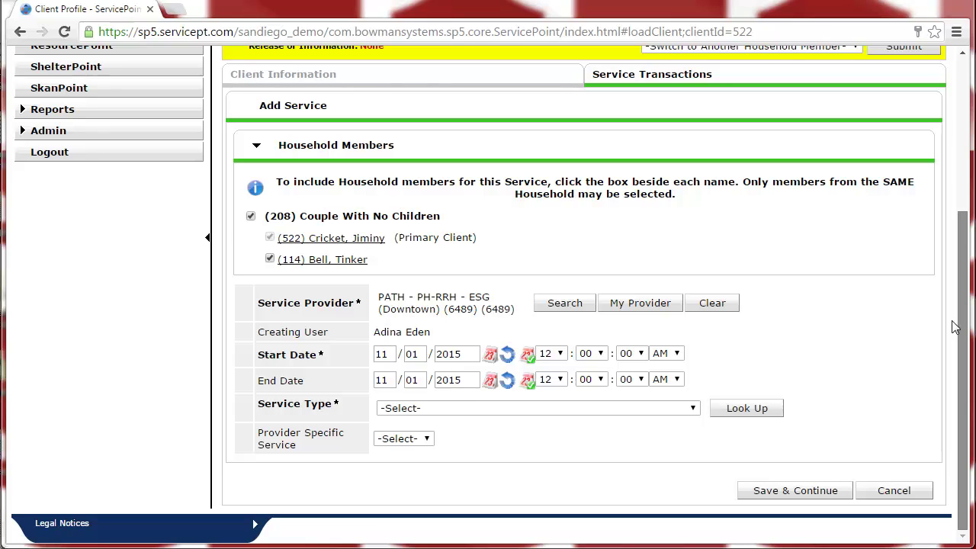
left_click(693, 409)
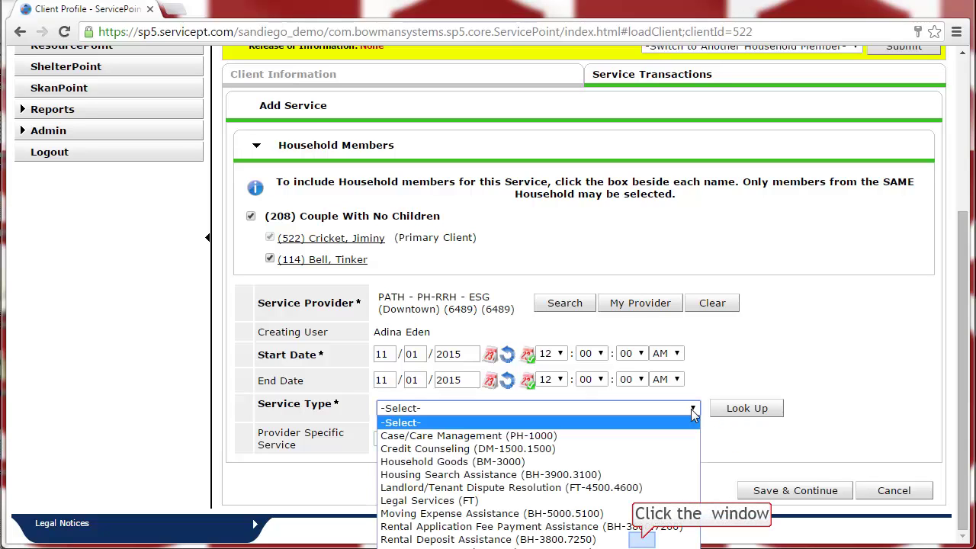
left_click(644, 539)
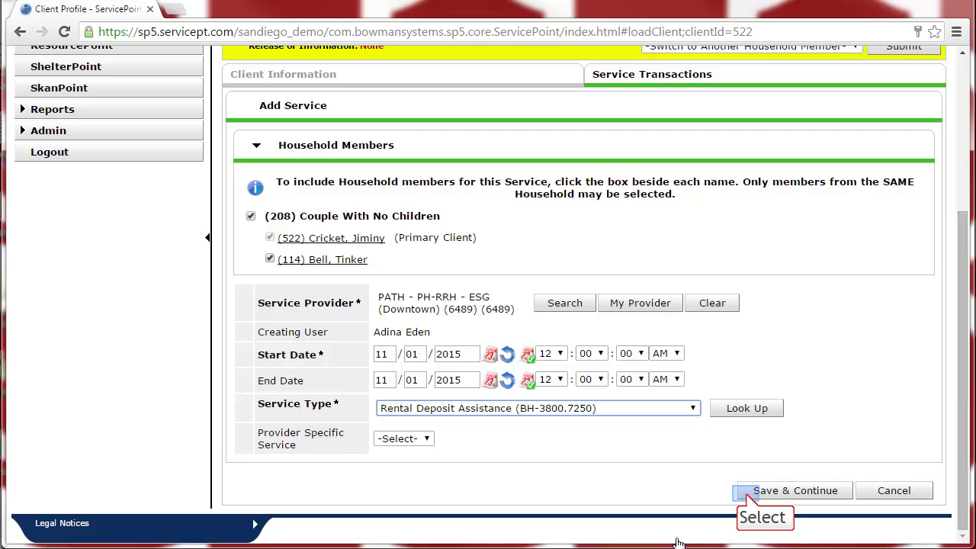
left_click(748, 495)
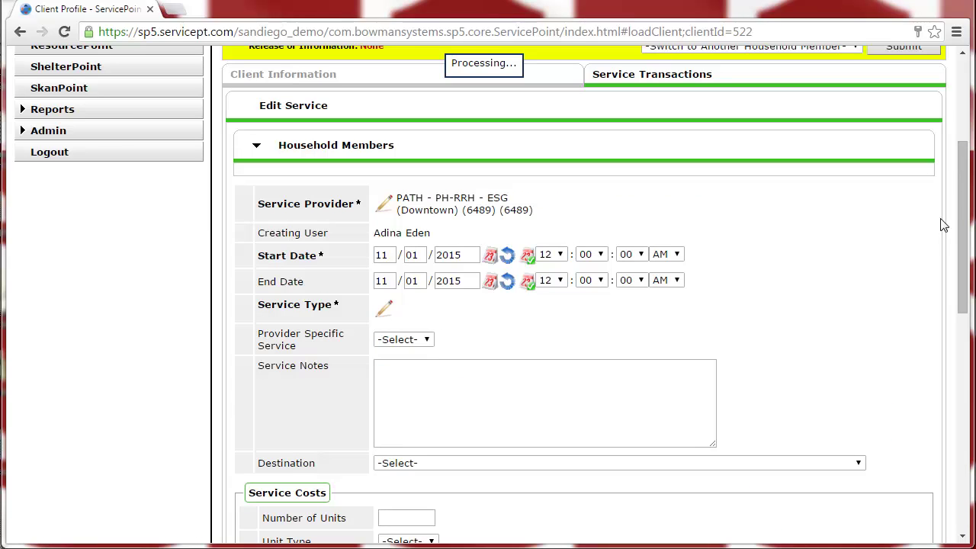
Enter the service costs as 1 unit with a total cost of $500.
left_click_drag(963, 185, 955, 262)
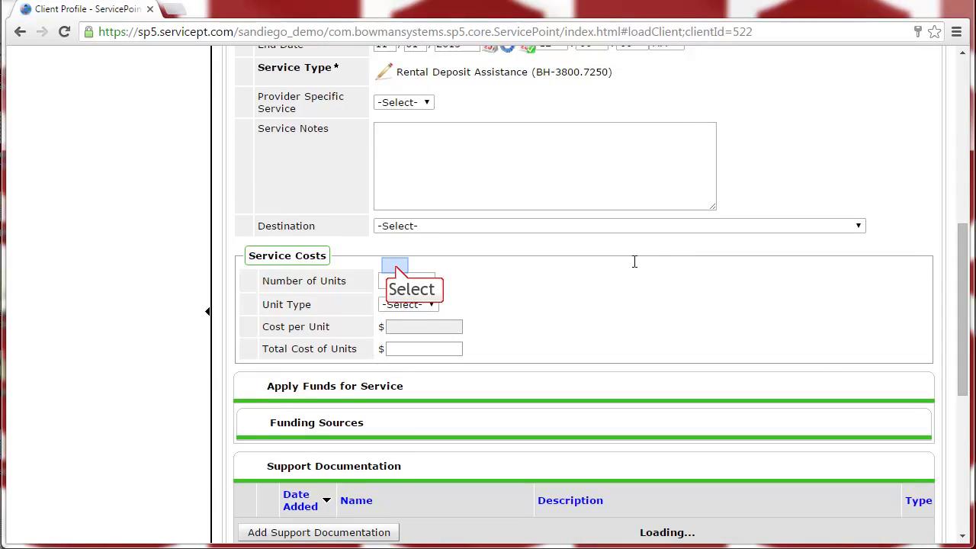
left_click(396, 263)
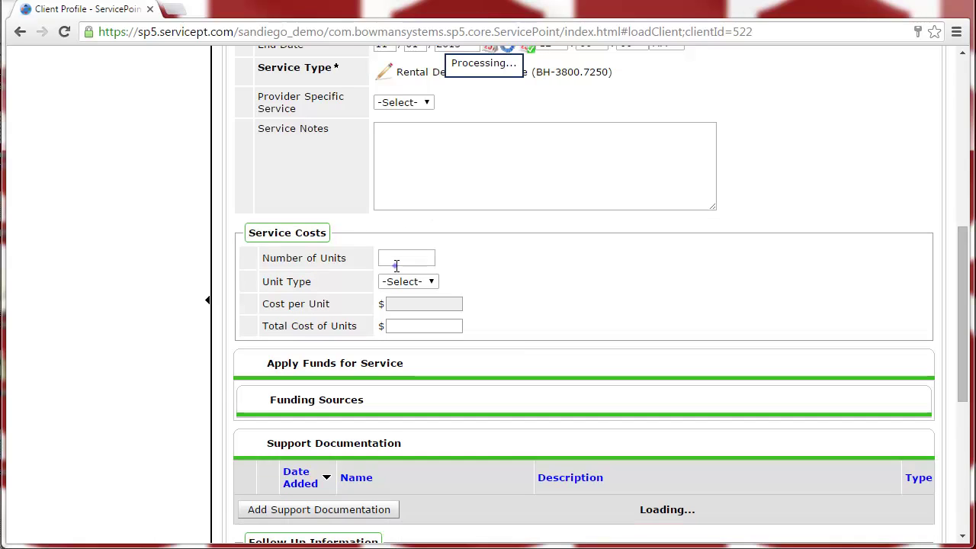
type("500")
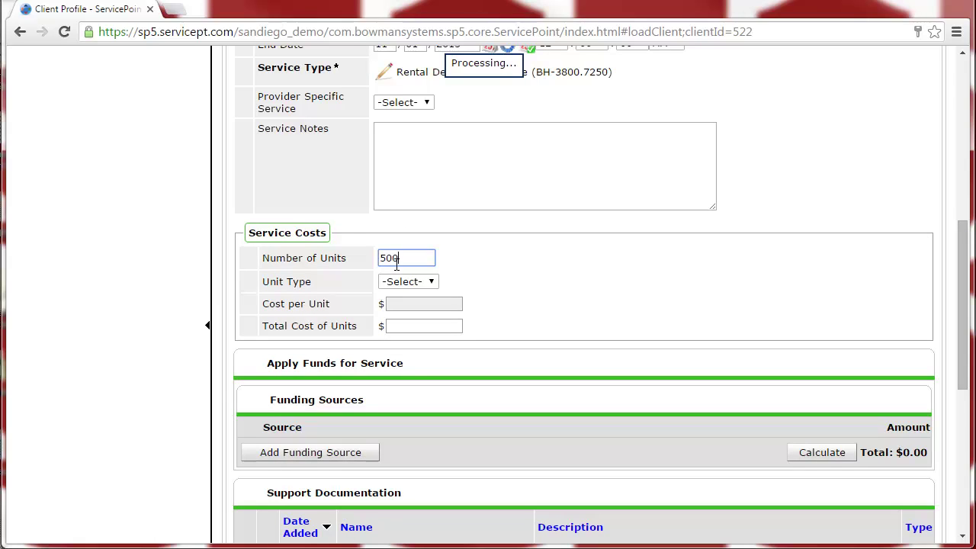
key("BackSpace")
key("BackSpace")
key("BackSpace")
type("1")
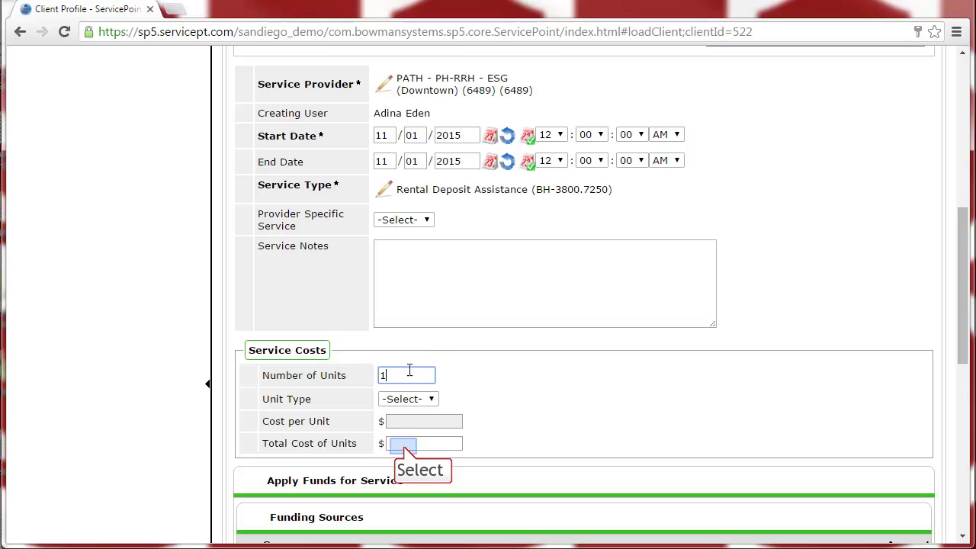
left_click(405, 444)
type("500")
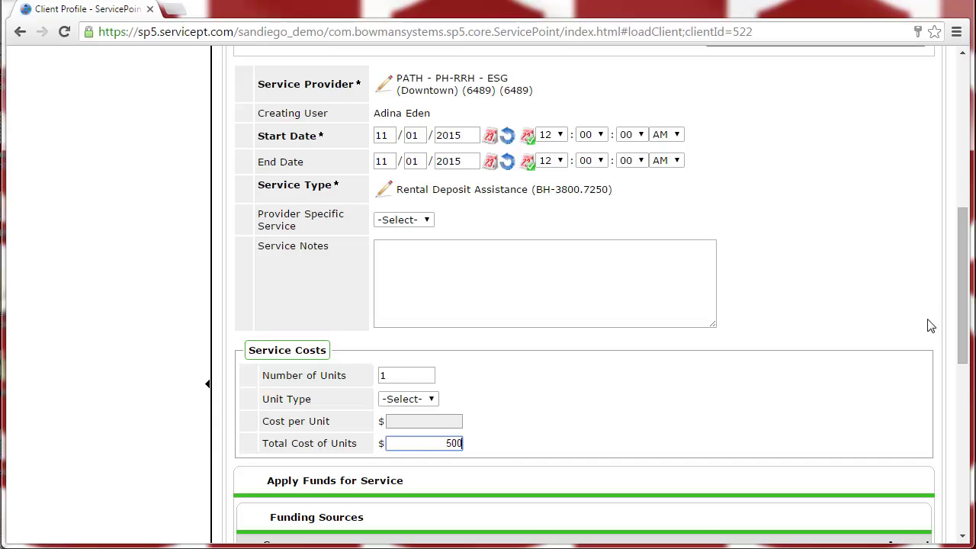
Add Voucher - FESG as the funding source with an amount of $500 and calculate the funding total.
left_click_drag(962, 240, 953, 344)
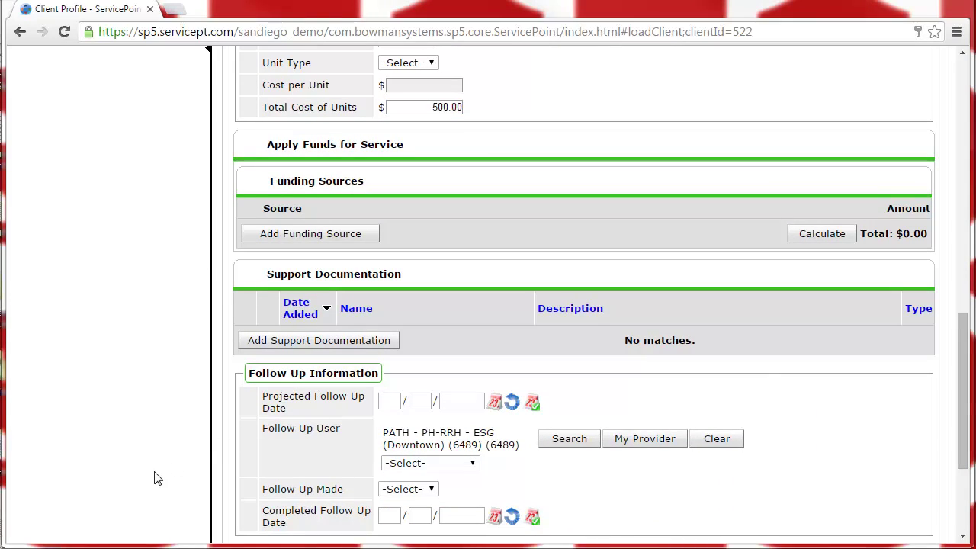
scroll(335, 351, "up", 2)
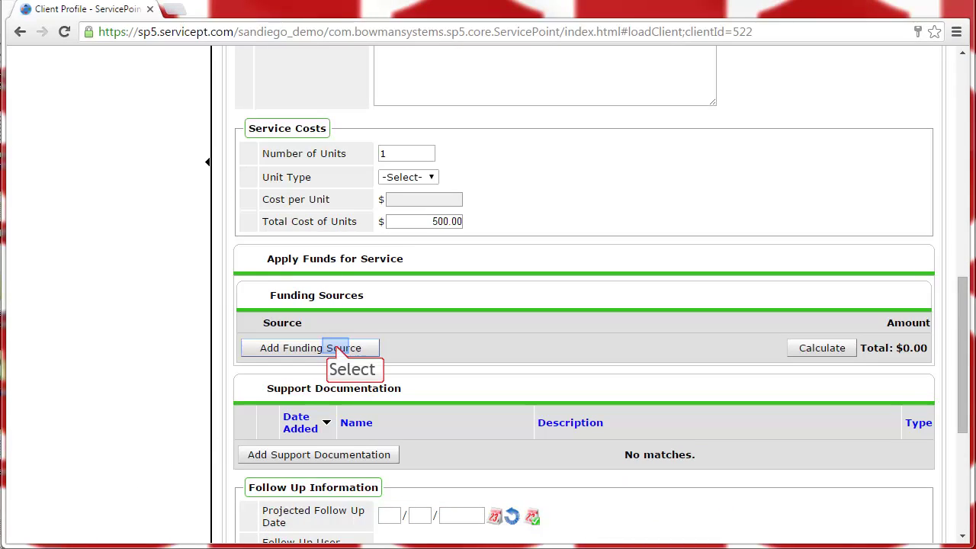
left_click(338, 350)
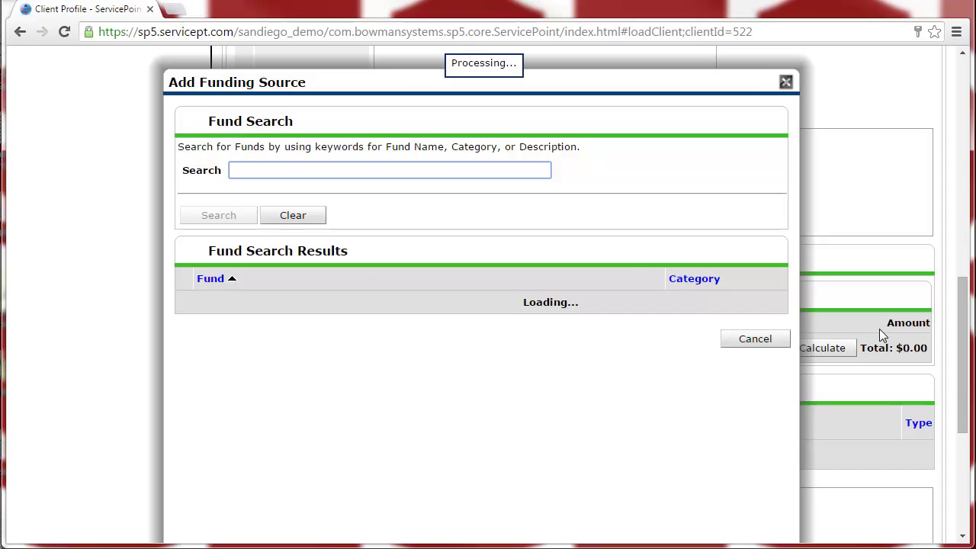
left_click_drag(961, 322, 964, 347)
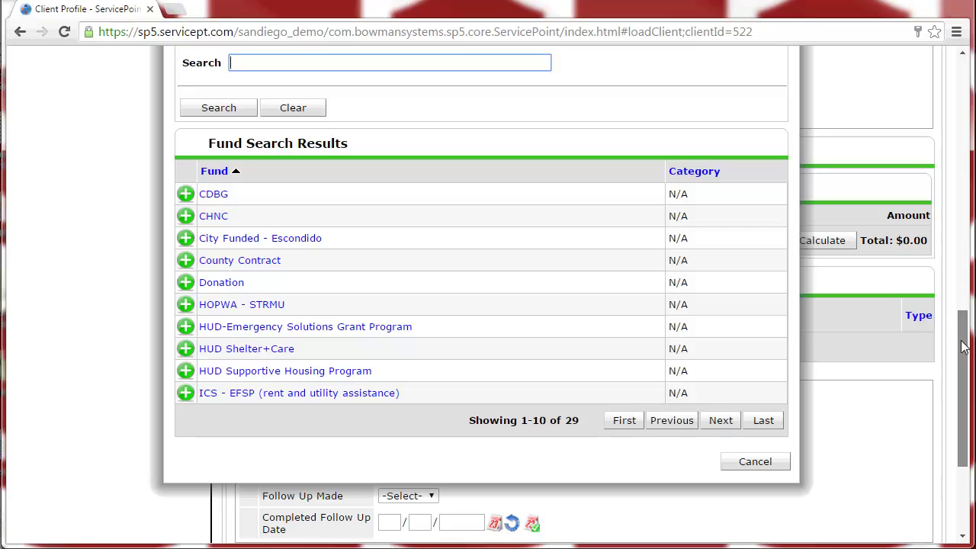
left_click(722, 426)
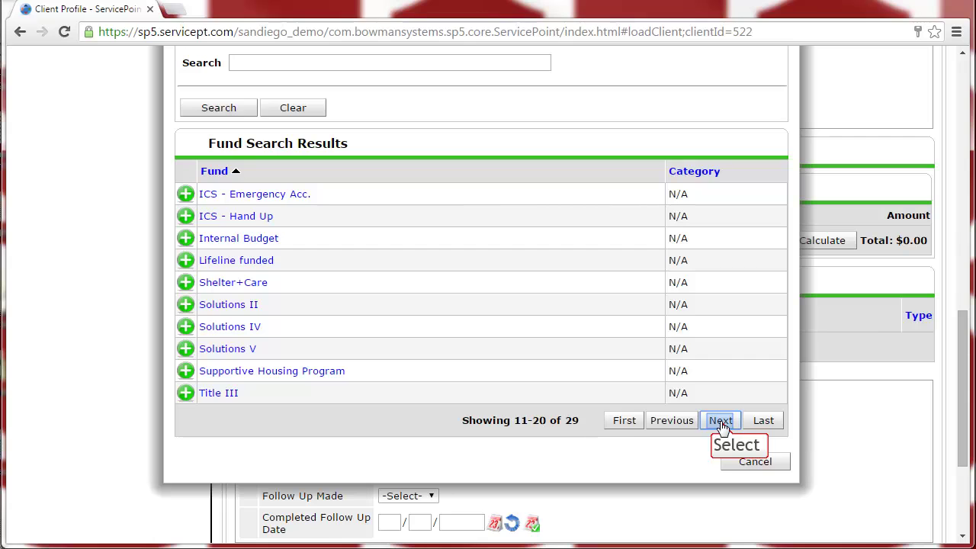
left_click(722, 424)
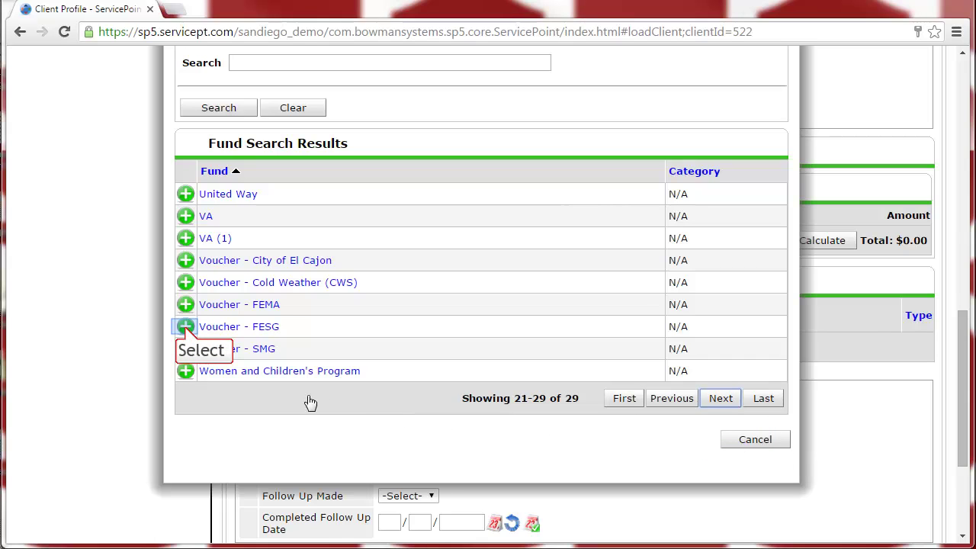
left_click(186, 328)
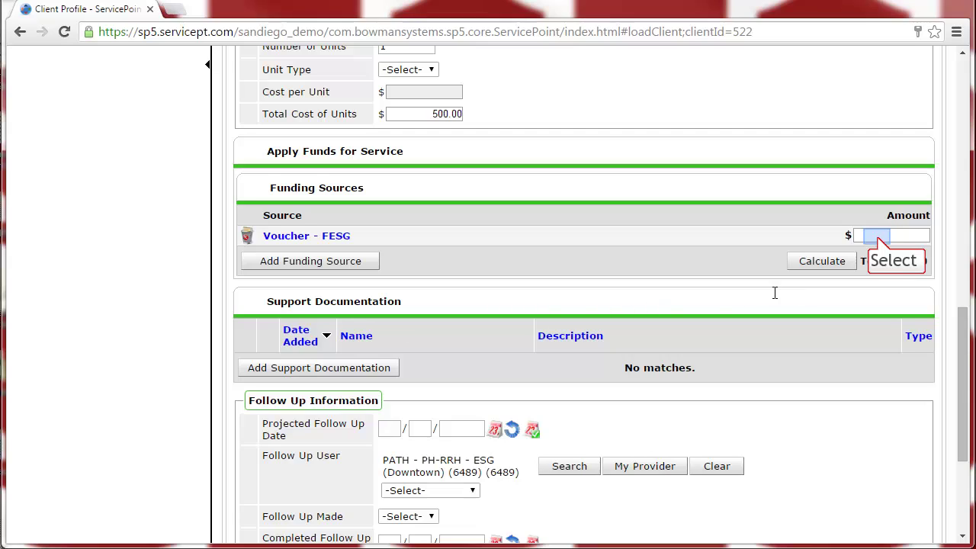
type("500")
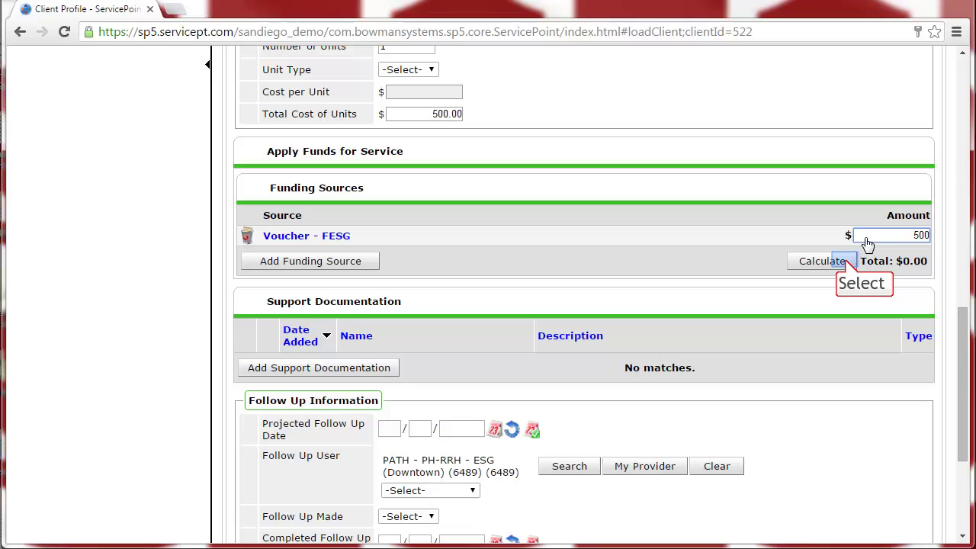
left_click(845, 262)
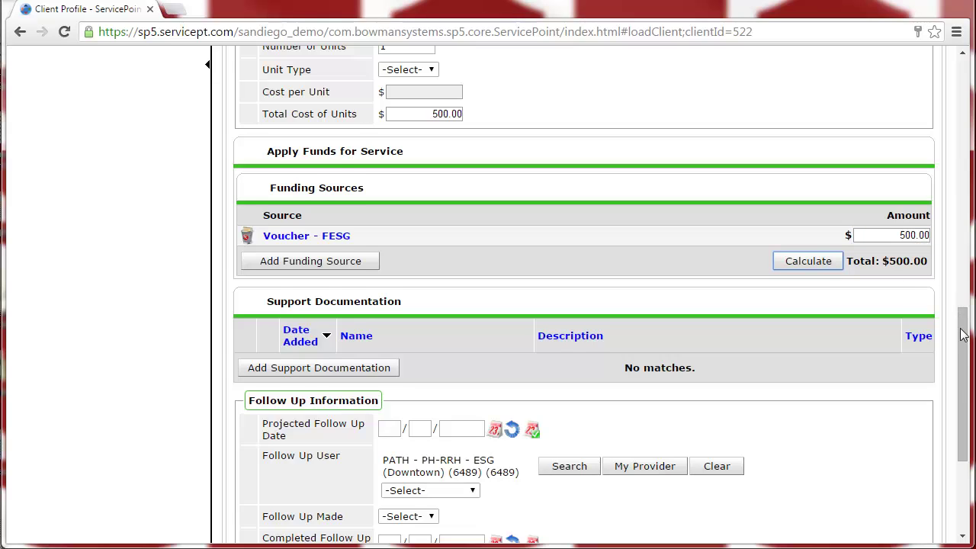
Set the need status to Closed and the outcome of need to Fully Met, and save and exit the service.
scroll(961, 370, "down", 1)
left_click_drag(961, 370, 961, 423)
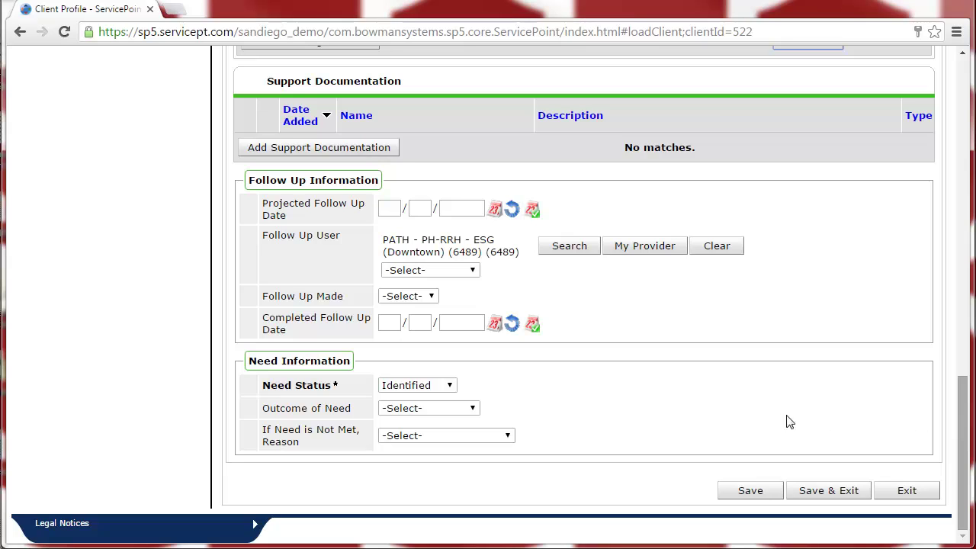
left_click(450, 385)
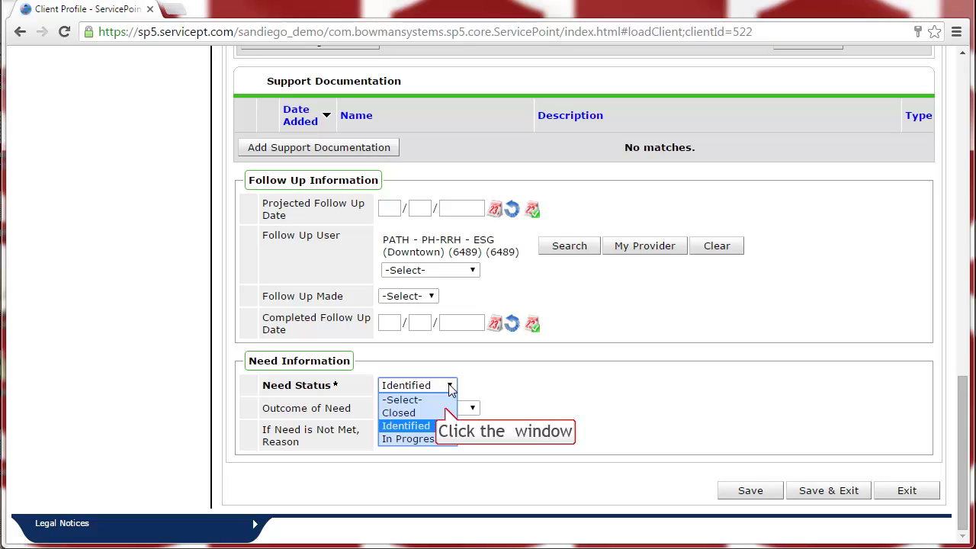
left_click(448, 413)
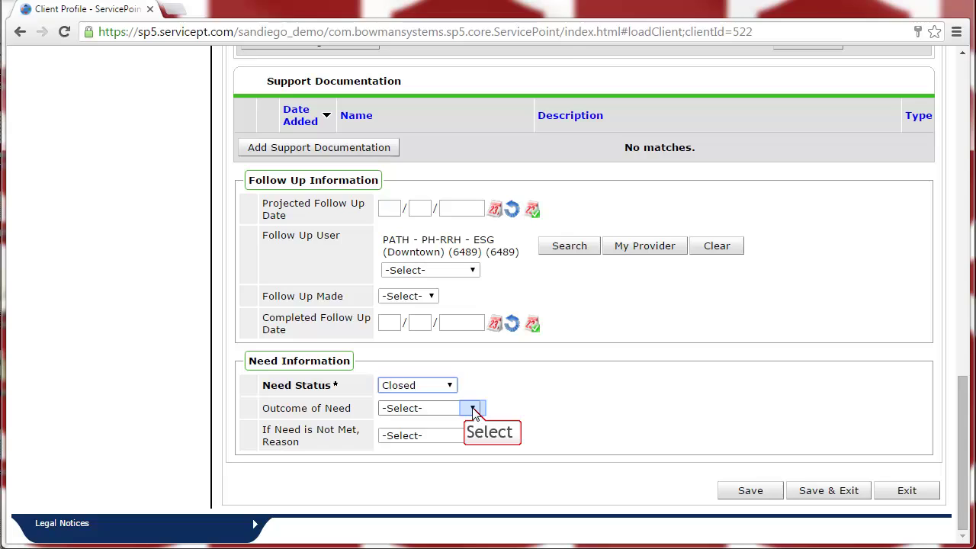
left_click(473, 410)
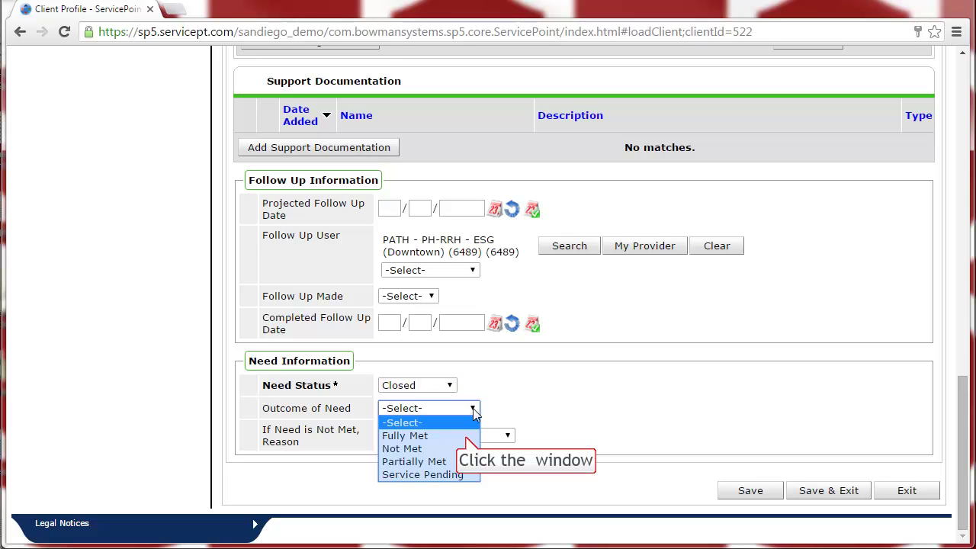
left_click(467, 437)
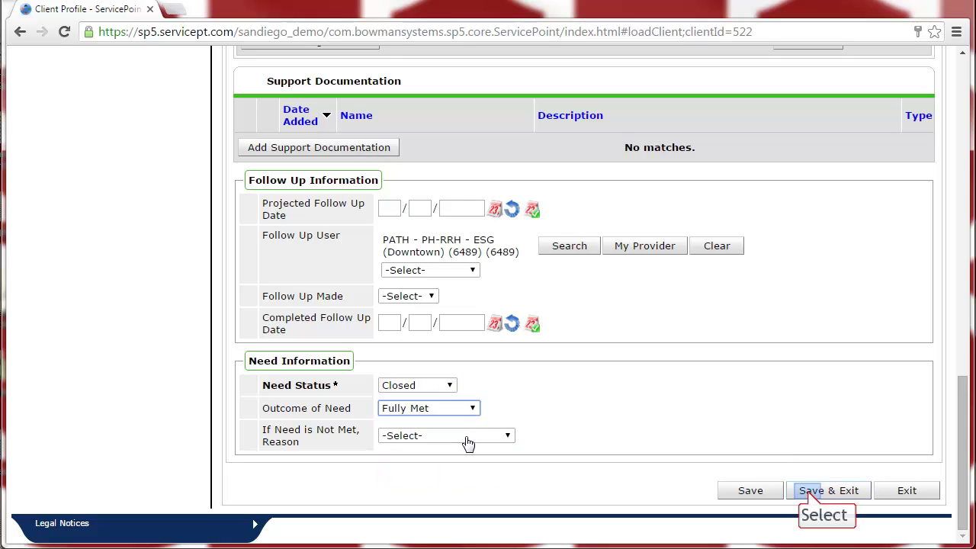
left_click(810, 494)
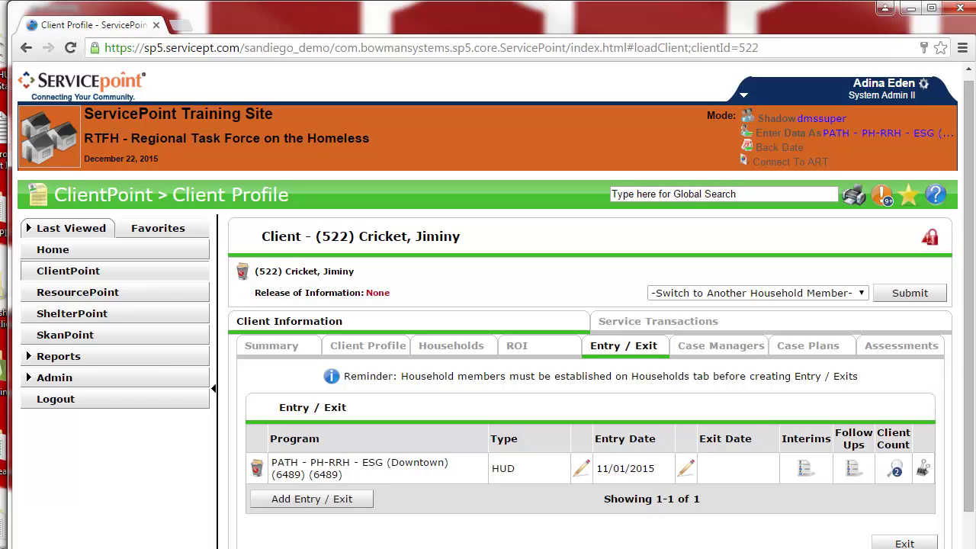
Set the back date mode to 12/01/2015 at 12:00:00 AM.
left_click(800, 148)
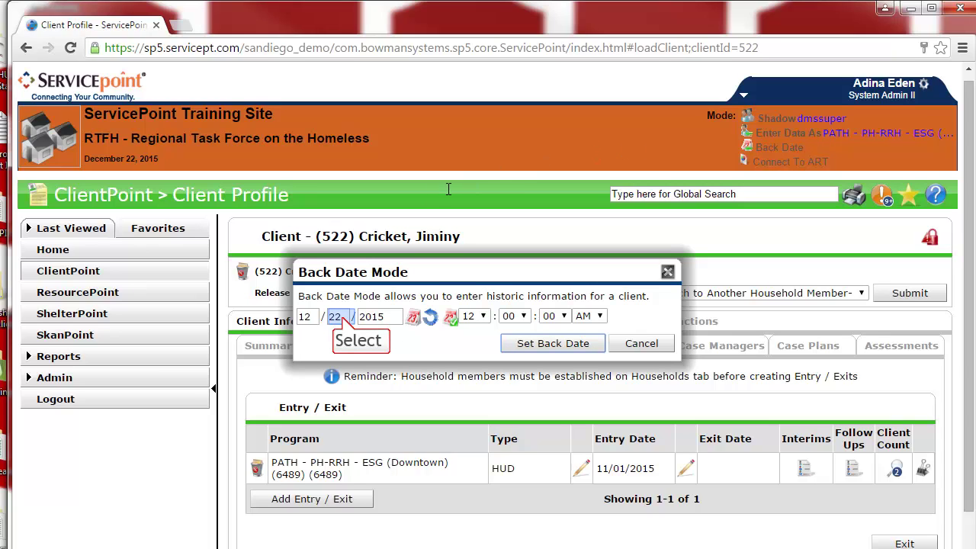
type("0")
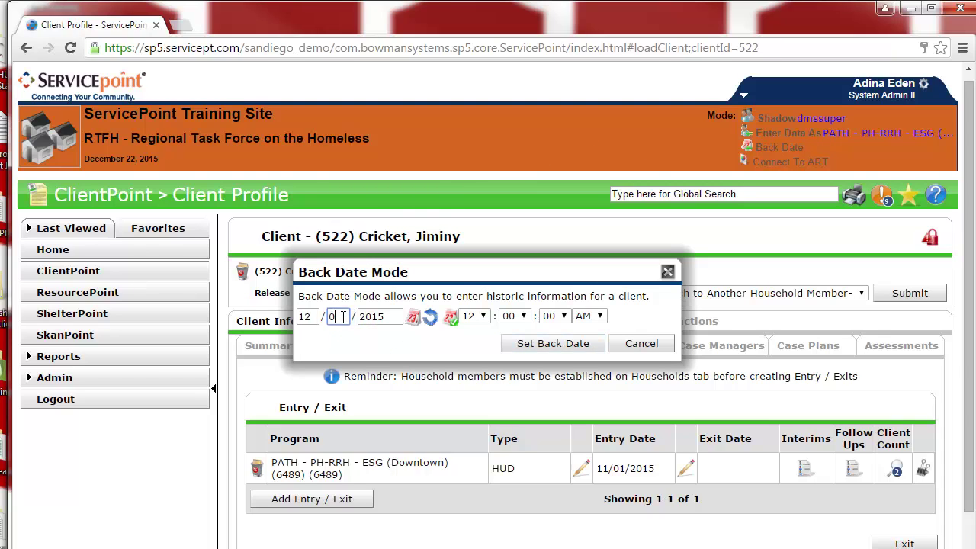
type("1")
double_click(381, 319)
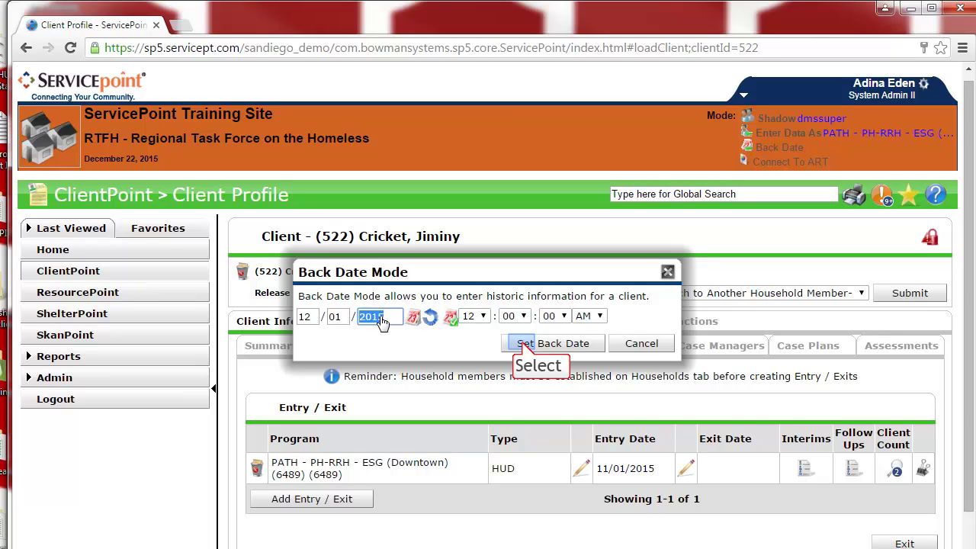
left_click(523, 344)
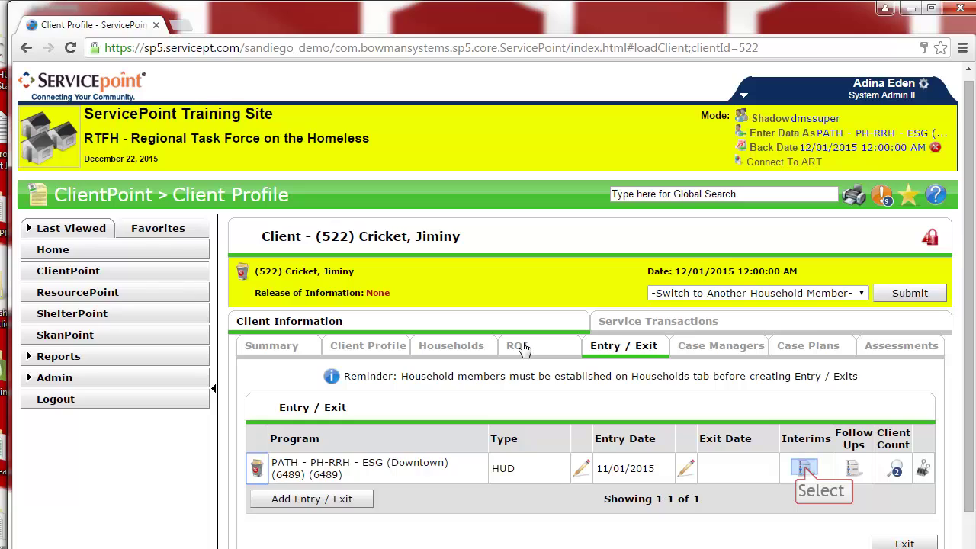
Add an interim review of type Update dated 12/01/2015 for the whole household to the PATH - PH-RRH - ESG (Downtown) entry, and save and continue.
left_click(807, 467)
left_click(806, 470)
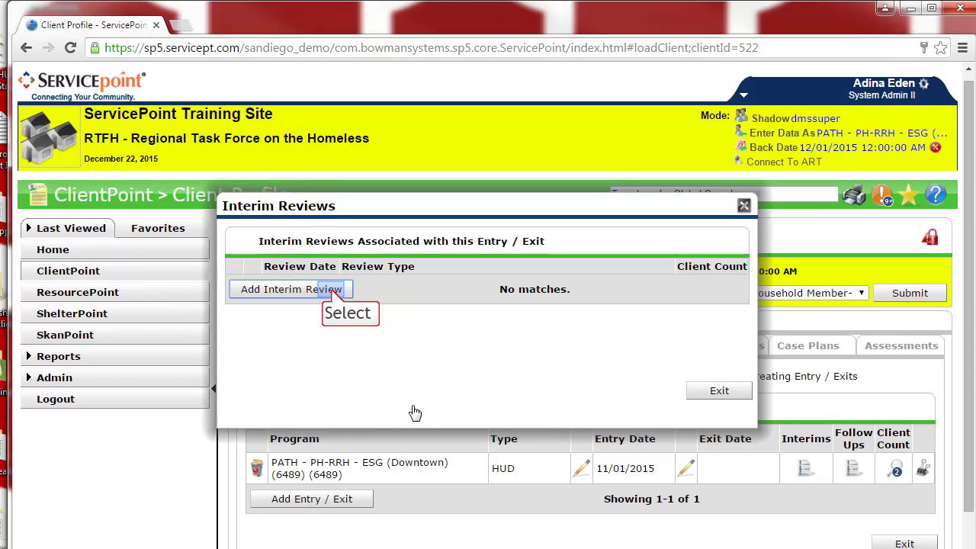
left_click(333, 289)
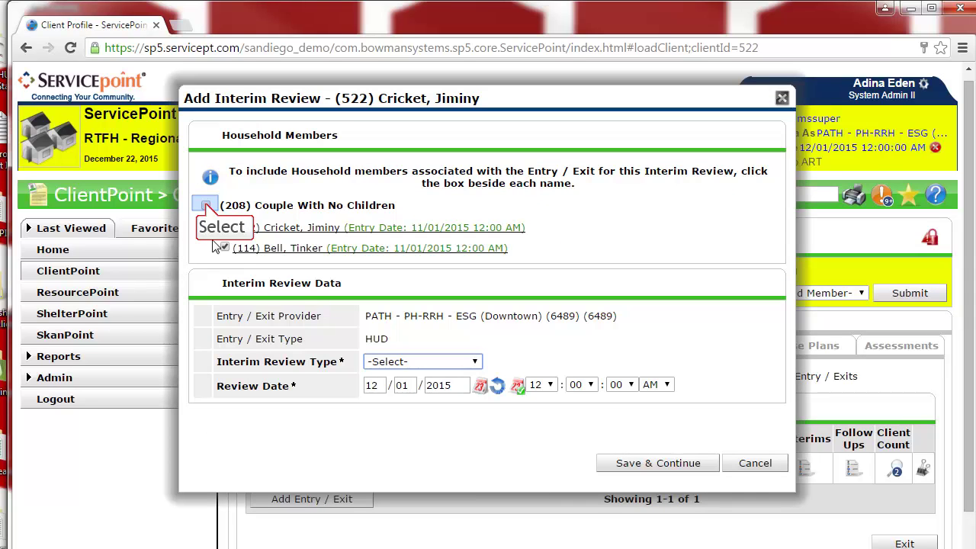
left_click(206, 208)
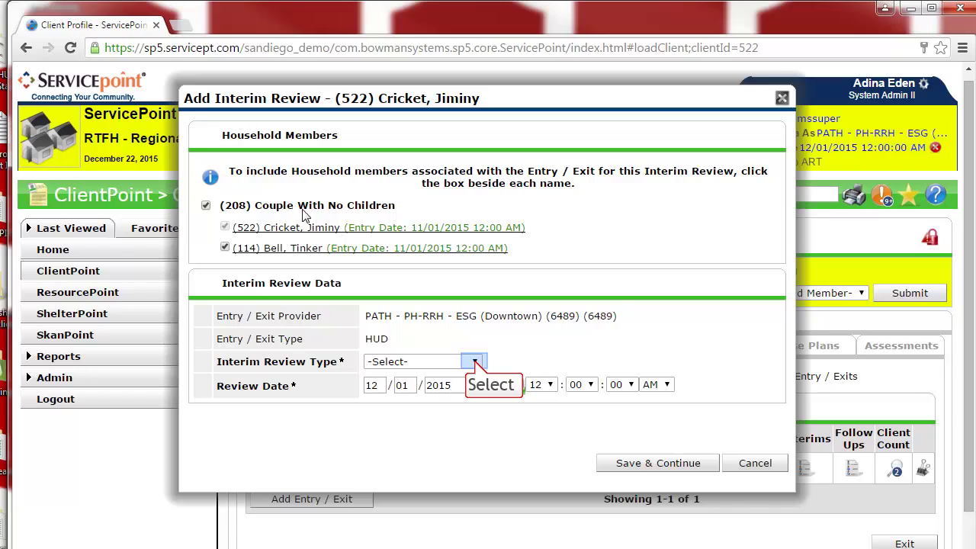
left_click(475, 363)
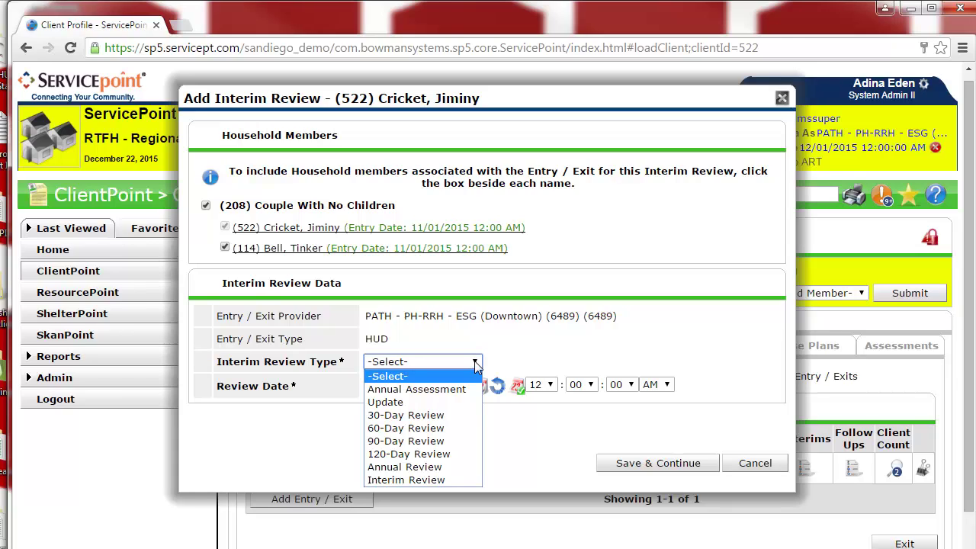
left_click(467, 404)
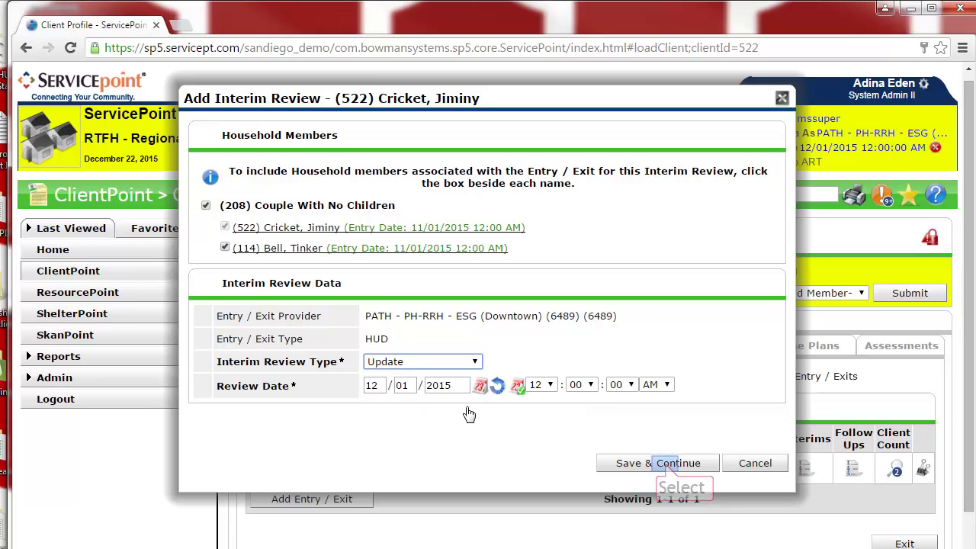
left_click(666, 463)
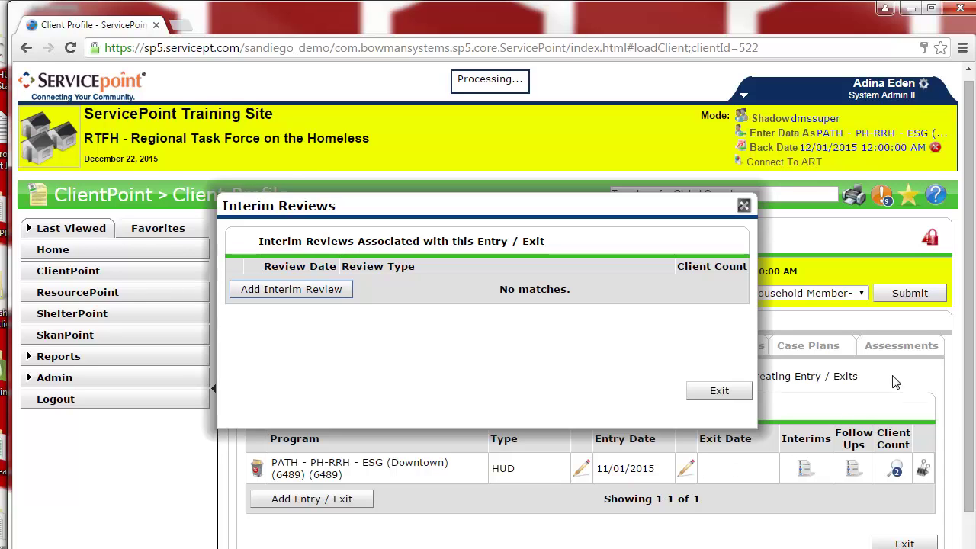
Set the end date of the existing Earned Income (HUD) record in Income and Sources to 11/30/2015 and save it.
left_click_drag(970, 109, 967, 194)
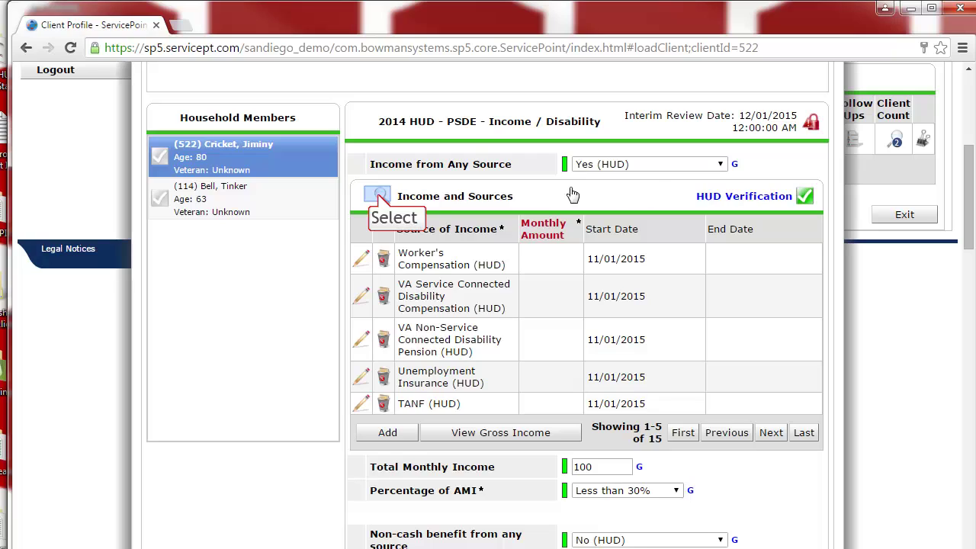
left_click(381, 198)
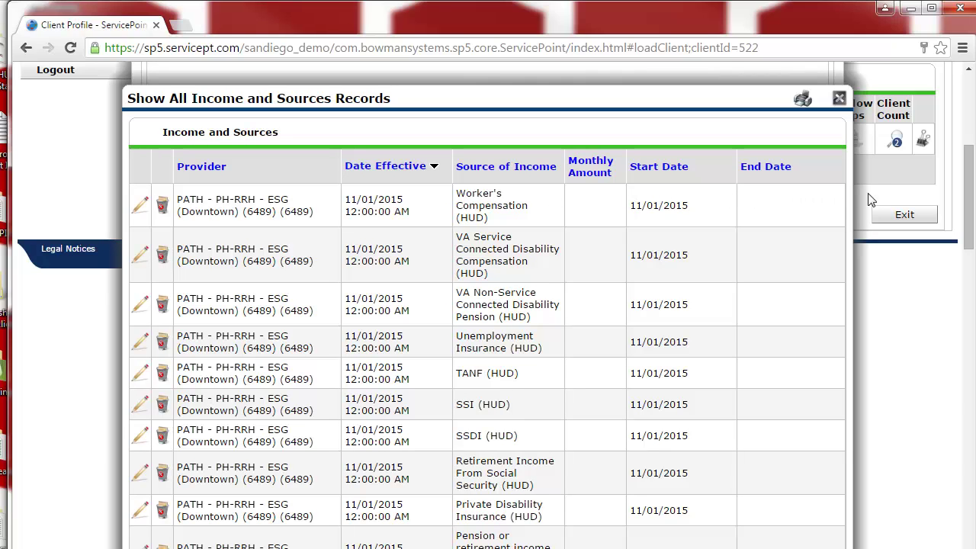
left_click_drag(969, 204, 961, 261)
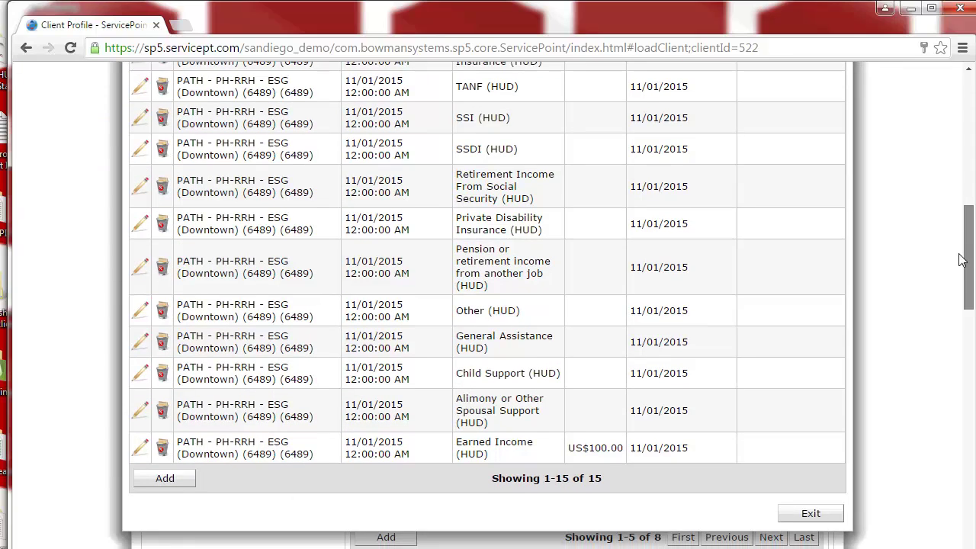
left_click(141, 447)
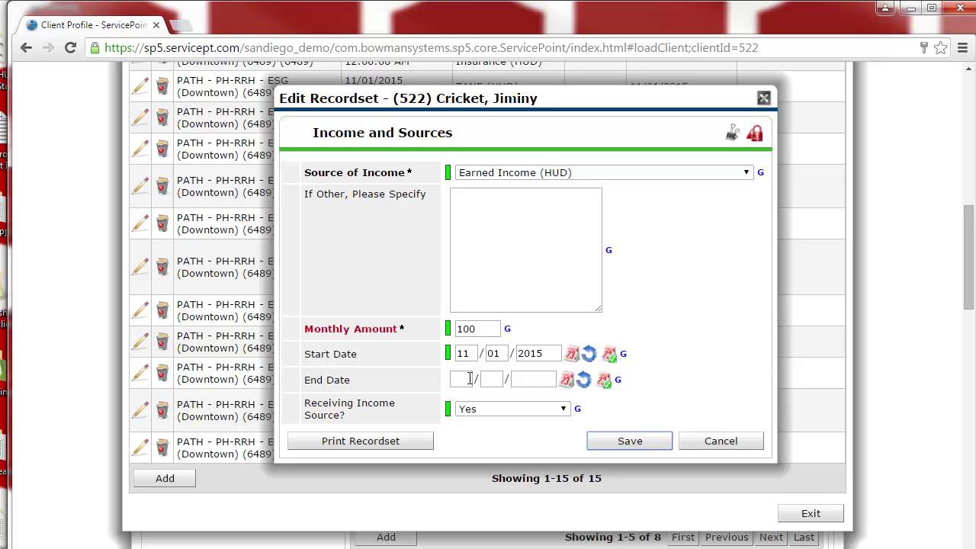
left_click(469, 379)
type("11302015")
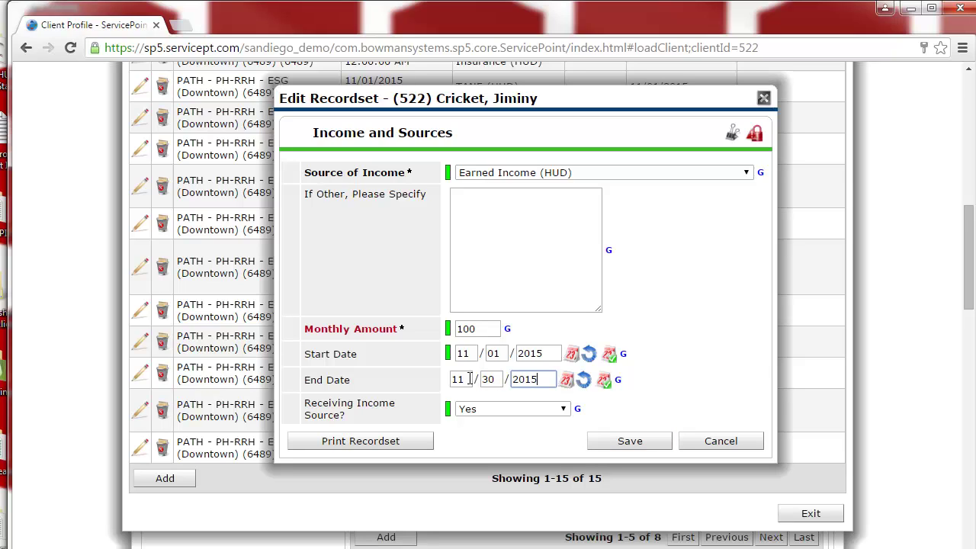
double_click(488, 379)
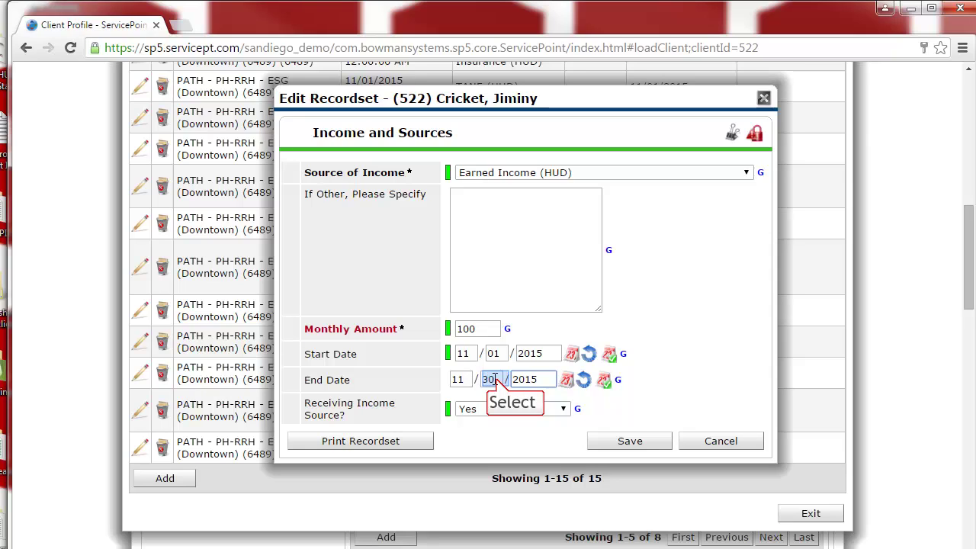
left_click(497, 379)
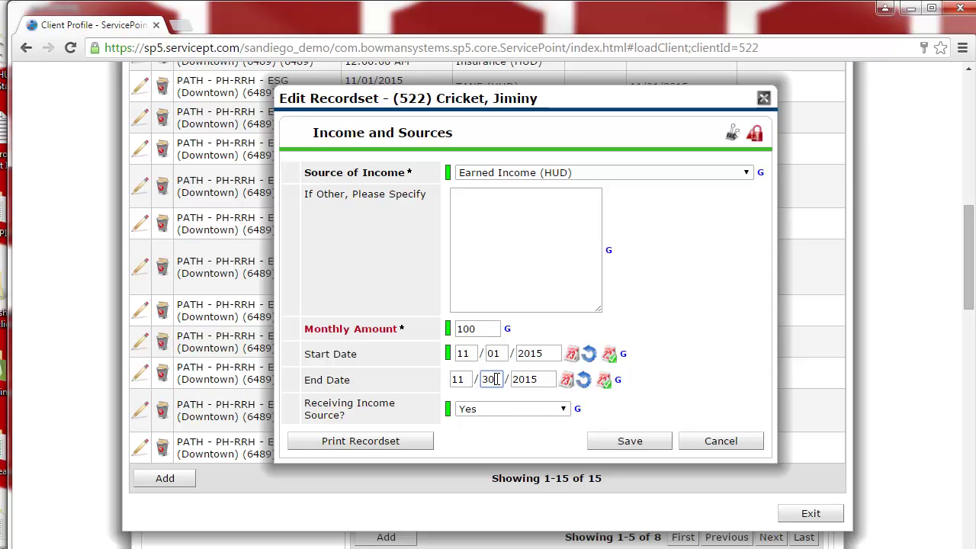
key("Tab")
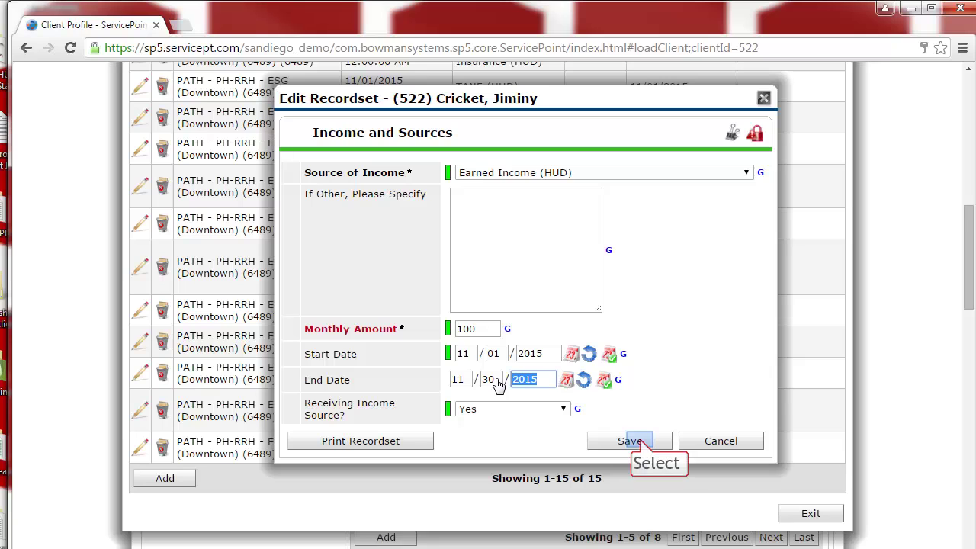
left_click(640, 441)
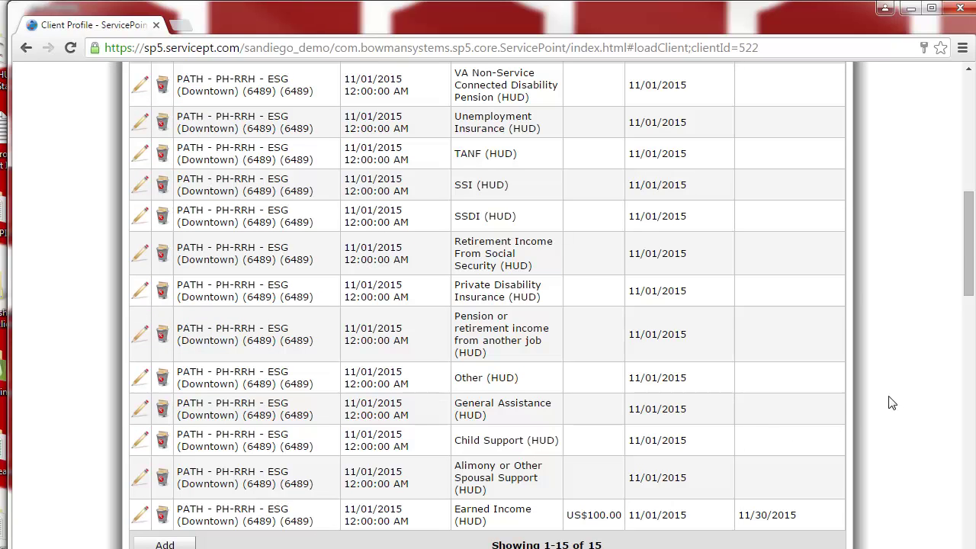
Add an Earned Income (HUD) record with monthly amount 200, start date 12/01/2015 and Receiving Income Source set to Yes, and exit the records list.
left_click_drag(970, 280, 970, 302)
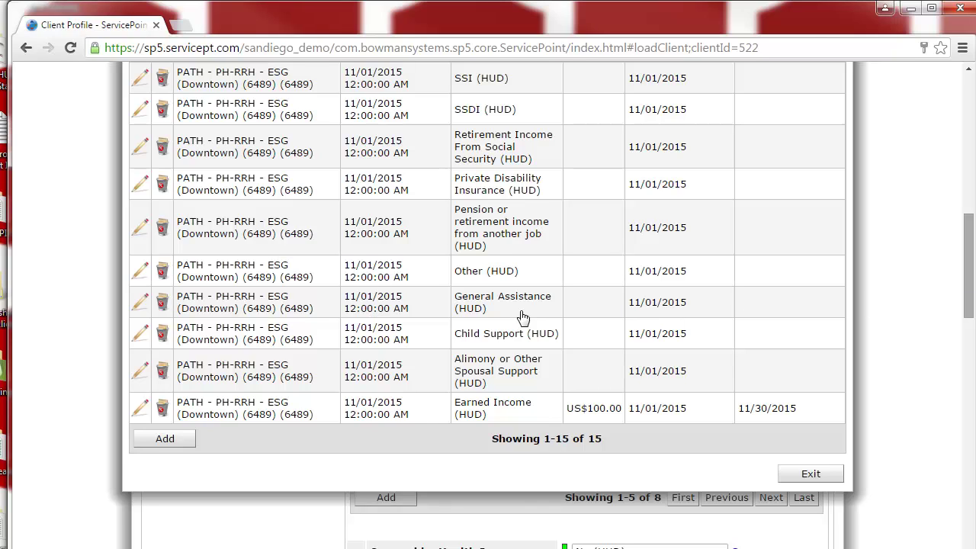
left_click(165, 439)
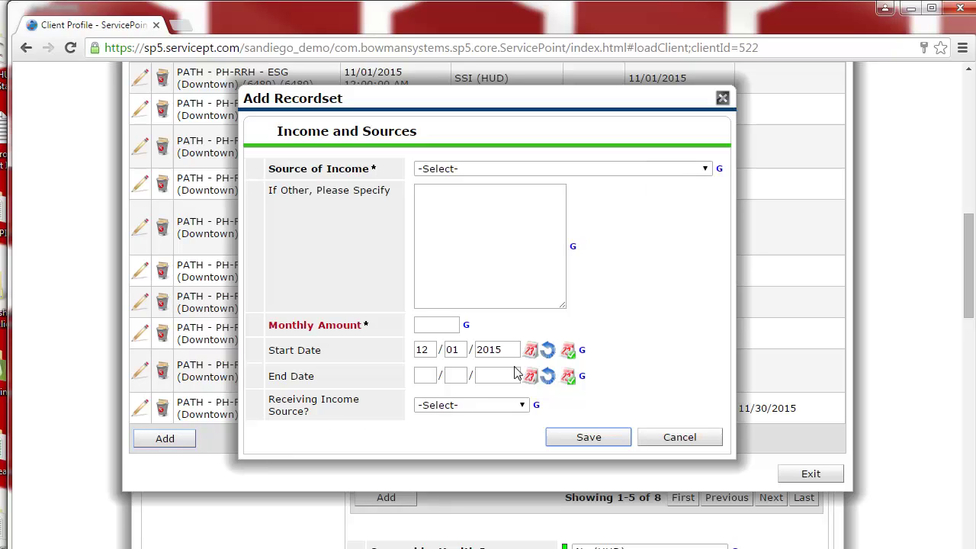
left_click(627, 170)
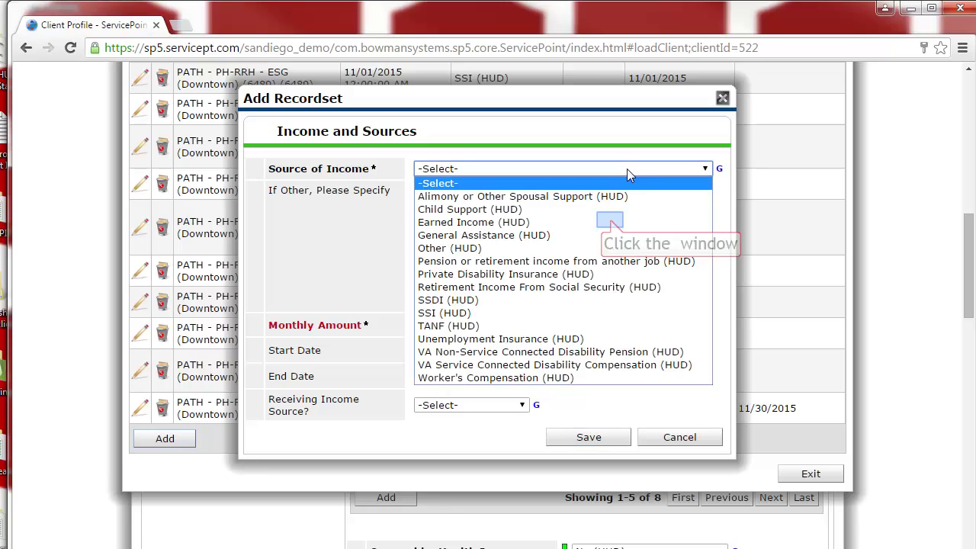
left_click(611, 222)
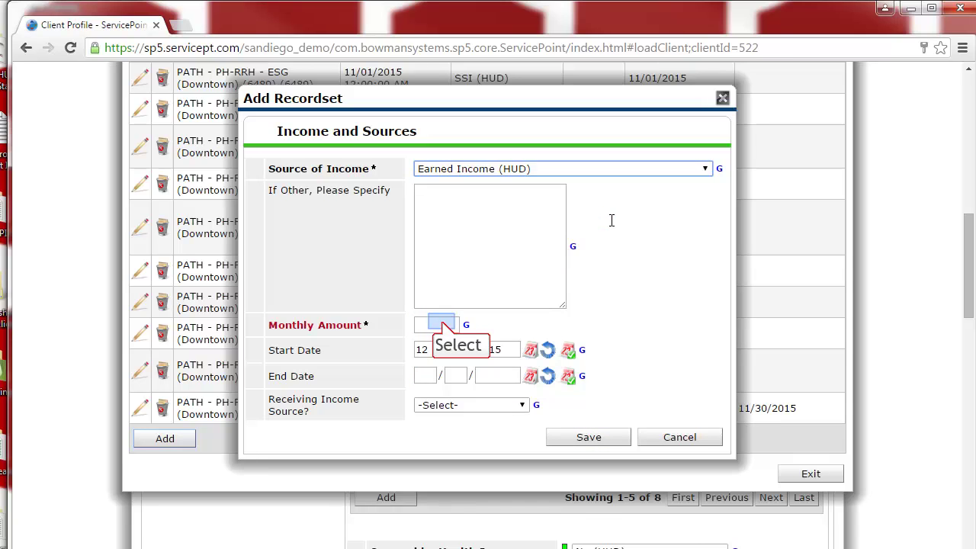
left_click(442, 322)
type("200")
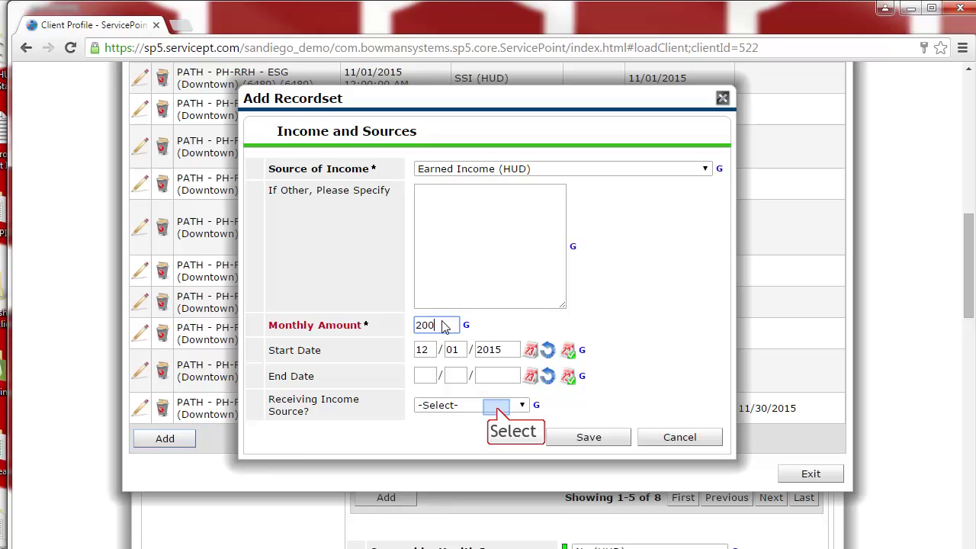
left_click(498, 408)
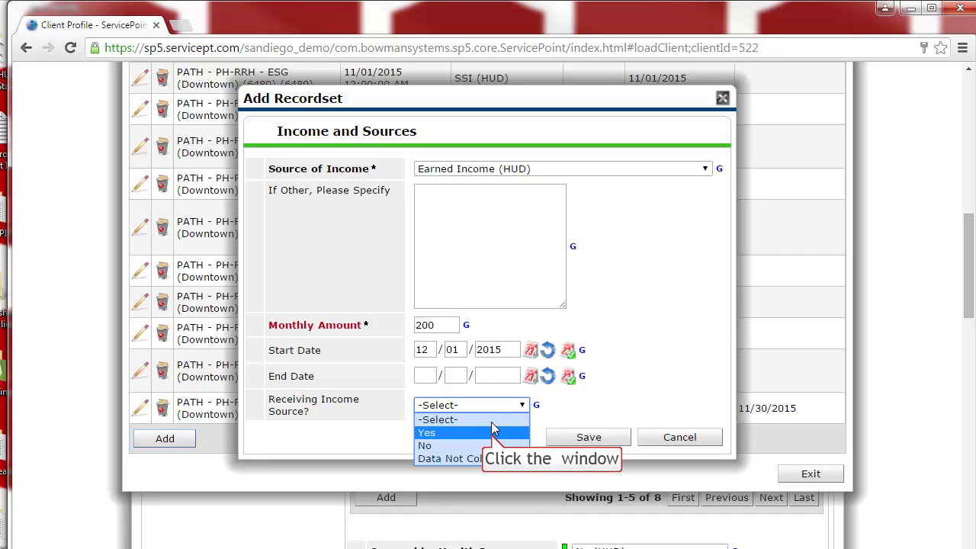
left_click(492, 437)
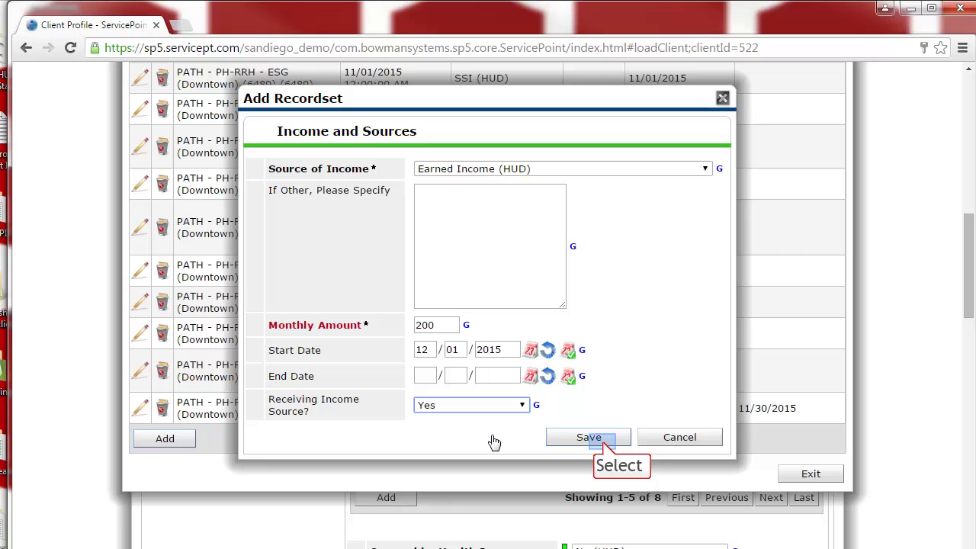
left_click(588, 437)
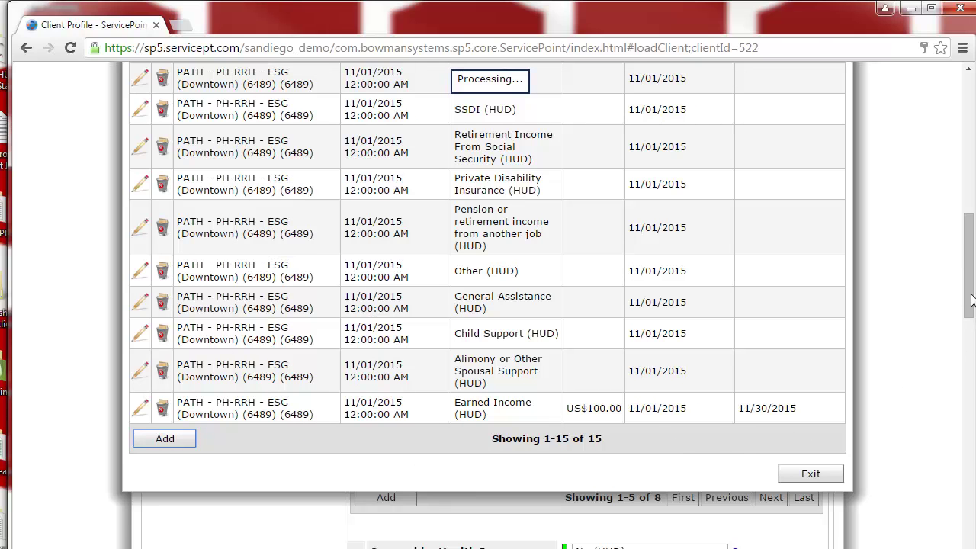
mouse_move(972, 281)
left_mouse_down()
mouse_move(974, 227)
mouse_move(973, 327)
left_mouse_up()
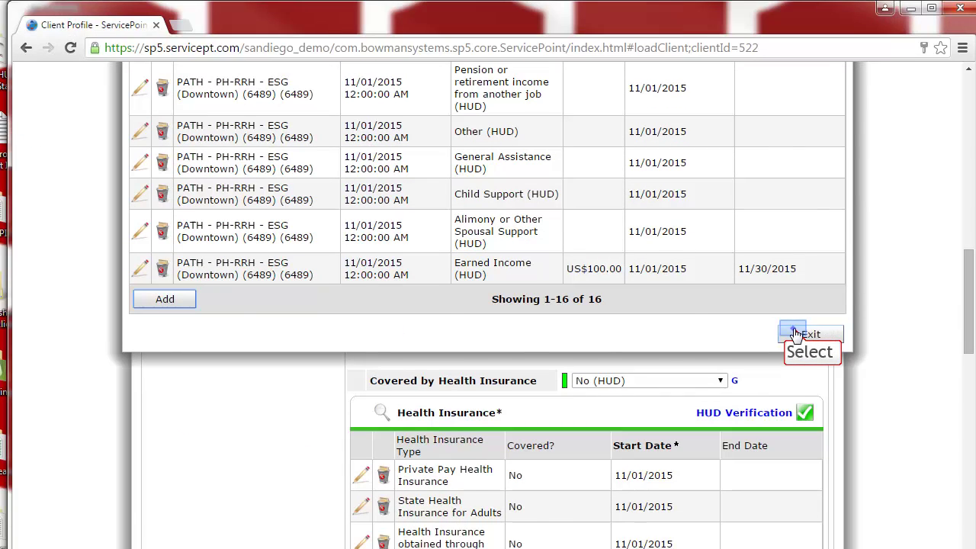
left_click(796, 334)
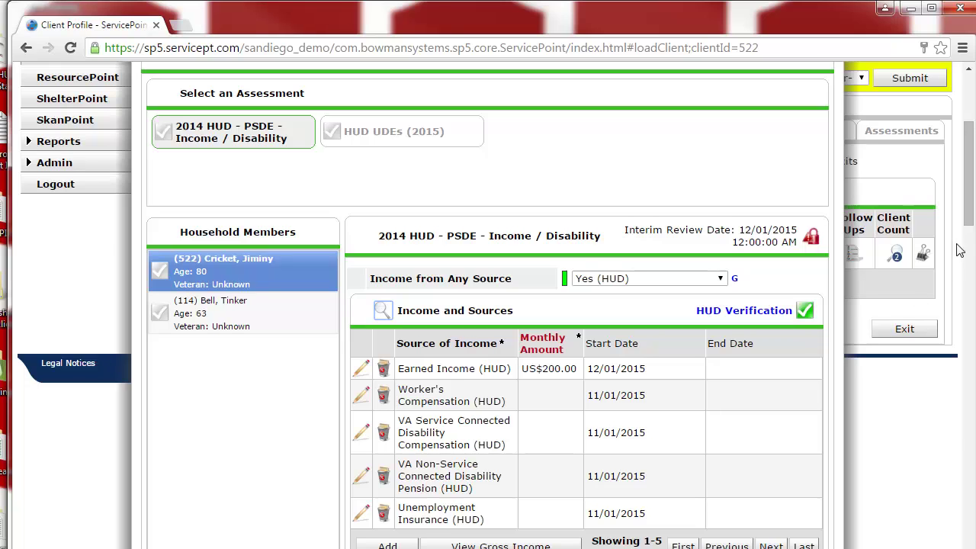
Set the Total Monthly Income in the interim review assessment to 200.
left_click_drag(970, 174, 970, 239)
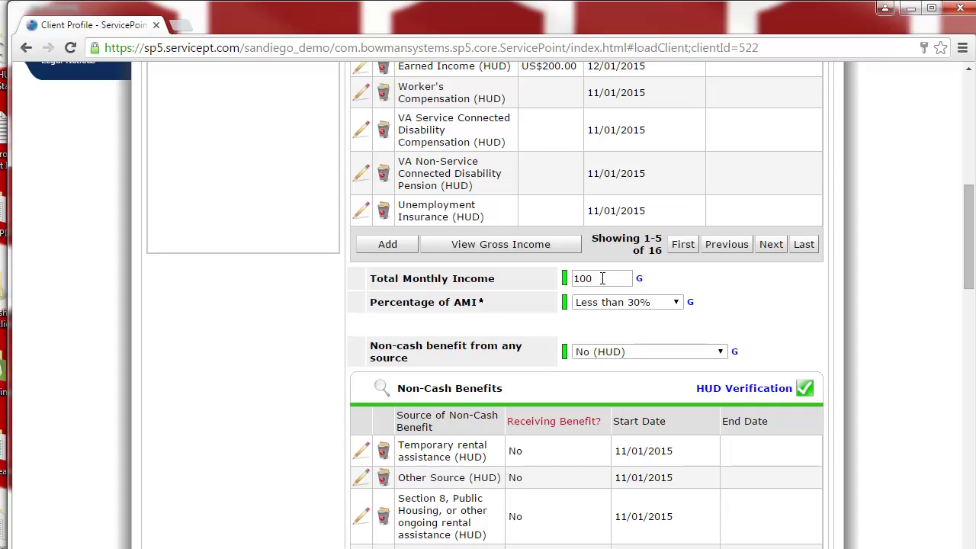
double_click(602, 278)
type("200")
Set In Permanent Housing to Yes with a move-in date of 01/01/2016 and save the assessment.
left_click_drag(962, 257, 937, 524)
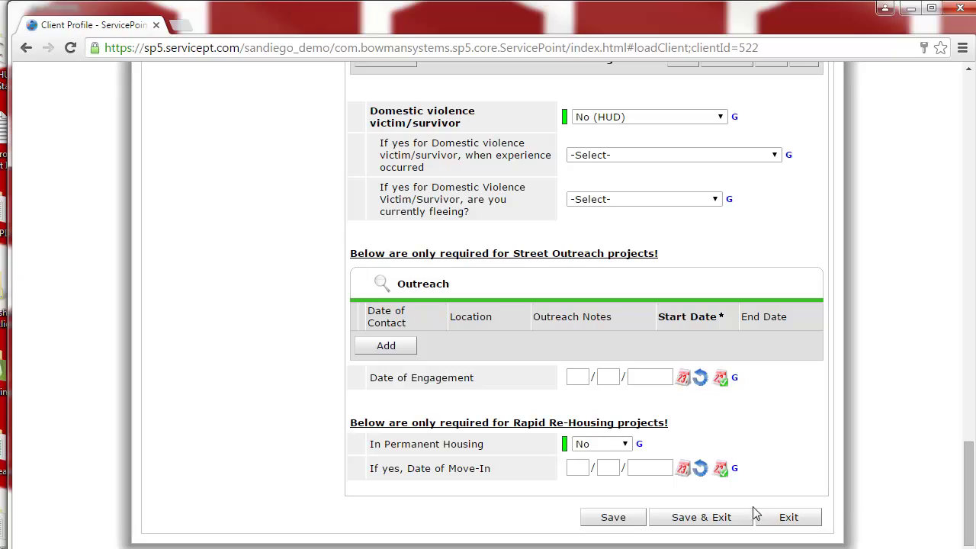
left_click(625, 448)
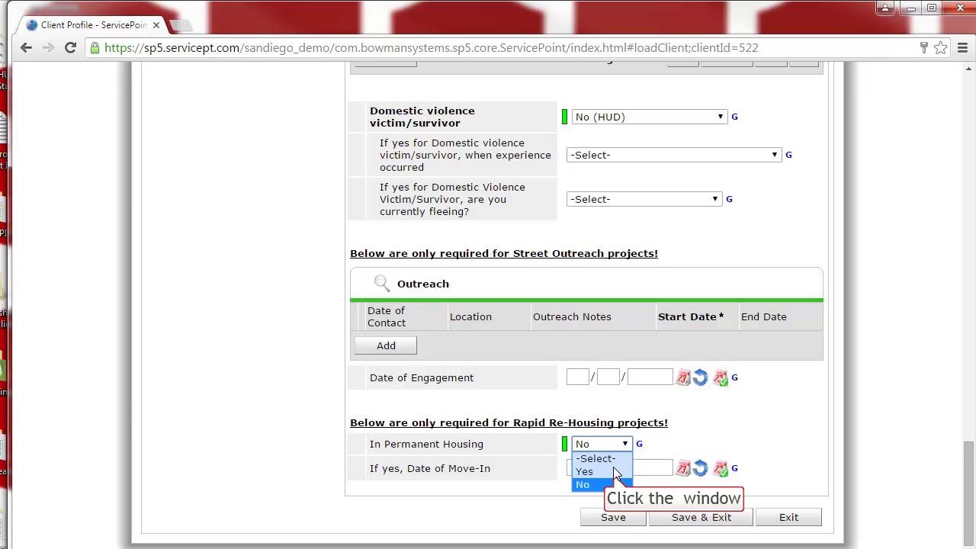
left_click(614, 471)
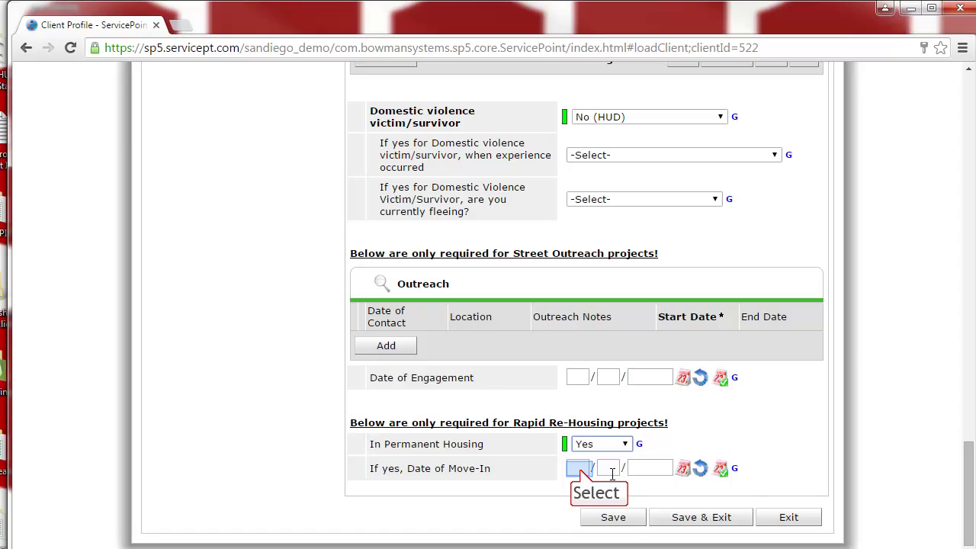
left_click(578, 469)
type("01012016")
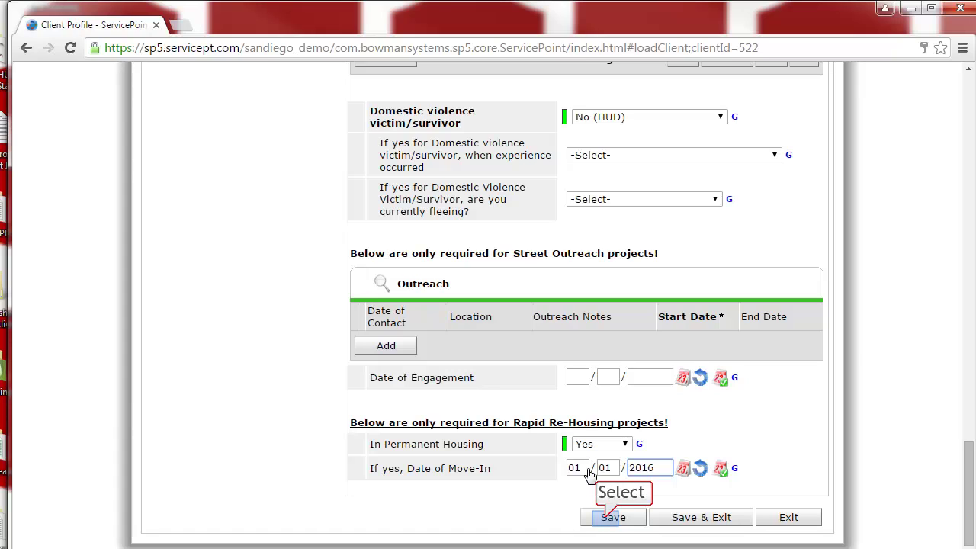
left_click(608, 523)
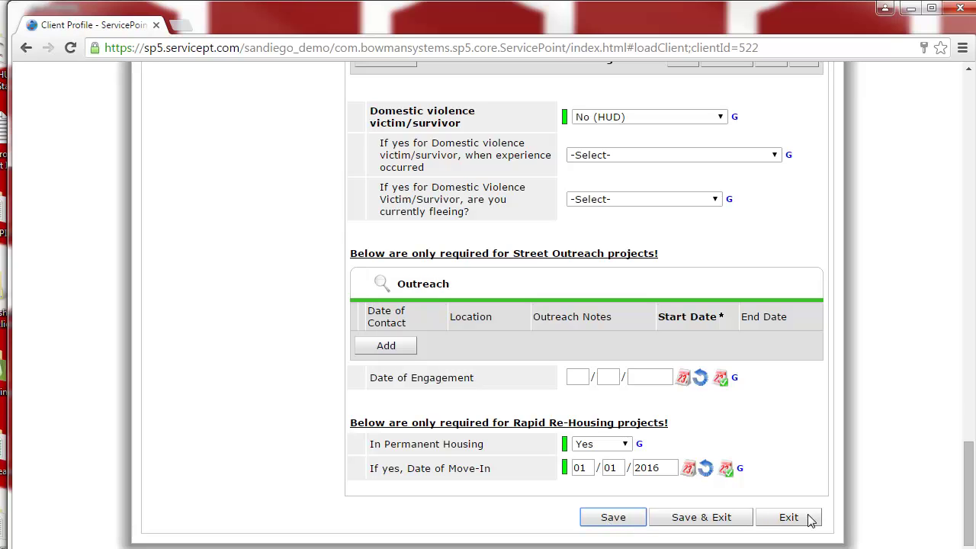
Switch the interim review assessment to the second household member.
left_click_drag(969, 488, 960, 119)
scroll(959, 119, "down", 2)
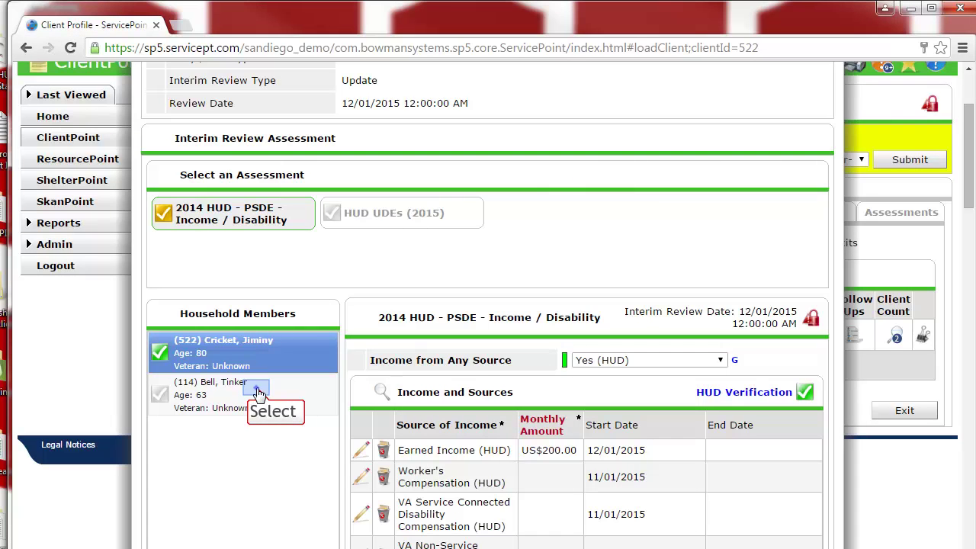
left_click(258, 393)
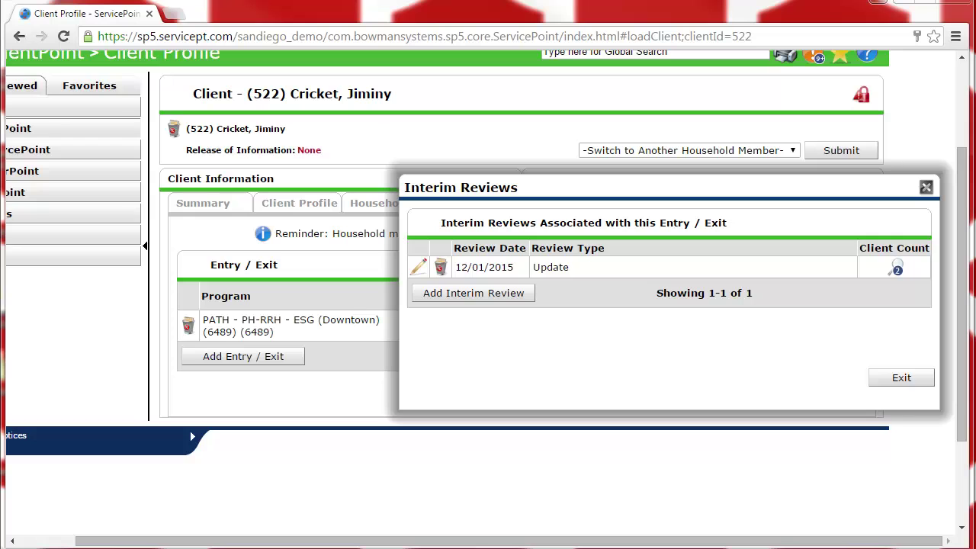
Close the interim reviews and open the exit data for the PATH - PH-RRH - ESG (Downtown) entry, including all household members.
left_click(889, 377)
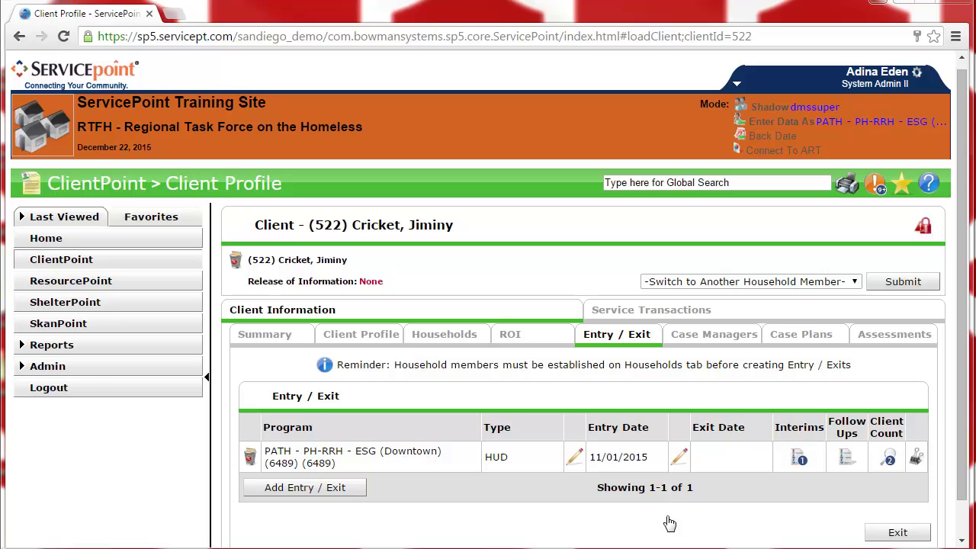
left_click(679, 458)
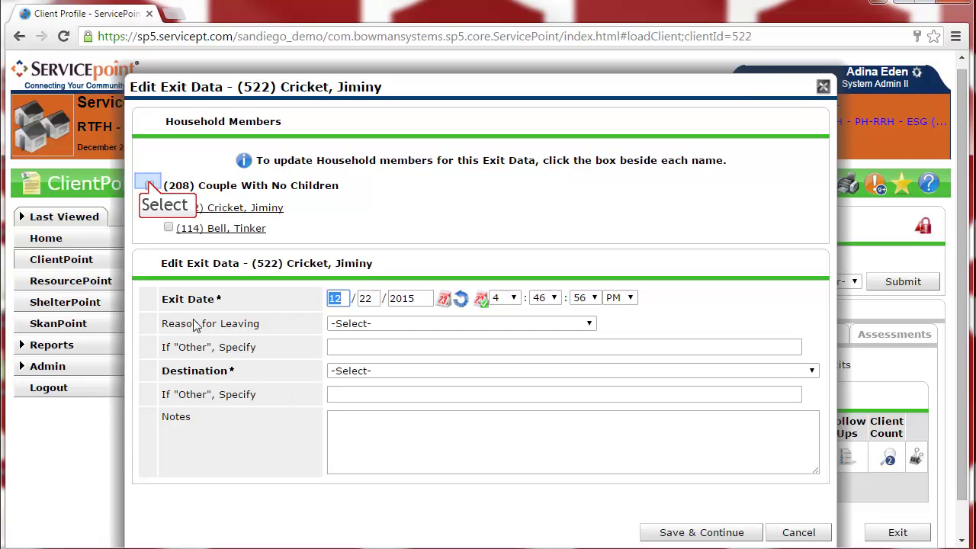
left_click(150, 186)
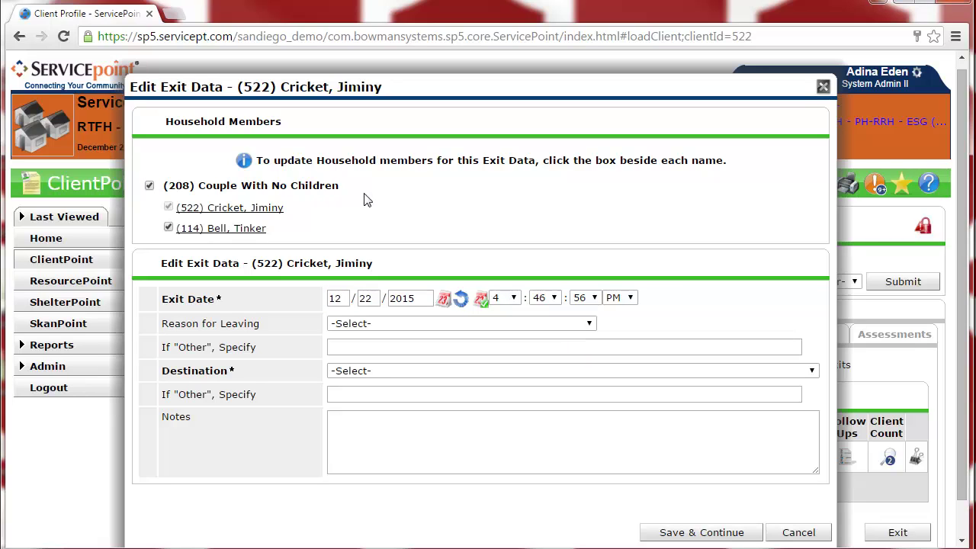
Set Reason for Leaving to Completed program and Destination to Permanent housing for formerly homeless persons (HUD), and save the exit data.
left_click(583, 327)
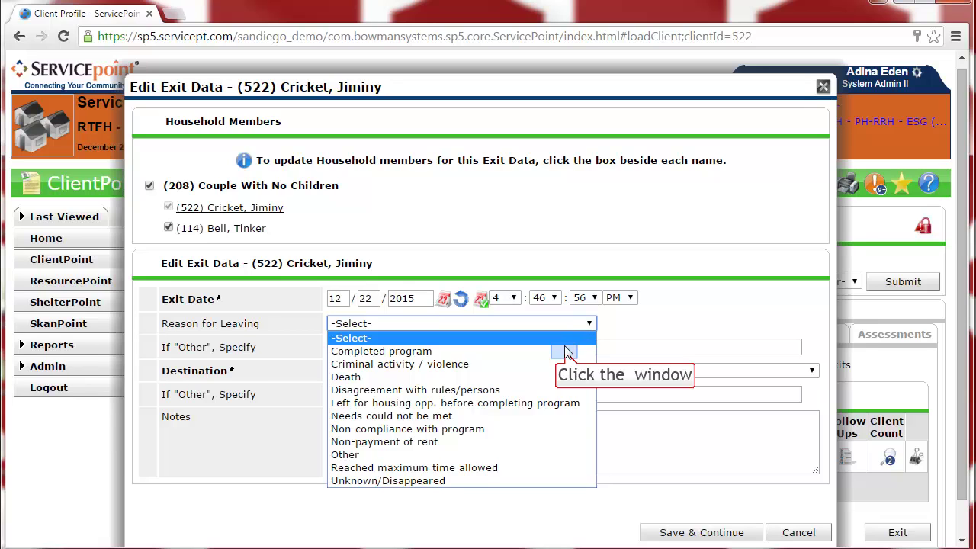
left_click(567, 351)
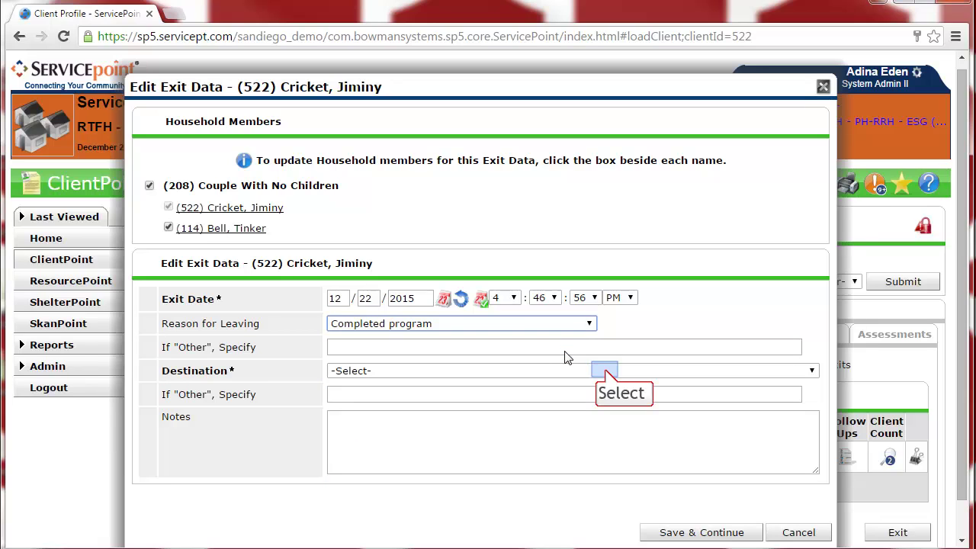
left_click(605, 370)
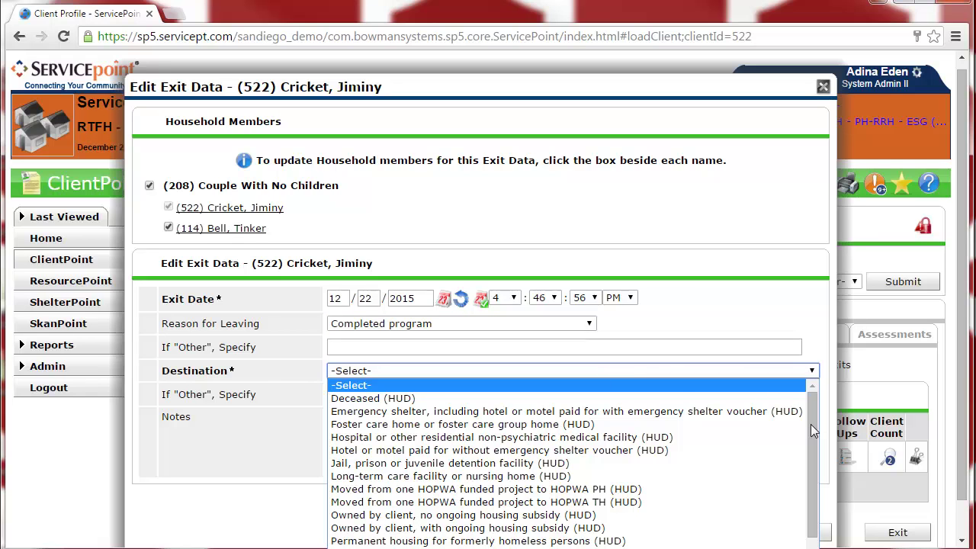
left_click_drag(810, 424, 811, 512)
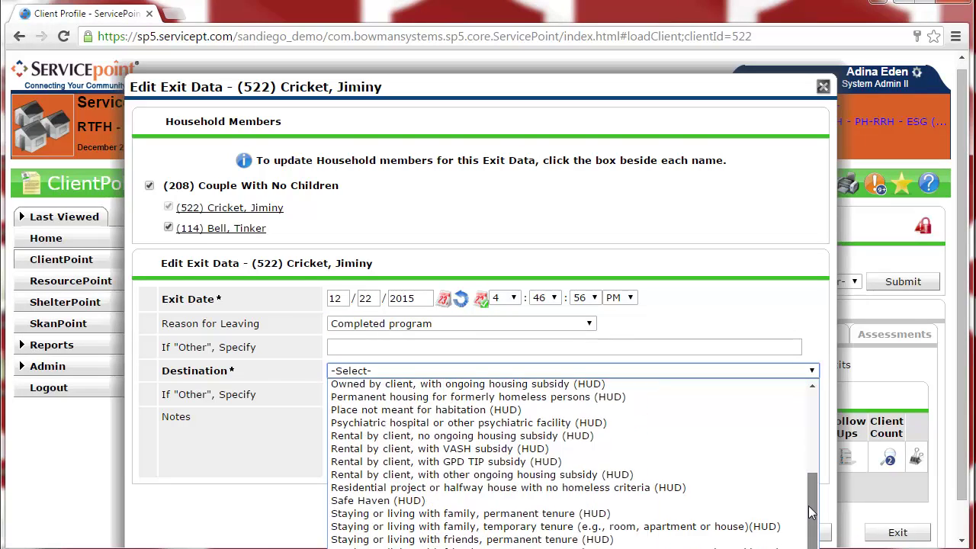
left_click(665, 398)
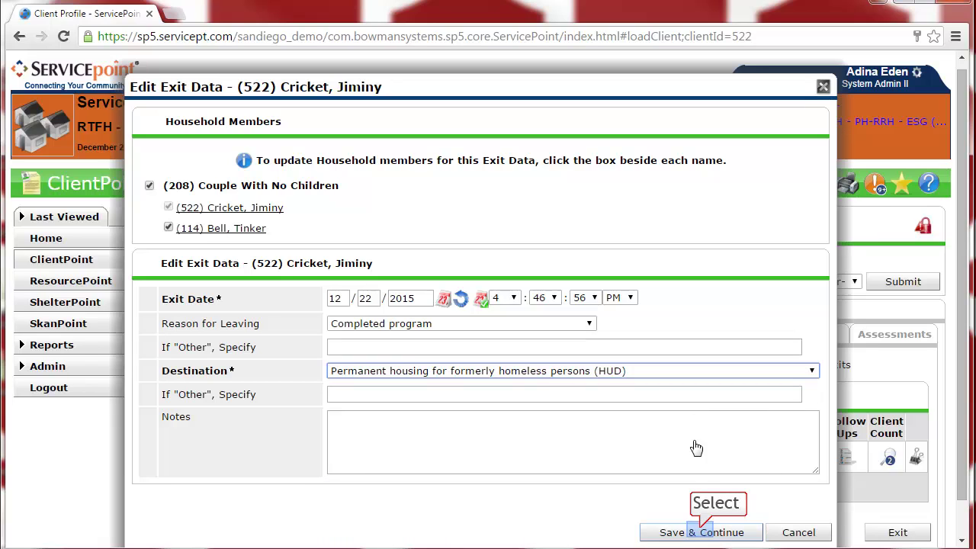
left_click(699, 532)
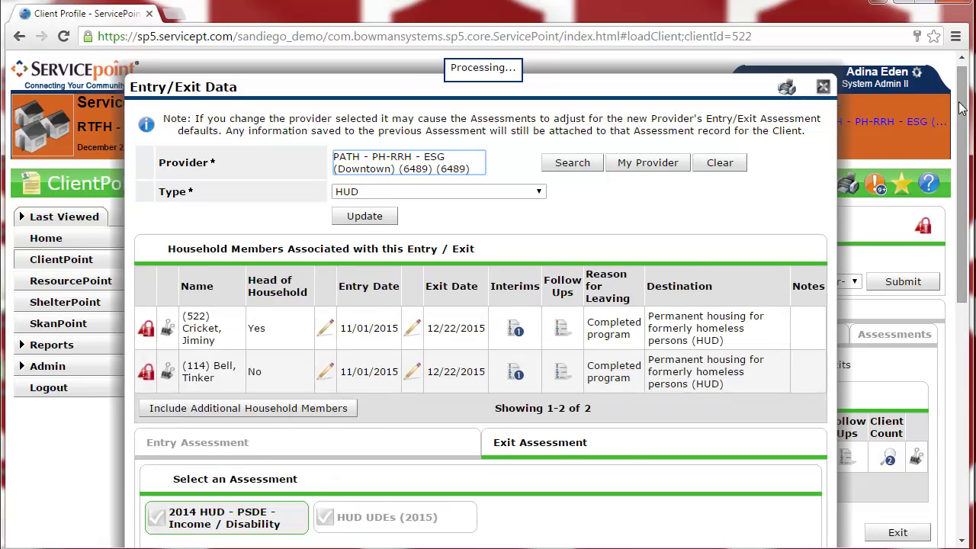
Save the 2014 HUD - PSDE - Income / Disability exit assessment for the head of household.
mouse_move(959, 118)
left_mouse_down()
mouse_move(963, 235)
mouse_move(922, 525)
left_mouse_up()
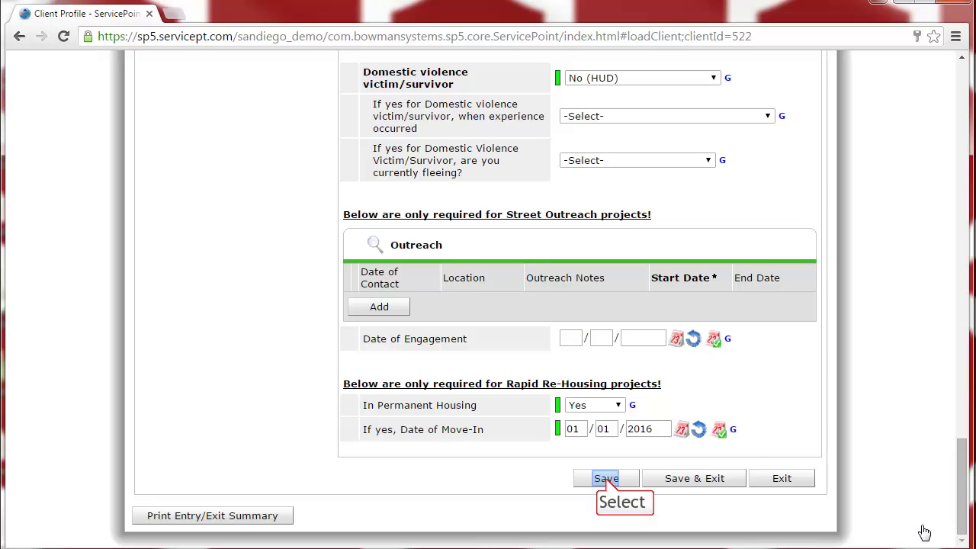
left_click(607, 480)
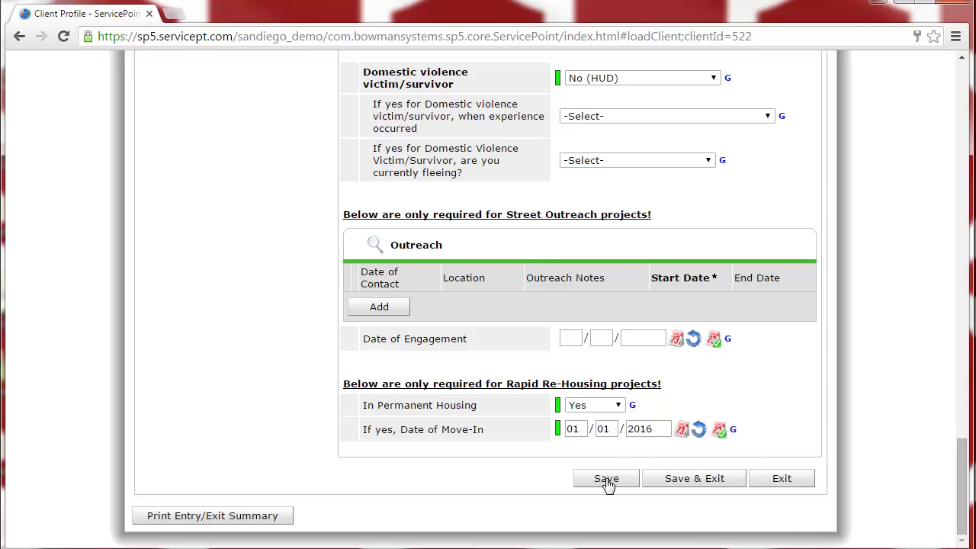
left_click(607, 485)
Switch the exit assessment to the second household member, save it and exit the entry/exit data.
left_click_drag(964, 499, 929, 145)
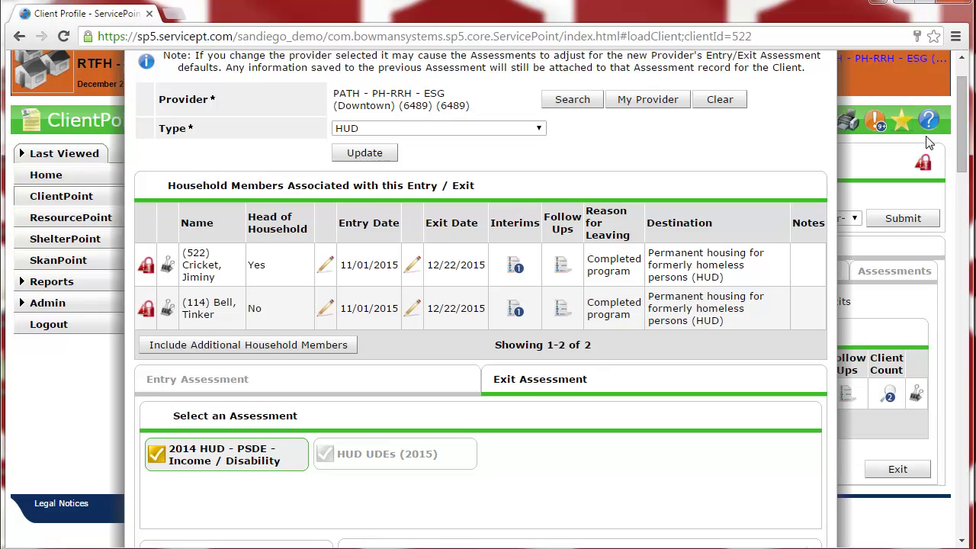
left_click_drag(962, 142, 962, 217)
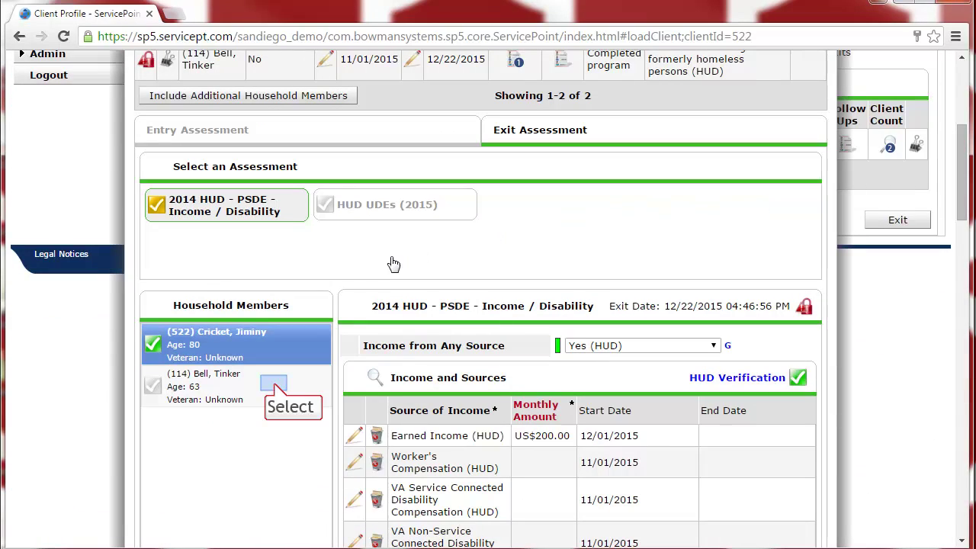
left_click(276, 389)
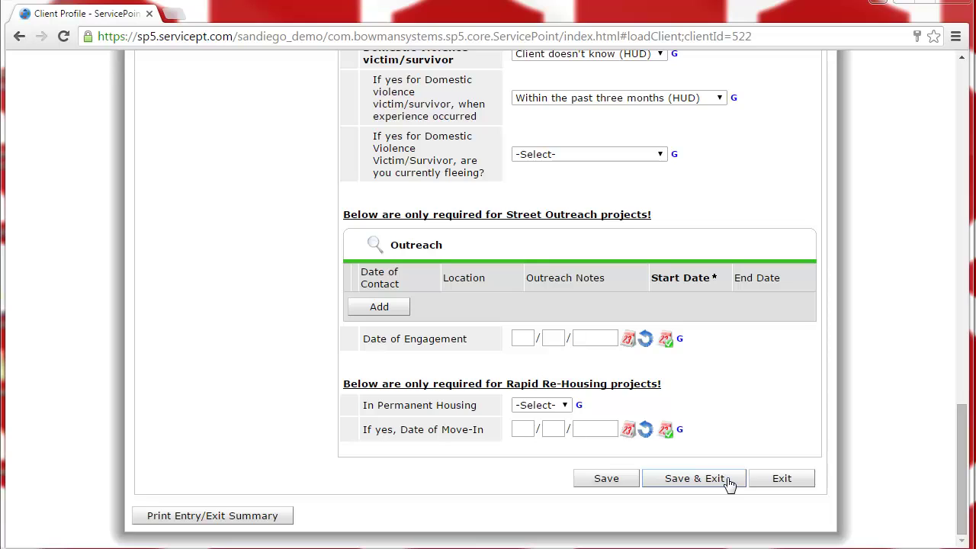
left_click(694, 478)
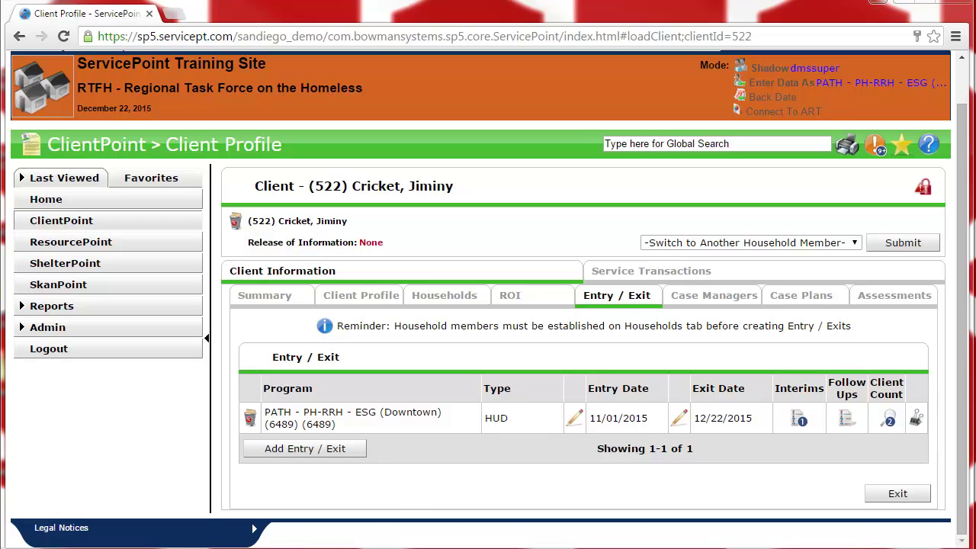